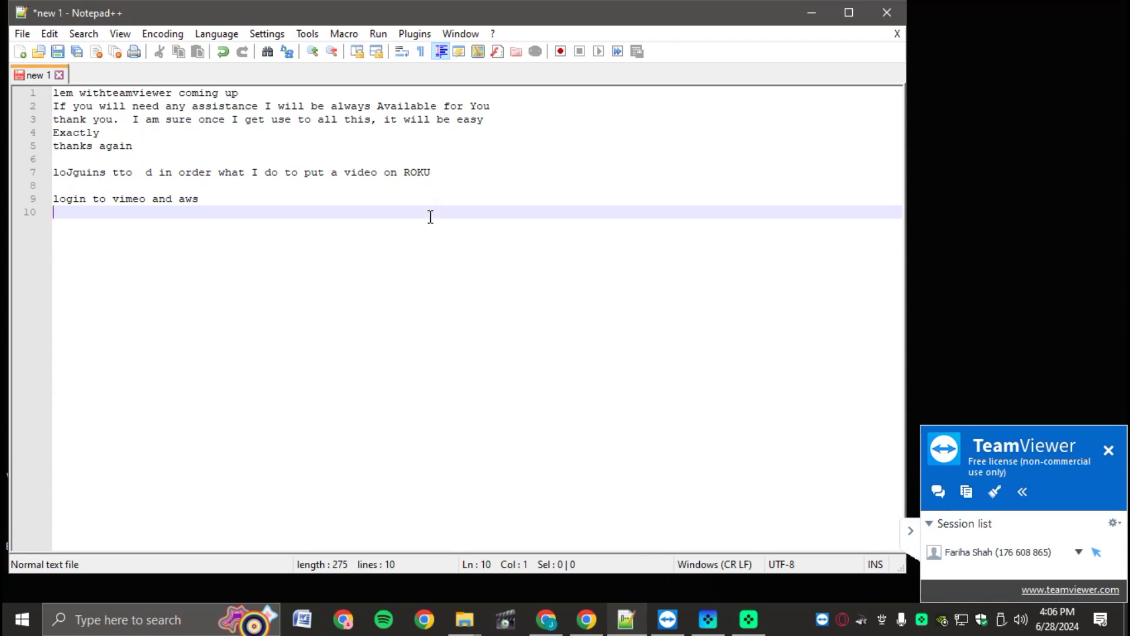
# Step: Add "ok" on line 10 of the open note
pyautogui.write('o')
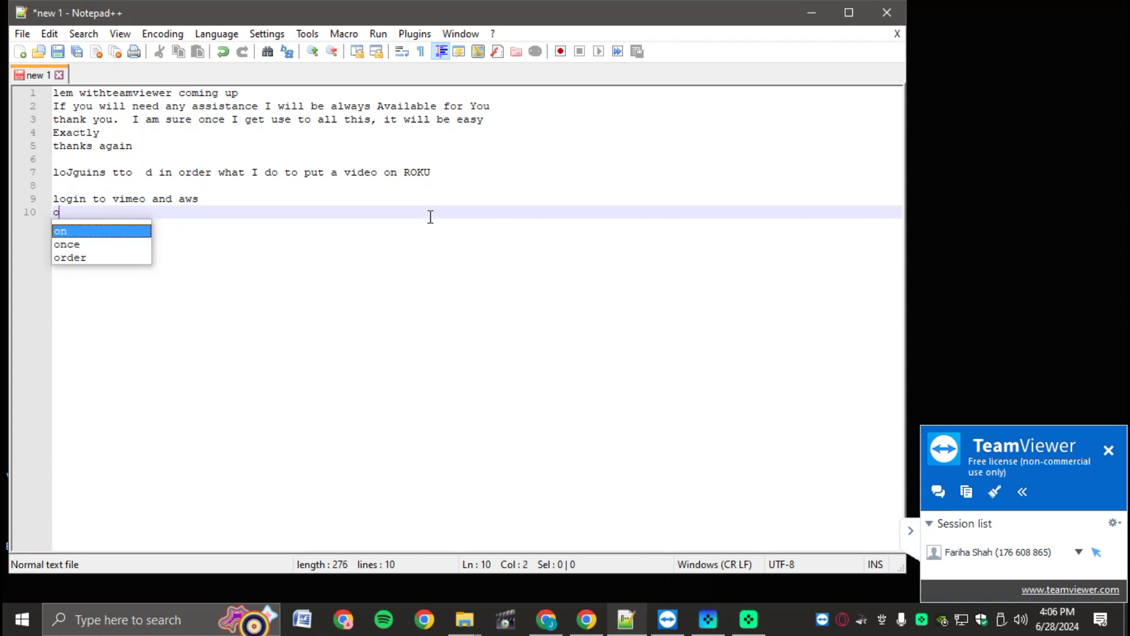
pyautogui.write('k')
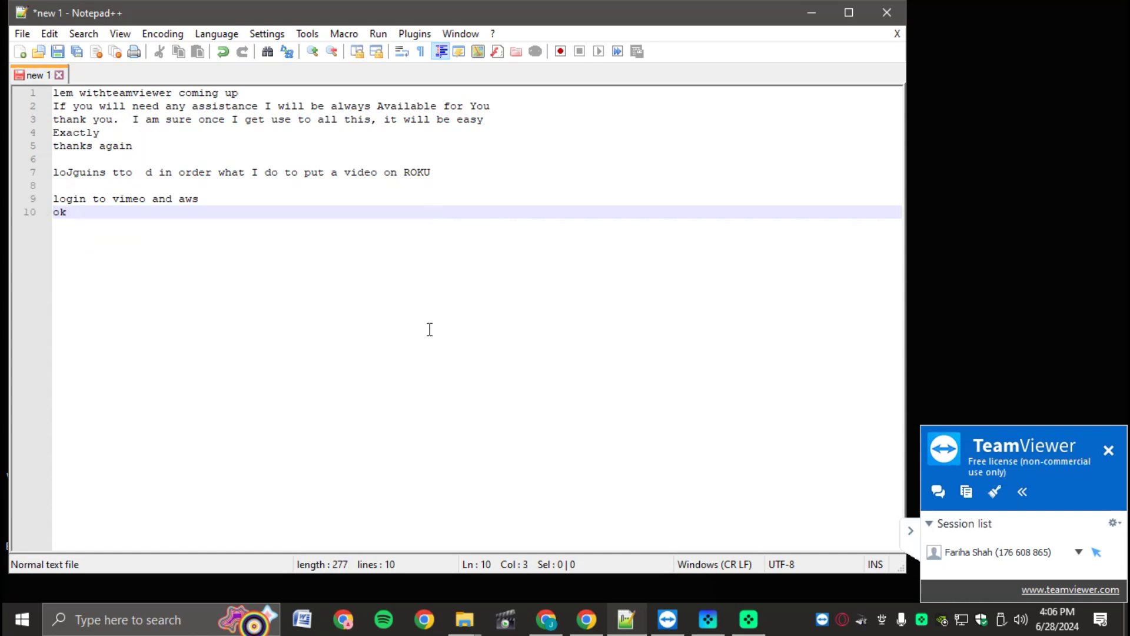
# Step: Switch to Chrome, load Vimeo in a new tab, go to its home page and dismiss the Rakuten cash-back popup
pyautogui.moveTo(546, 619)
pyautogui.click(546, 515)
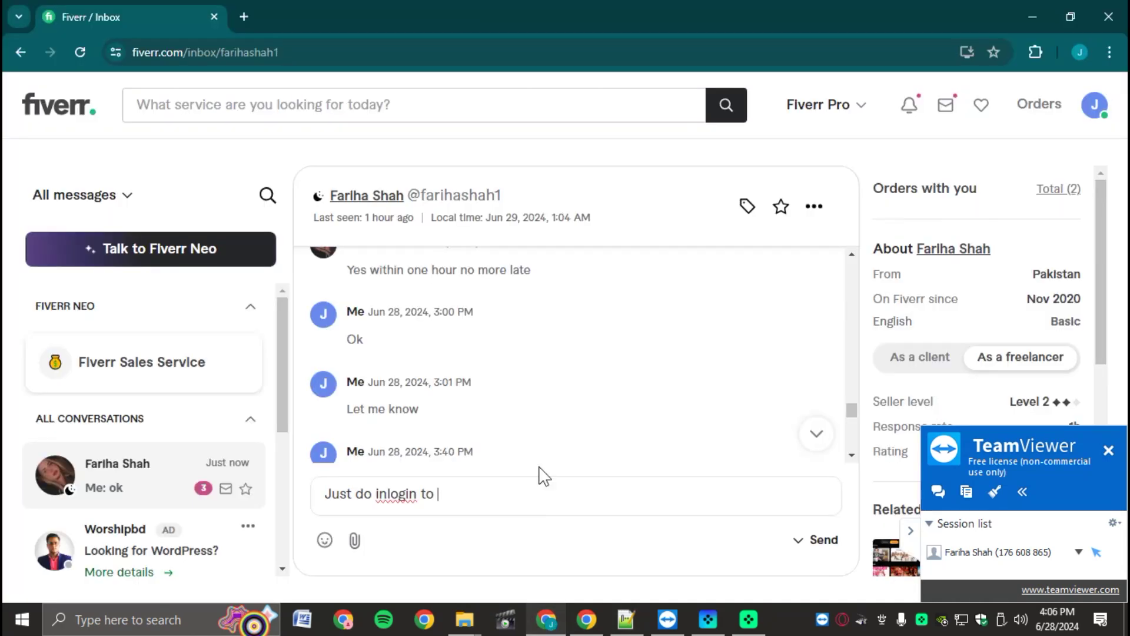
pyautogui.click(244, 17)
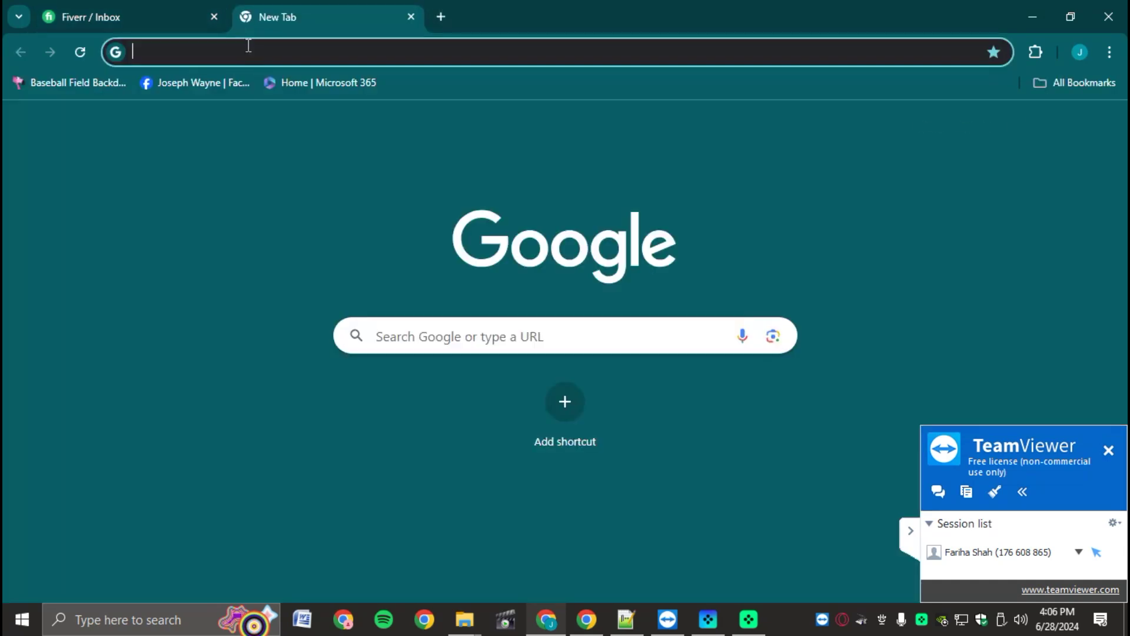
pyautogui.click(248, 50)
pyautogui.write('vimeo')
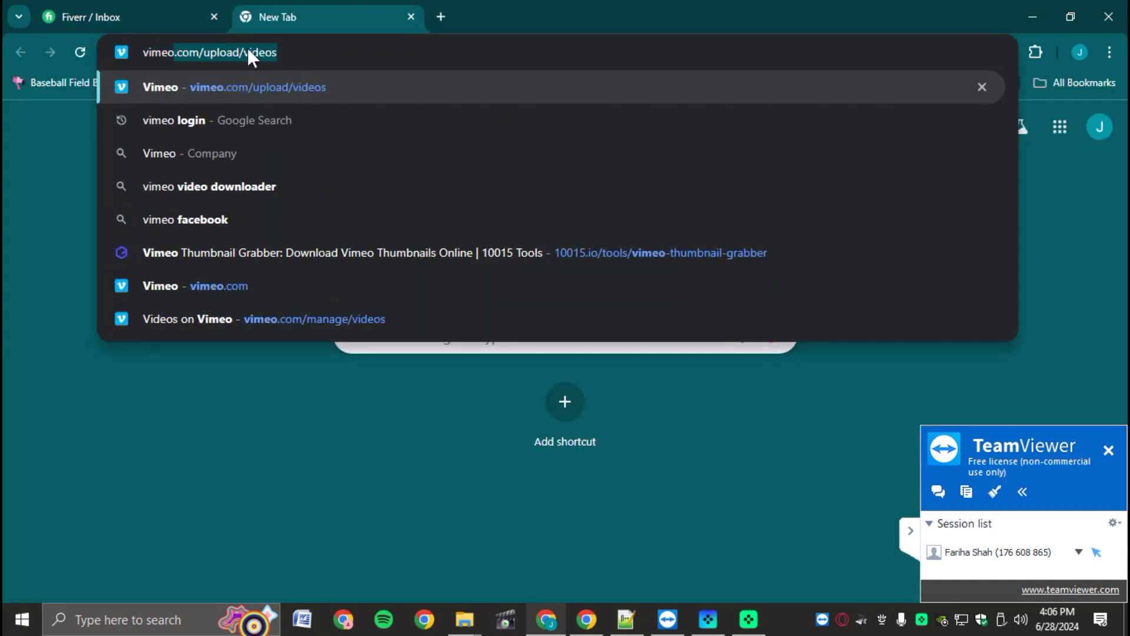
pyautogui.press('Return')
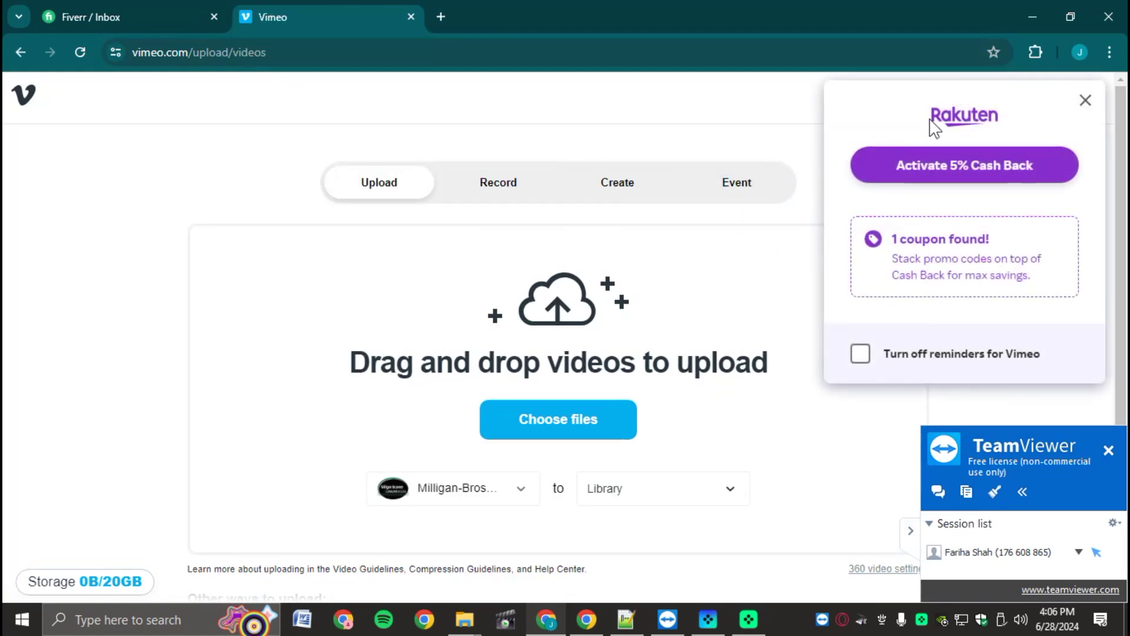
pyautogui.click(23, 95)
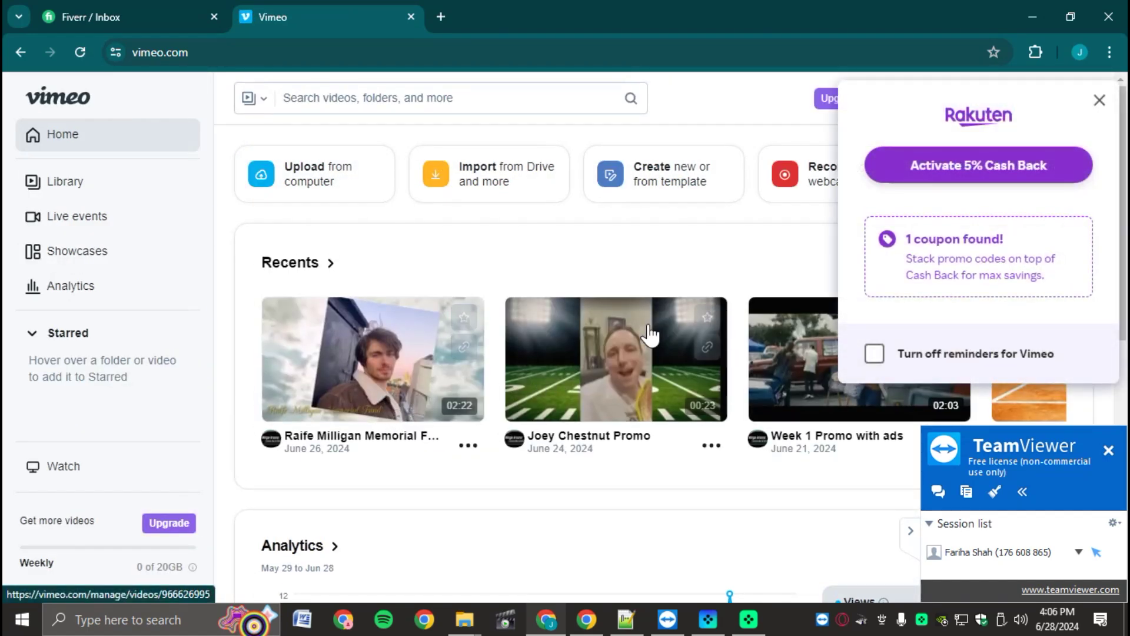
pyautogui.click(1098, 100)
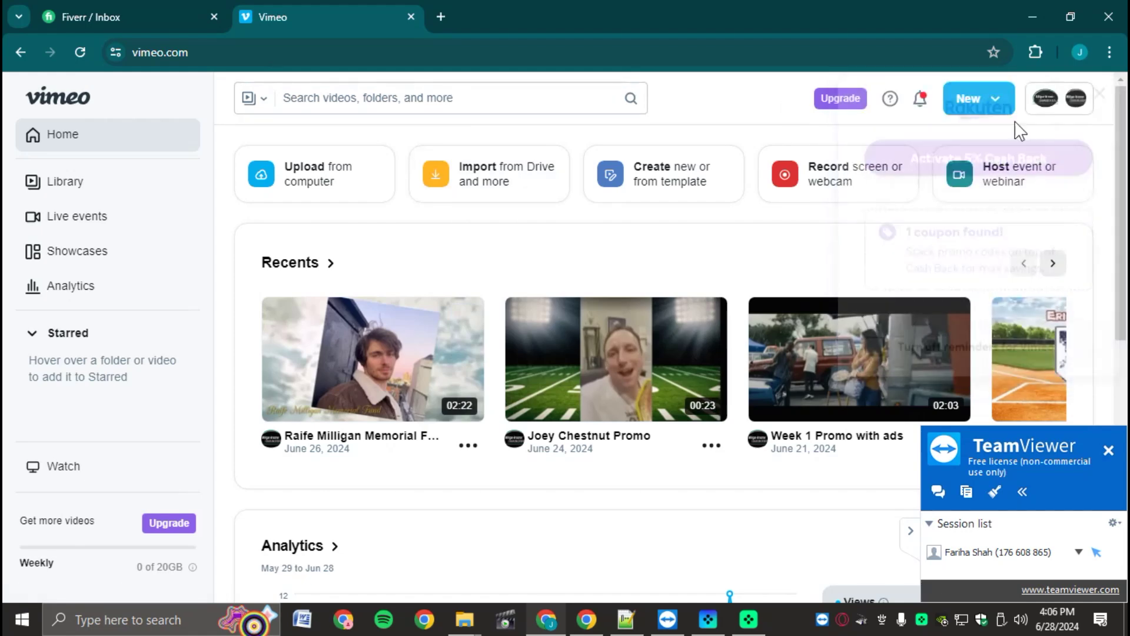
# Step: Search for AWS in a new browser tab, open the Amazon Web Services site and enter the AWS console
pyautogui.click(441, 17)
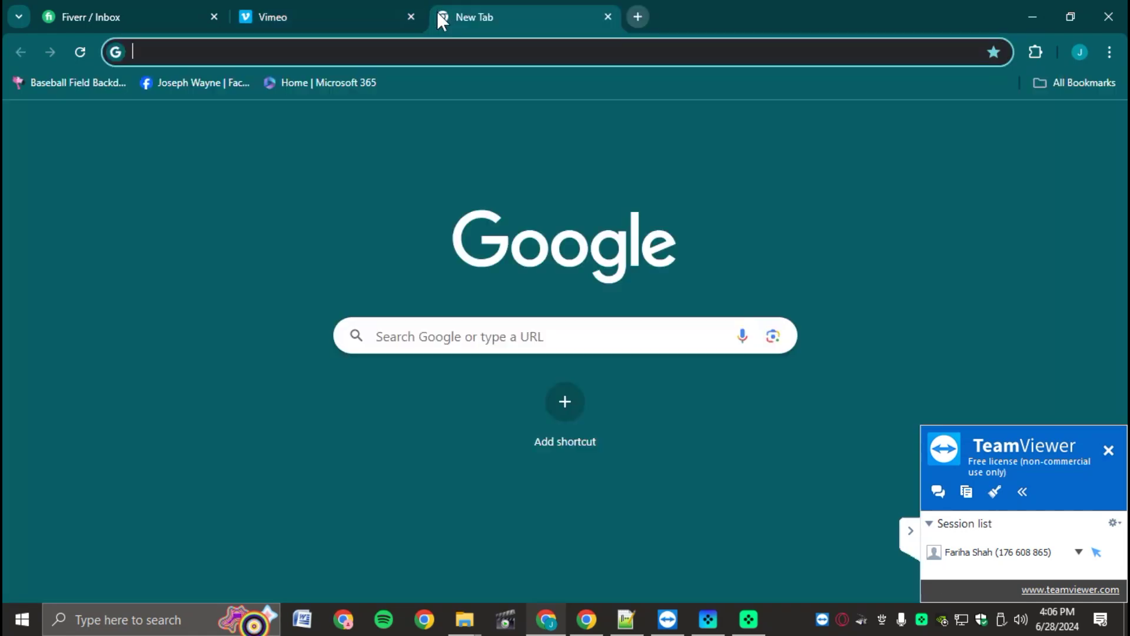
pyautogui.write('AWS')
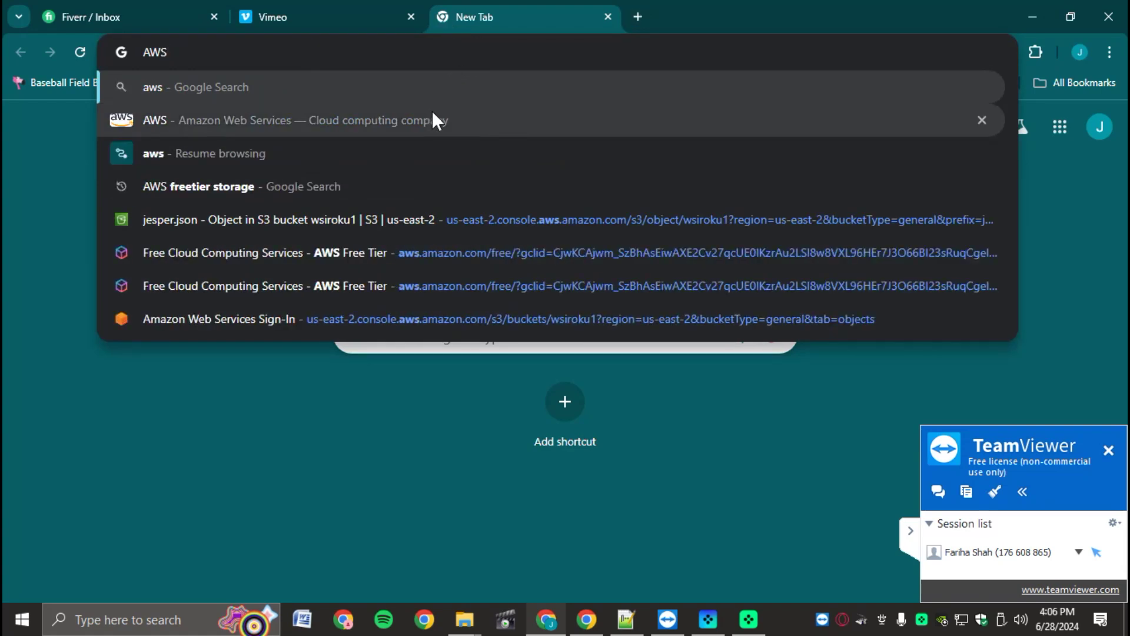
pyautogui.press('Return')
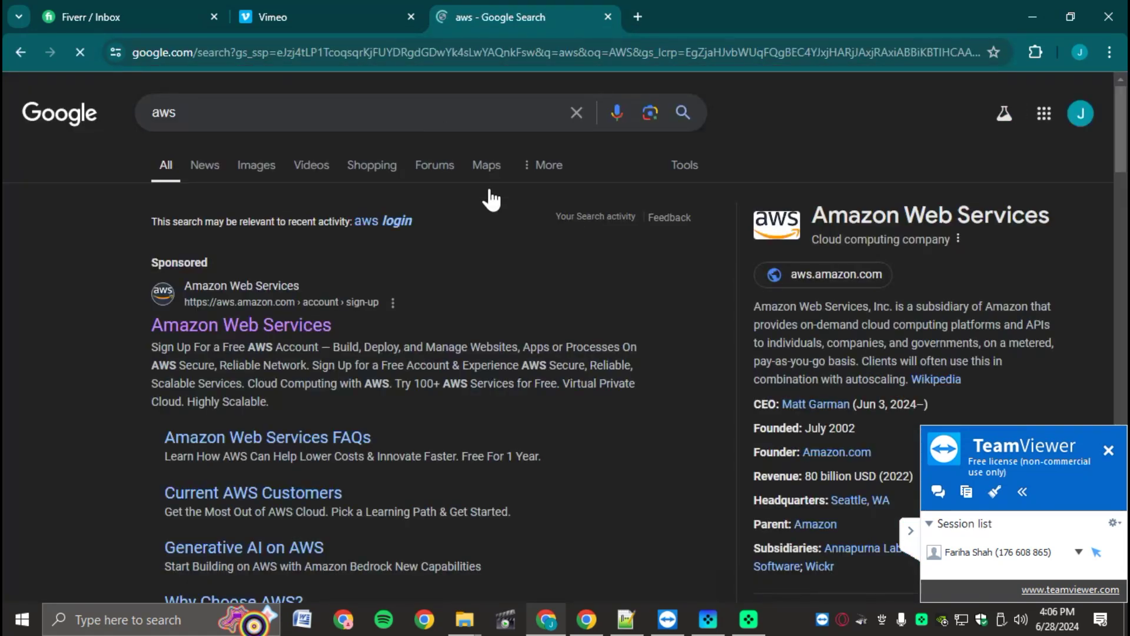
pyautogui.click(304, 327)
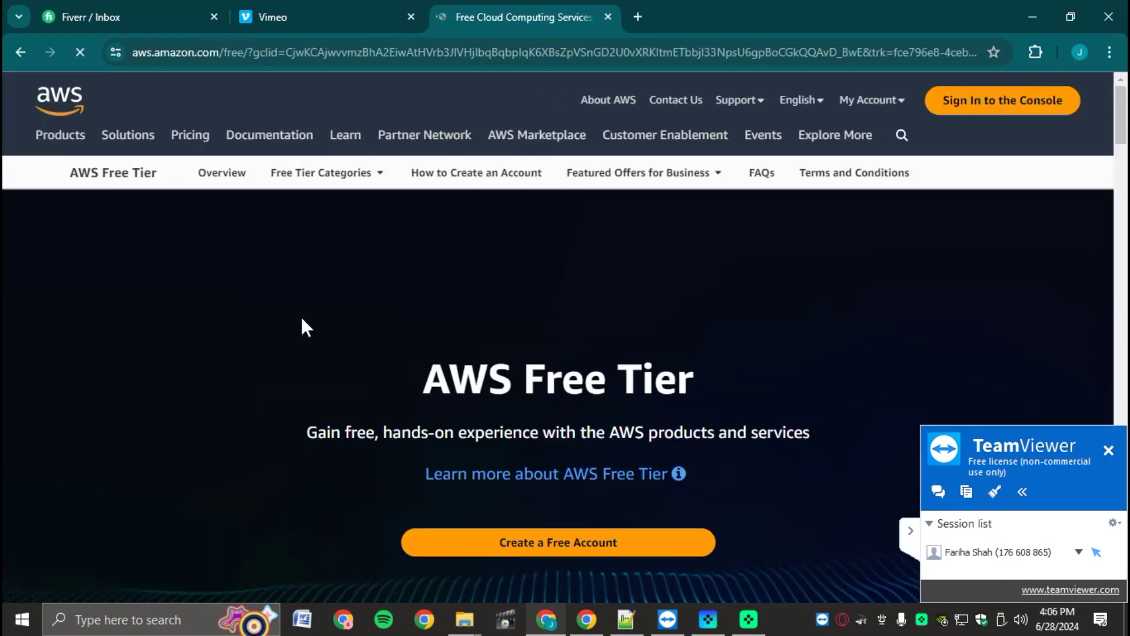
pyautogui.click(1015, 107)
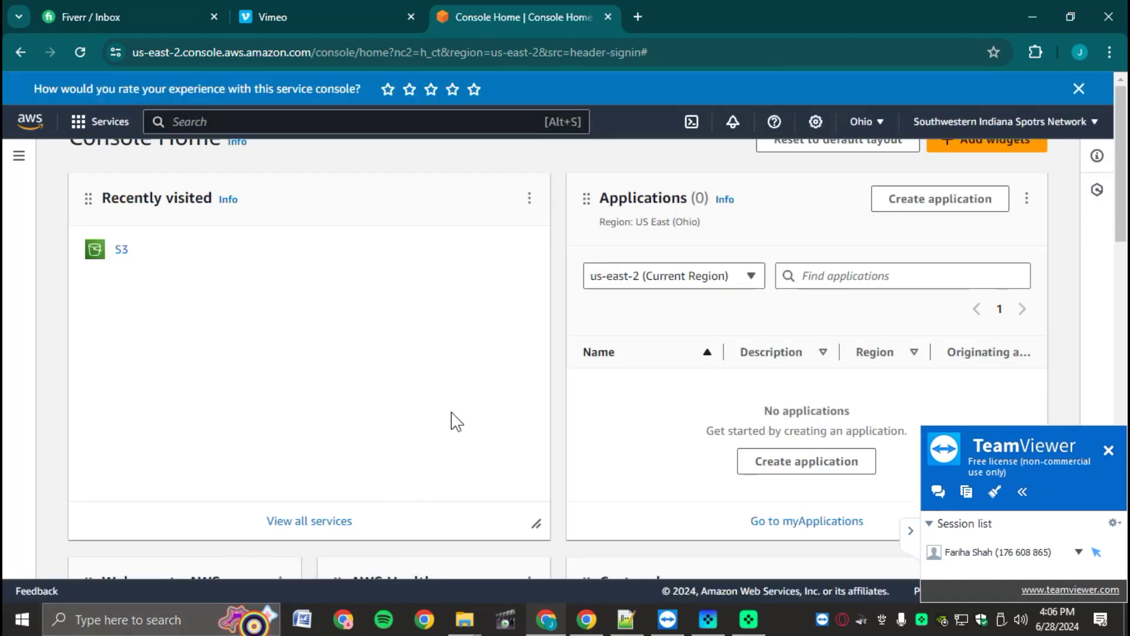
pyautogui.scroll(-4, 374, 399)
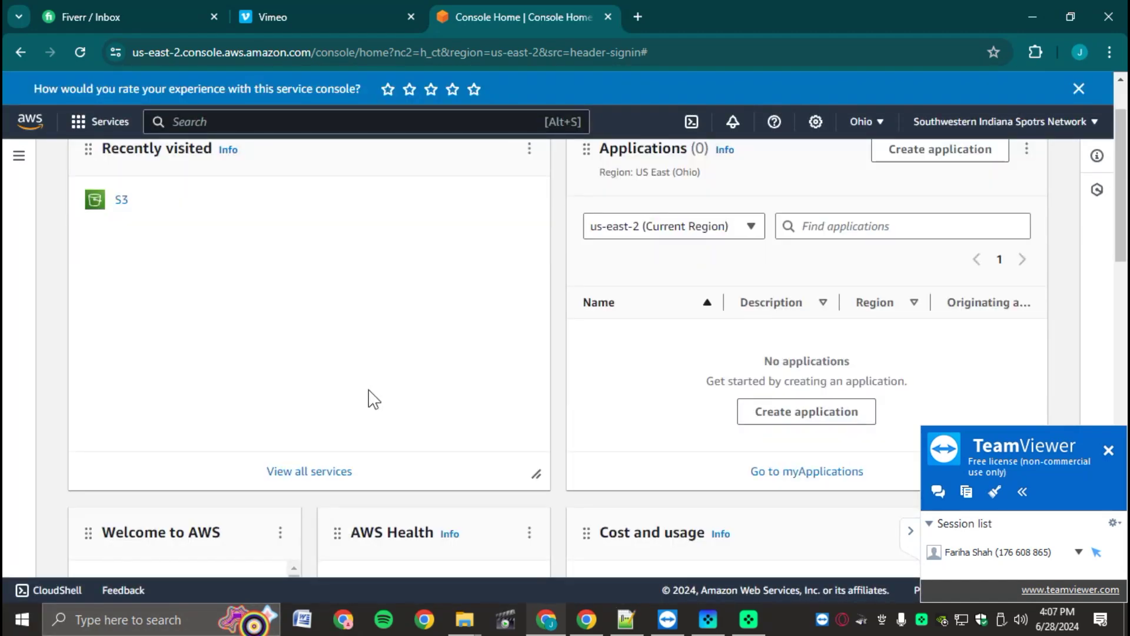
pyautogui.scroll(4, 374, 399)
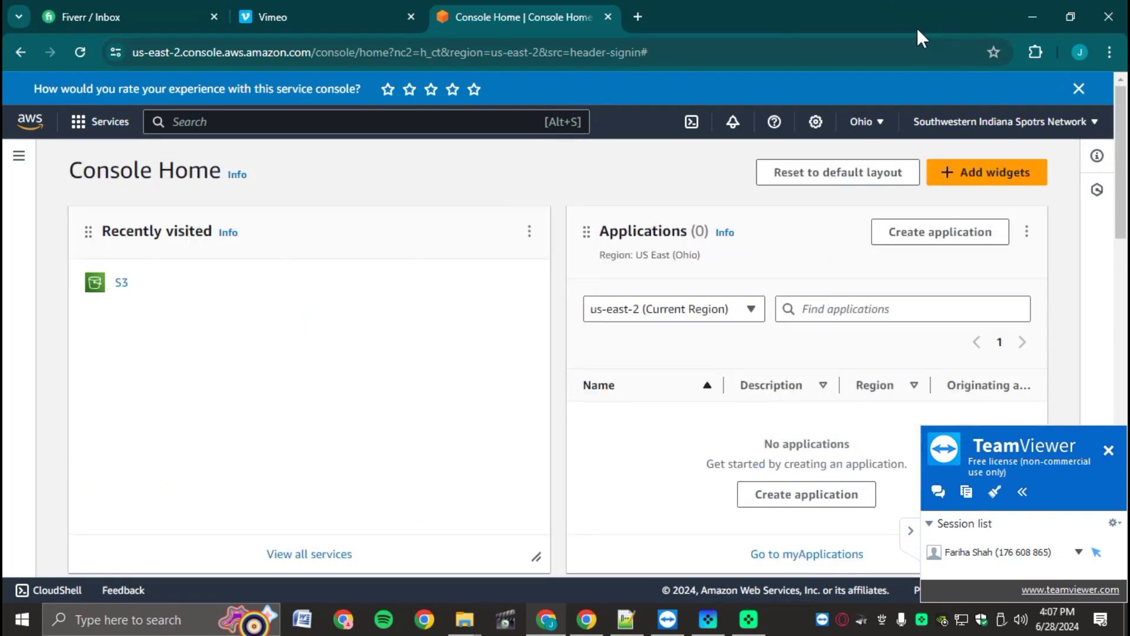
# Step: Minimise the browser and the Notepad++ window to clear the desktop
pyautogui.click(1033, 16)
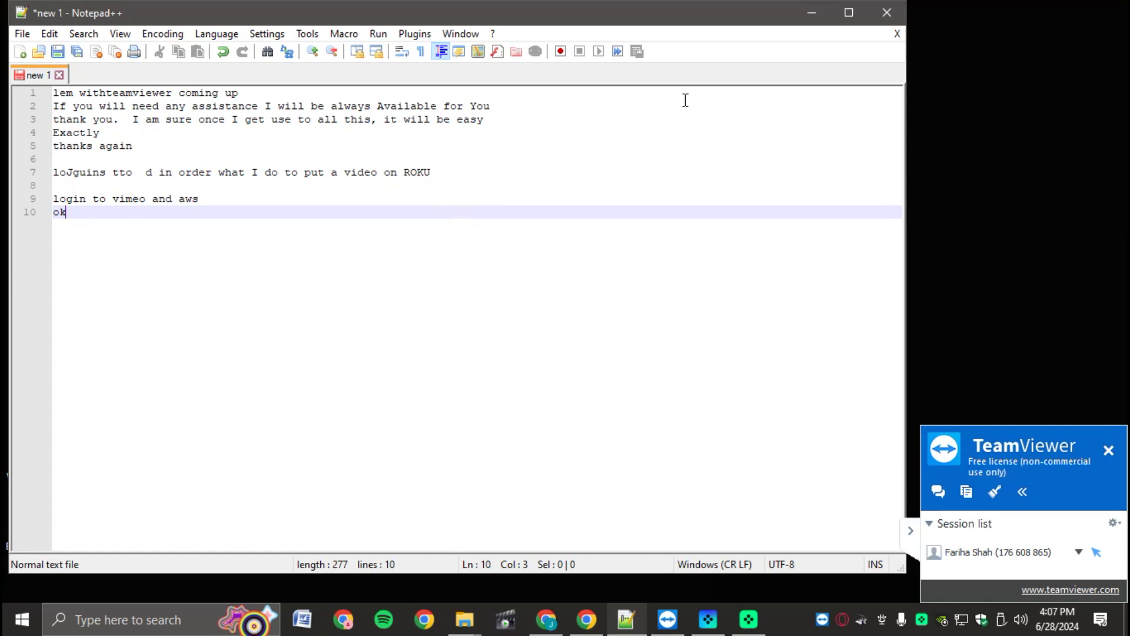
pyautogui.click(813, 12)
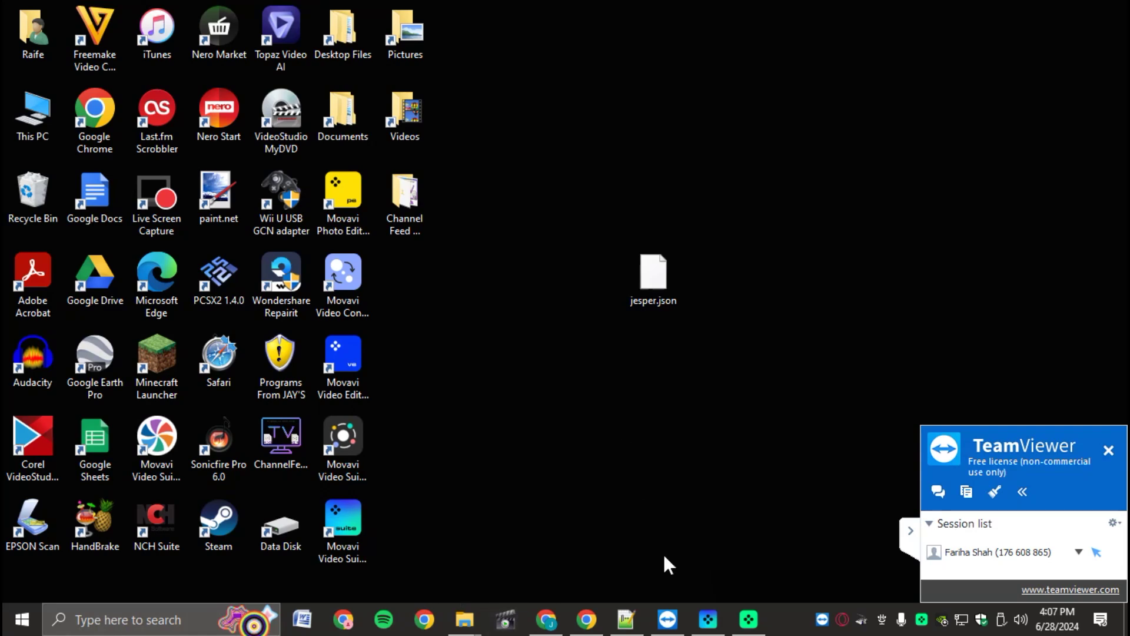
# Step: Switch back to Chrome and open the wsiroku1 bucket in the recently visited S3 service
pyautogui.moveTo(576, 620)
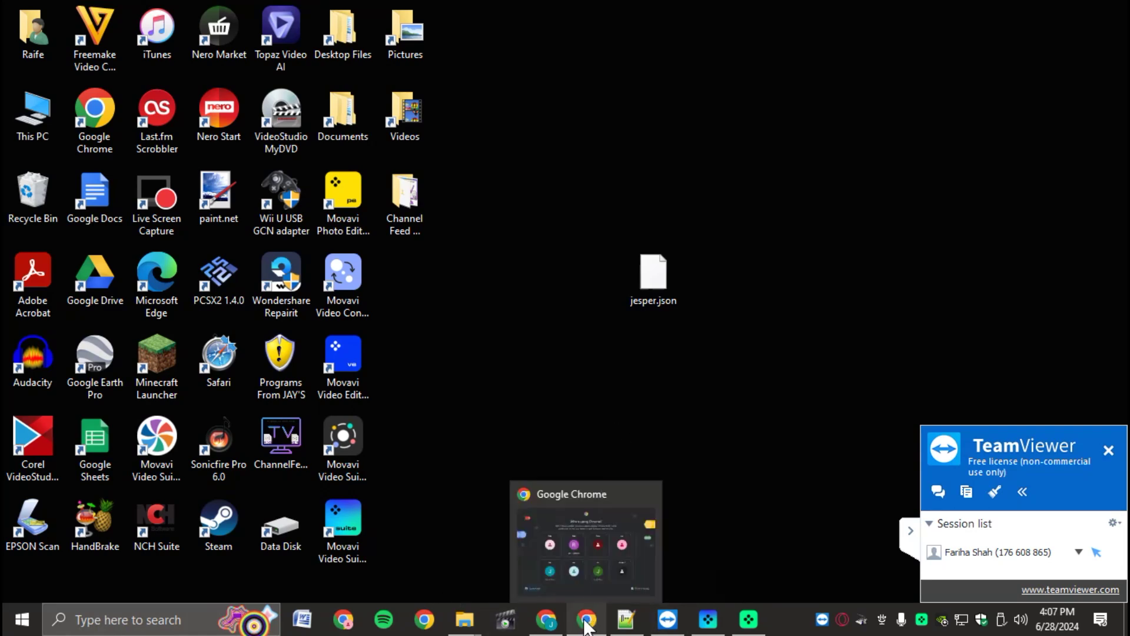
pyautogui.click(553, 621)
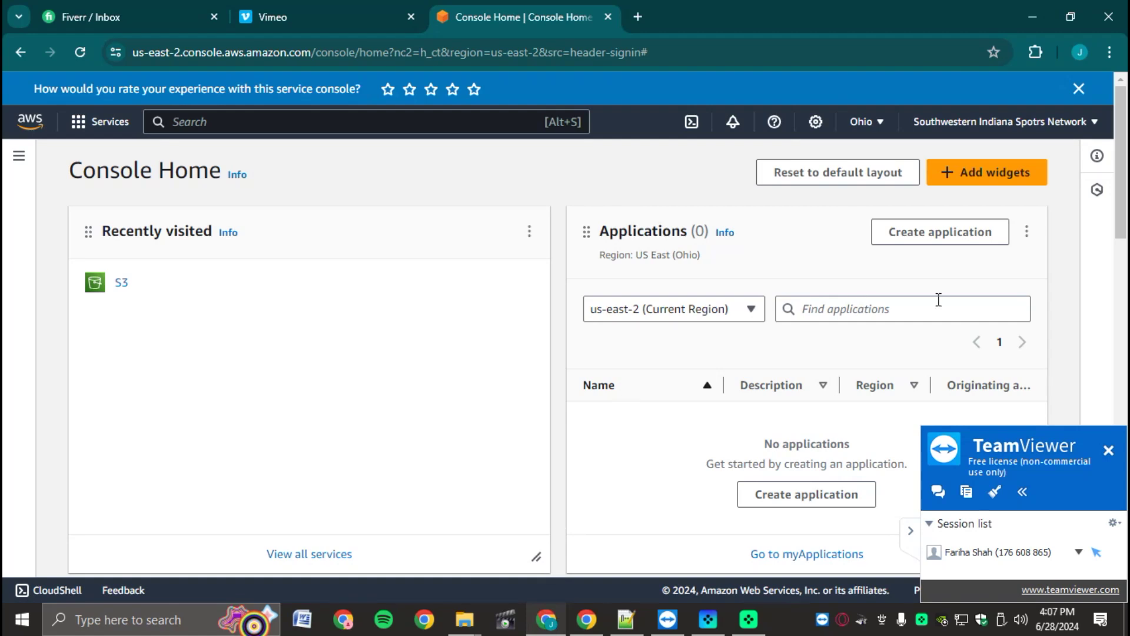
pyautogui.click(123, 287)
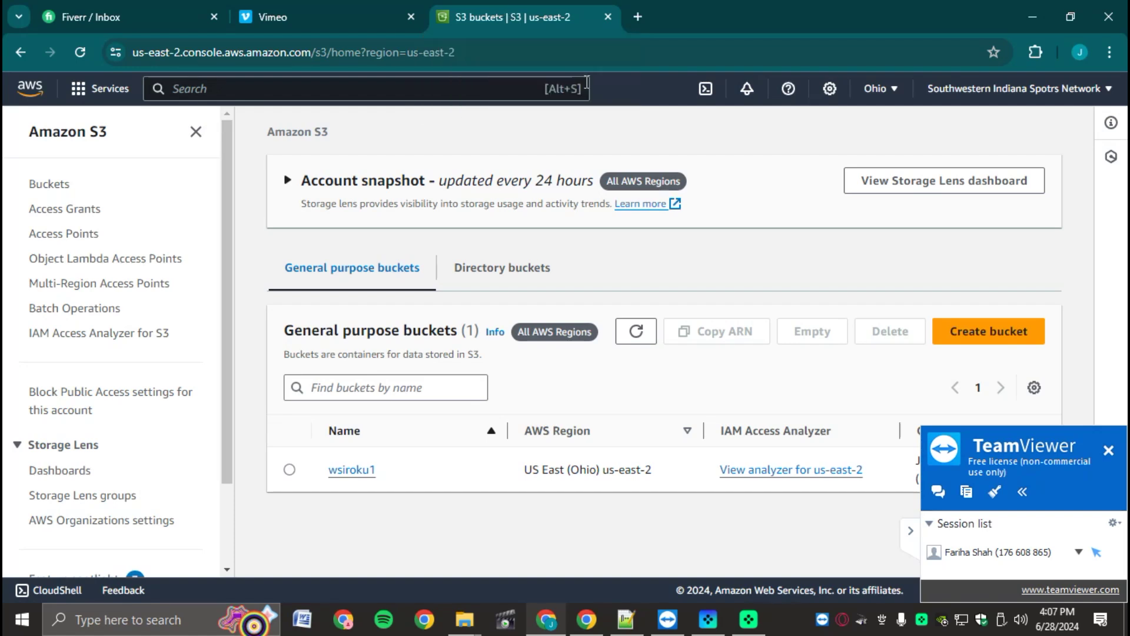
pyautogui.click(359, 470)
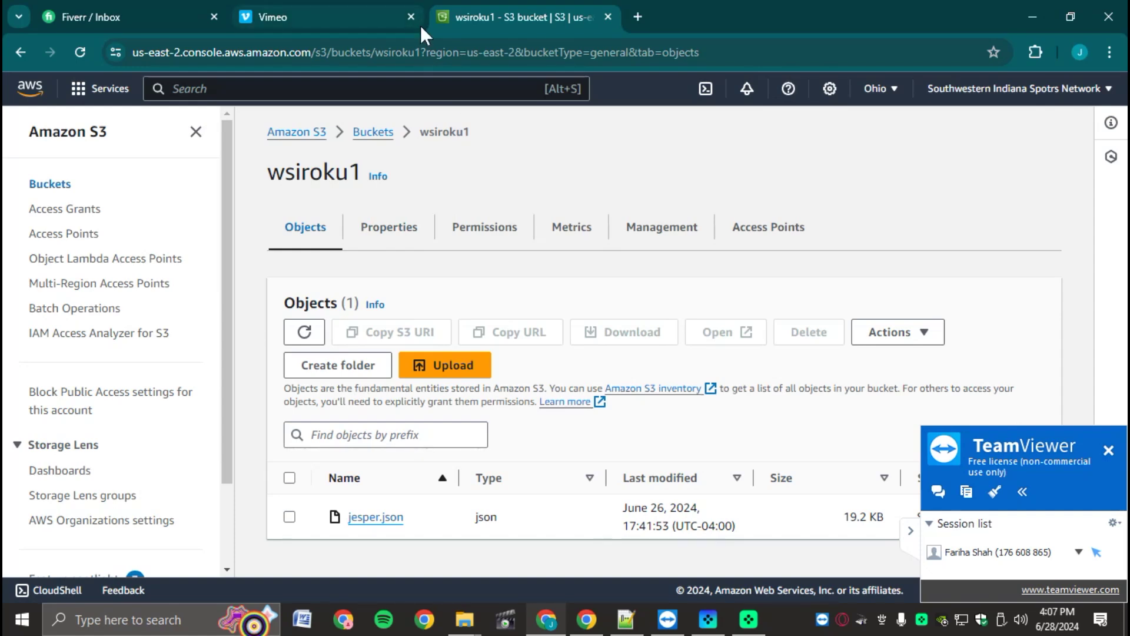
pyautogui.moveTo(420, 26)
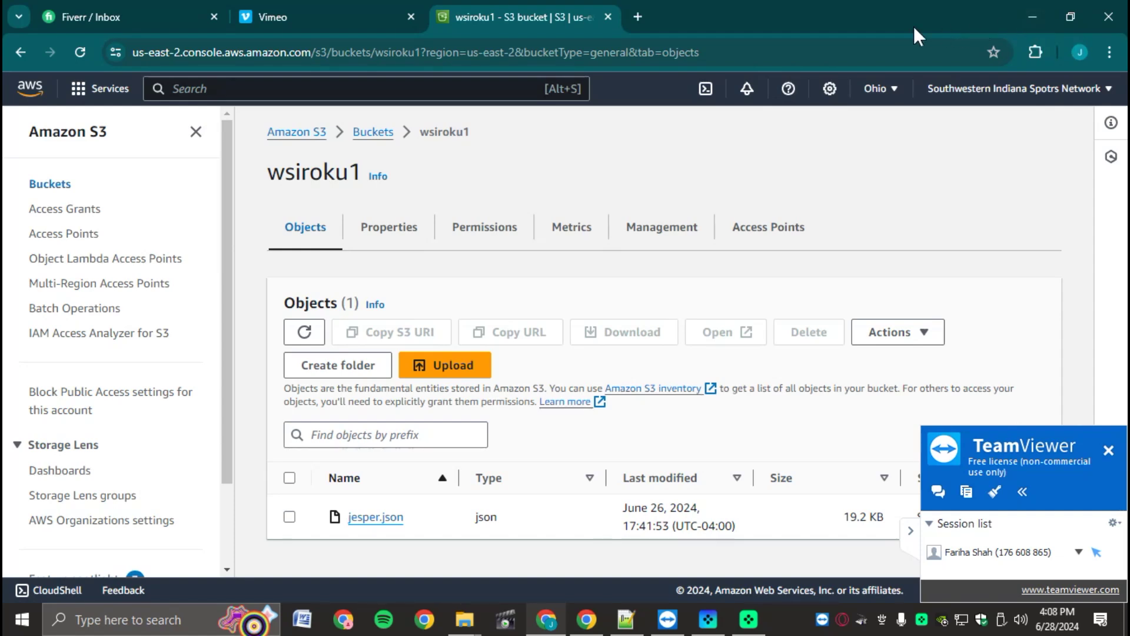
# Step: Load the 10015 Tools Vimeo Thumbnail Grabber in a new browser tab
pyautogui.click(636, 16)
pyautogui.write('vim')
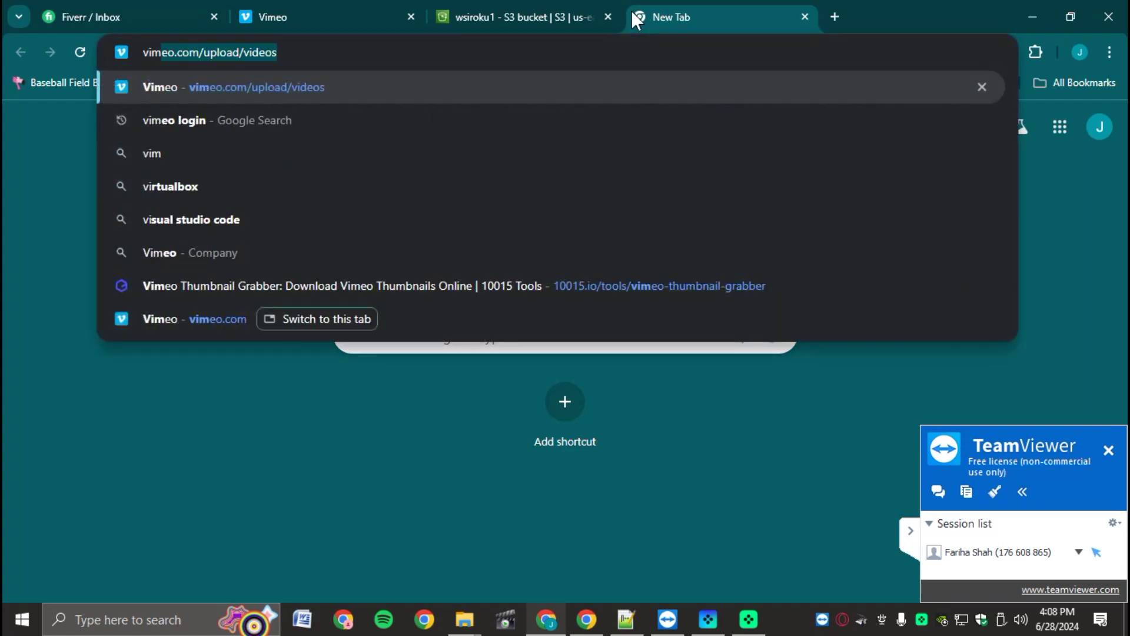
pyautogui.write('eo thum')
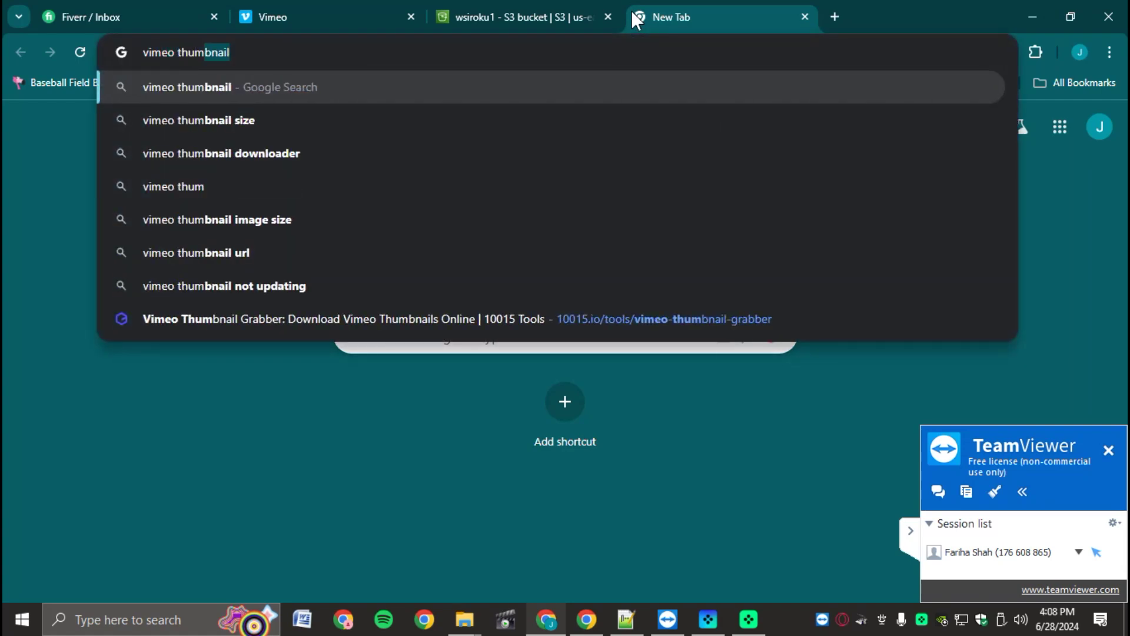
pyautogui.press('Up')
pyautogui.press('Return')
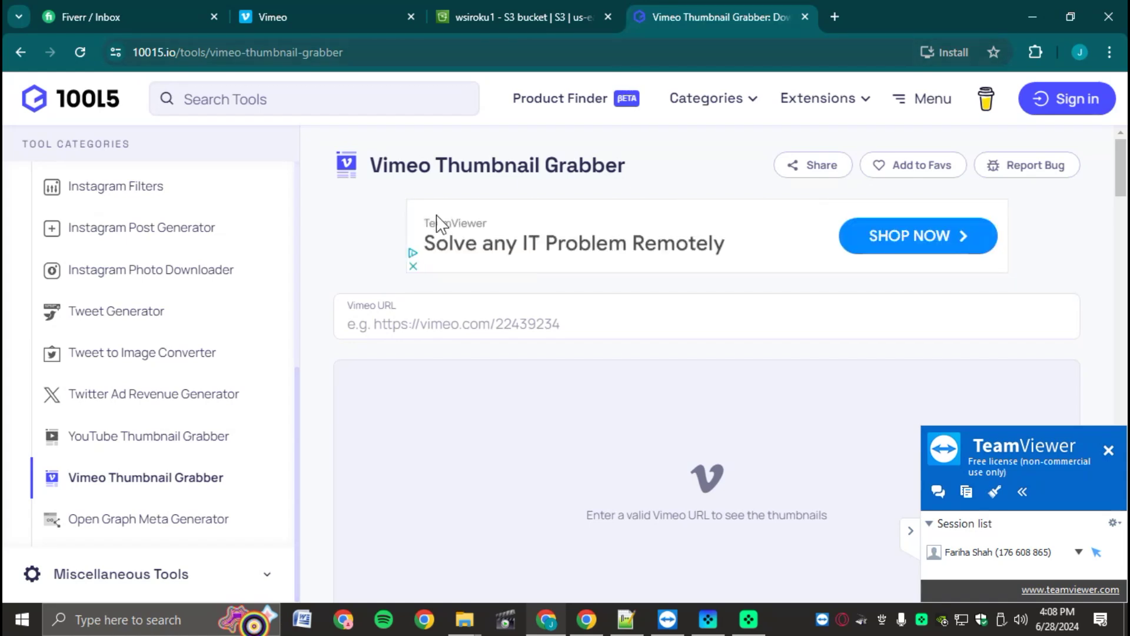
# Step: Minimise the browser, launch Channel Feed Manager from its desktop folder and close the folder window
pyautogui.click(1034, 12)
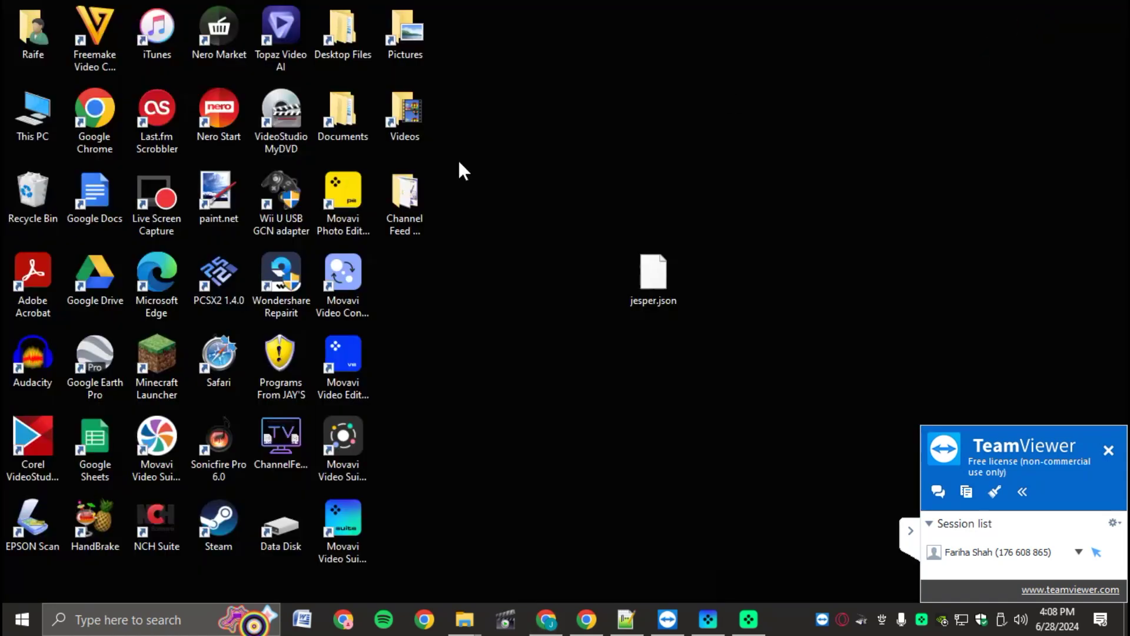
pyautogui.doubleClick(416, 206)
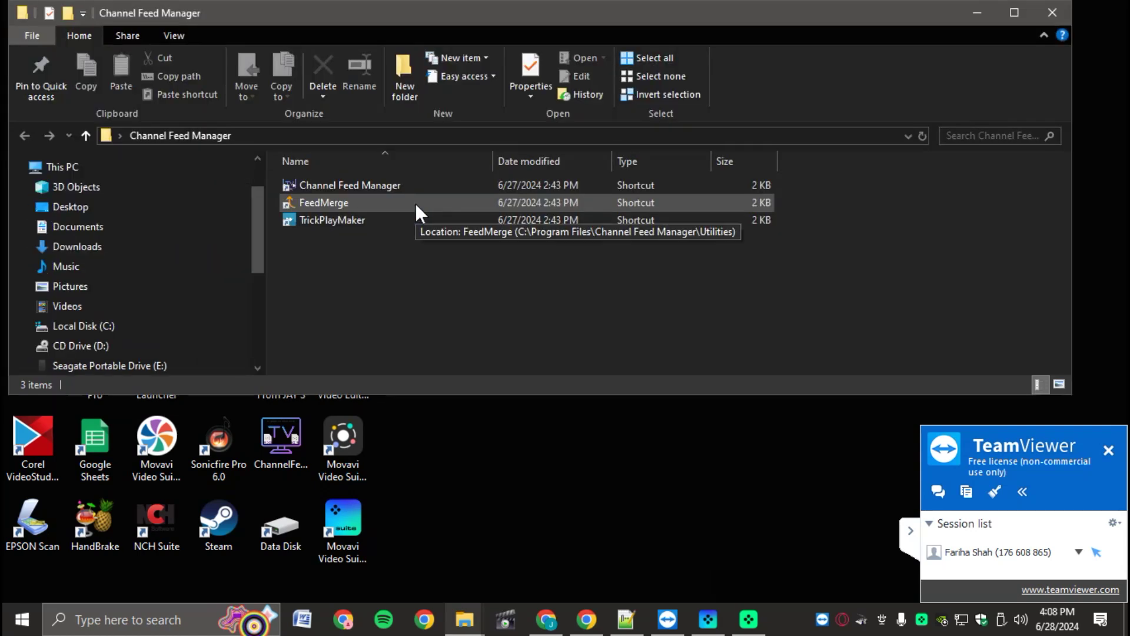
pyautogui.doubleClick(358, 180)
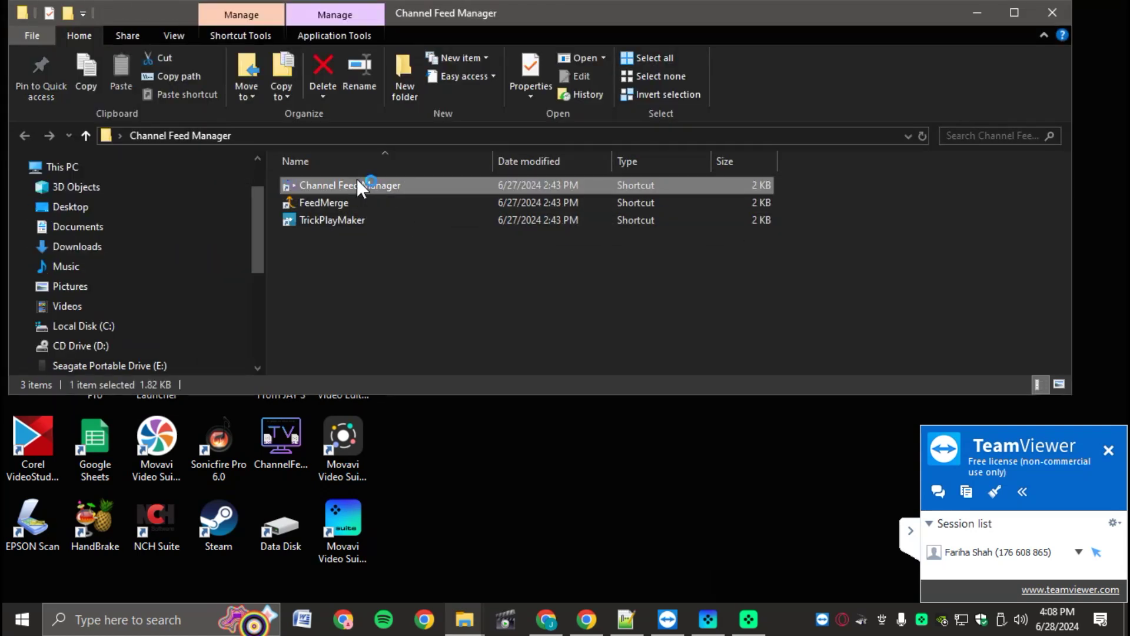
pyautogui.click(1060, 14)
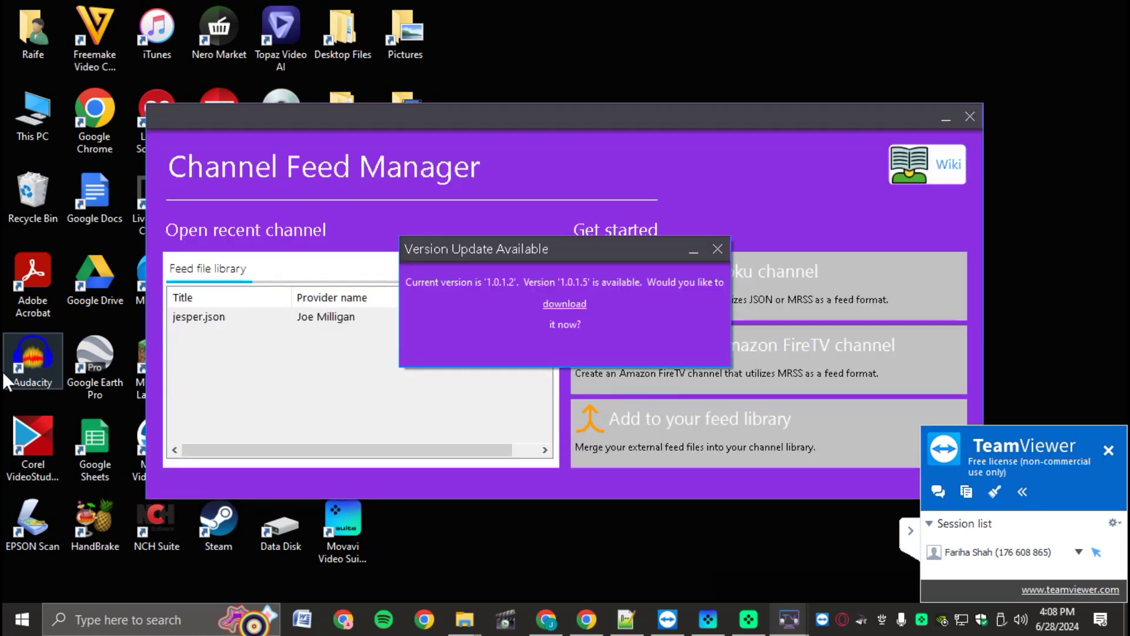
# Step: Dismiss the version update notice and open the jesper.json channel from the feed file library
pyautogui.click(719, 251)
pyautogui.click(233, 321)
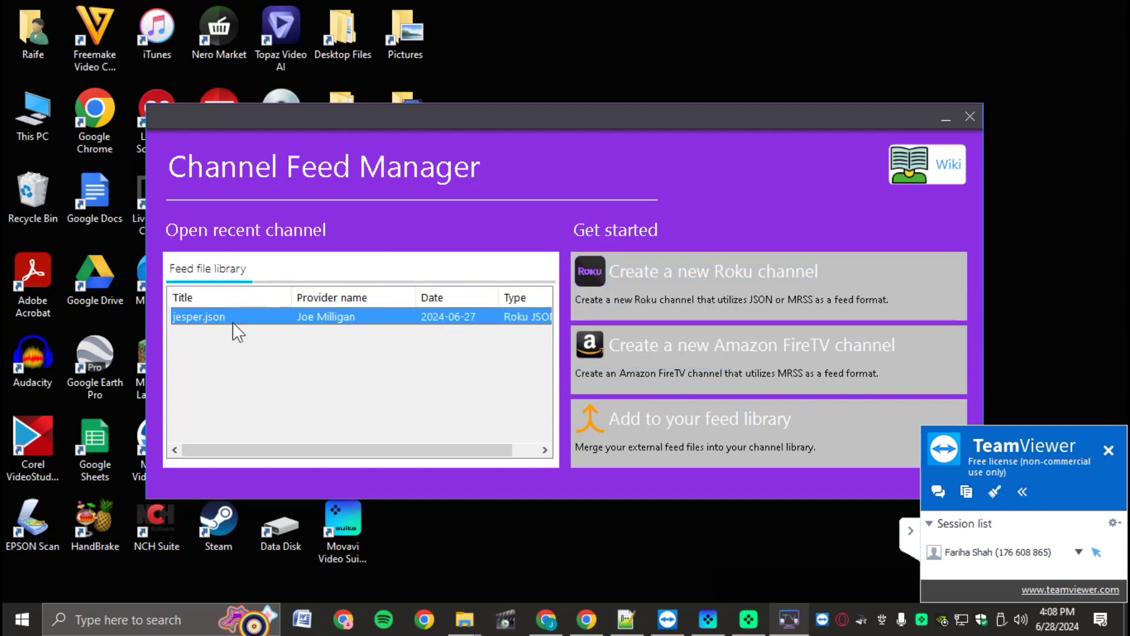
pyautogui.doubleClick(234, 323)
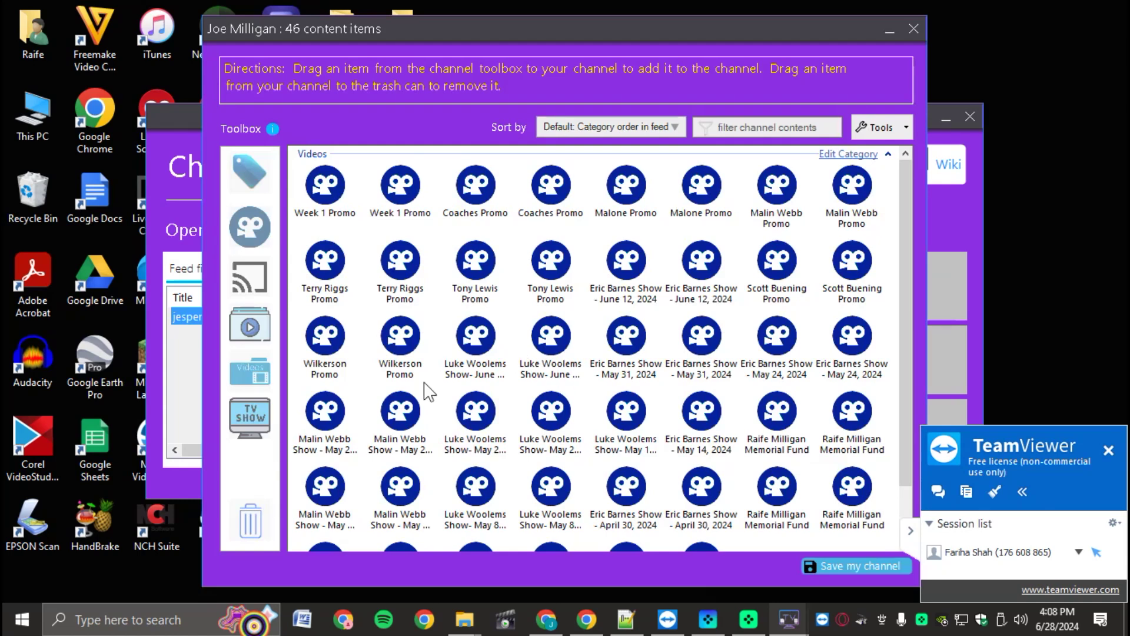
# Step: Delete the last memorial fund COPY - COPY video at the end of the channel's Videos category
pyautogui.scroll(-1, 871, 438)
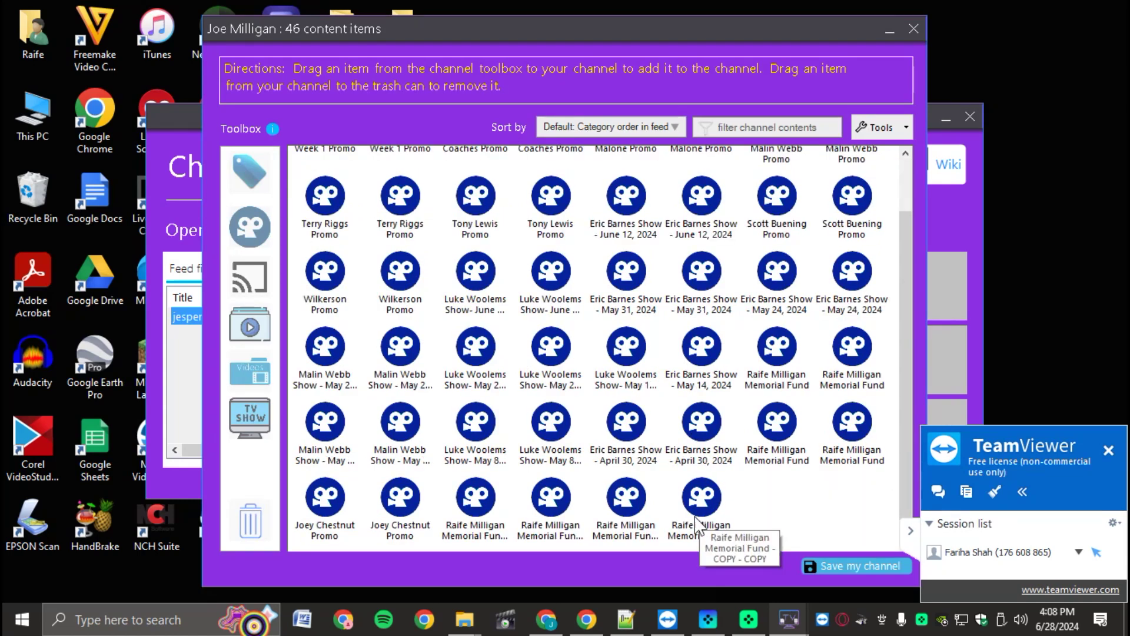
pyautogui.rightClick(704, 516)
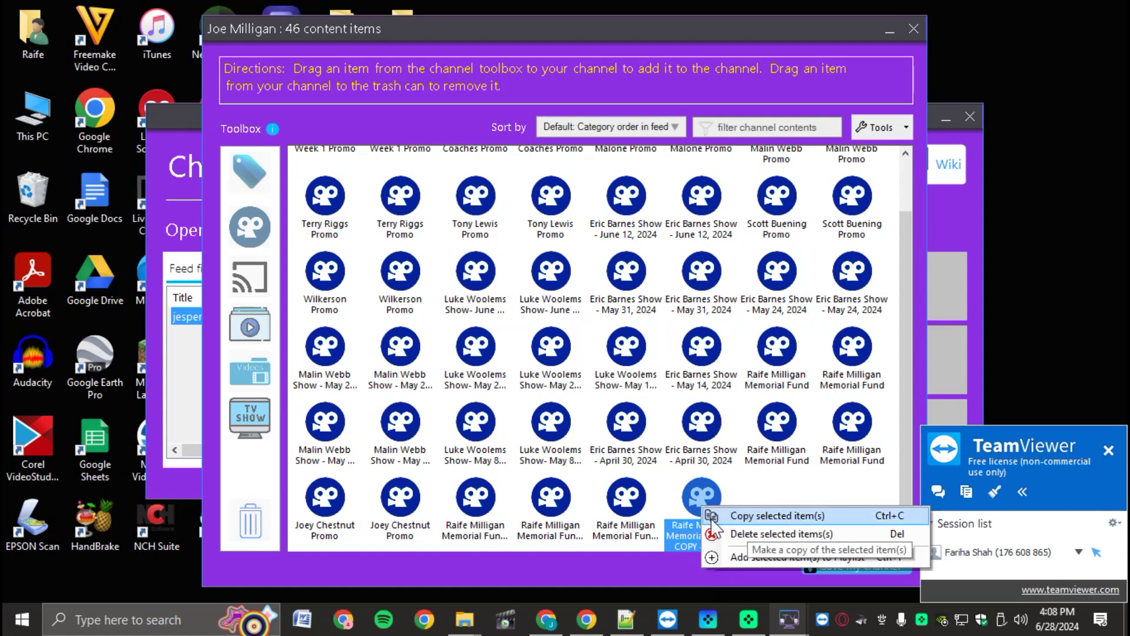
pyautogui.click(634, 521)
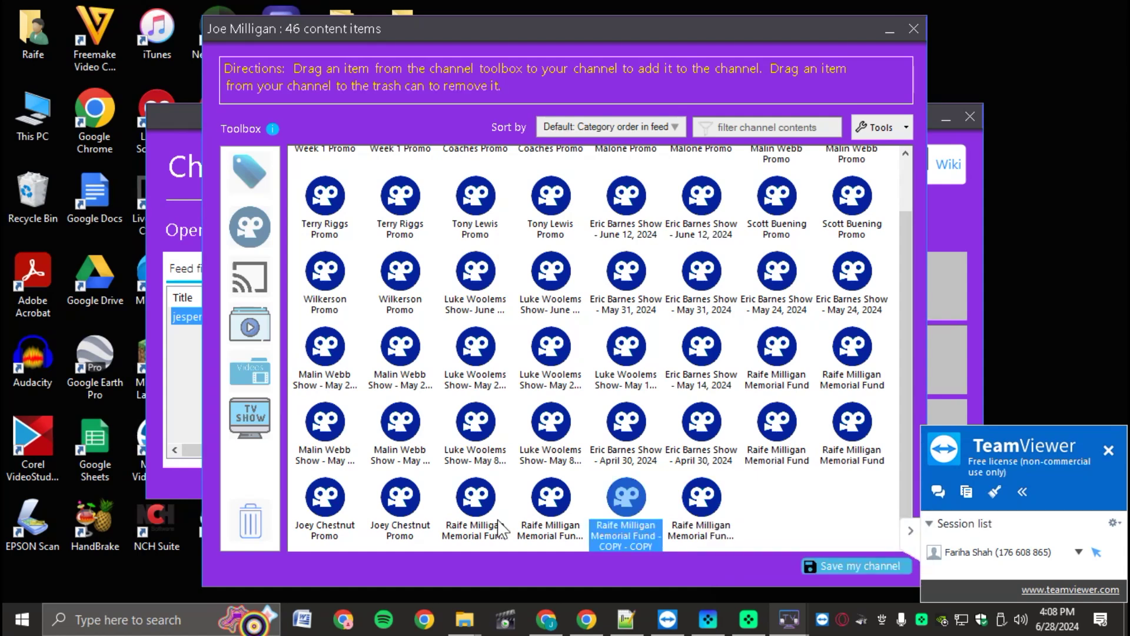
pyautogui.rightClick(713, 506)
pyautogui.click(745, 531)
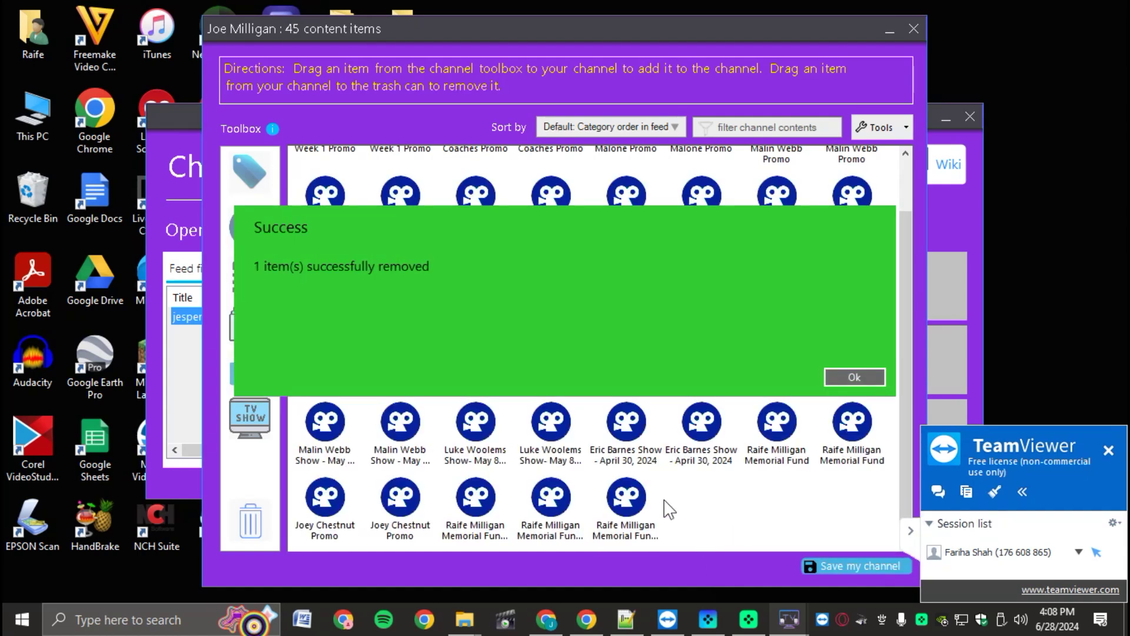
# Step: Delete the remaining COPY - COPY memorial fund video from the end of the channel
pyautogui.click(838, 376)
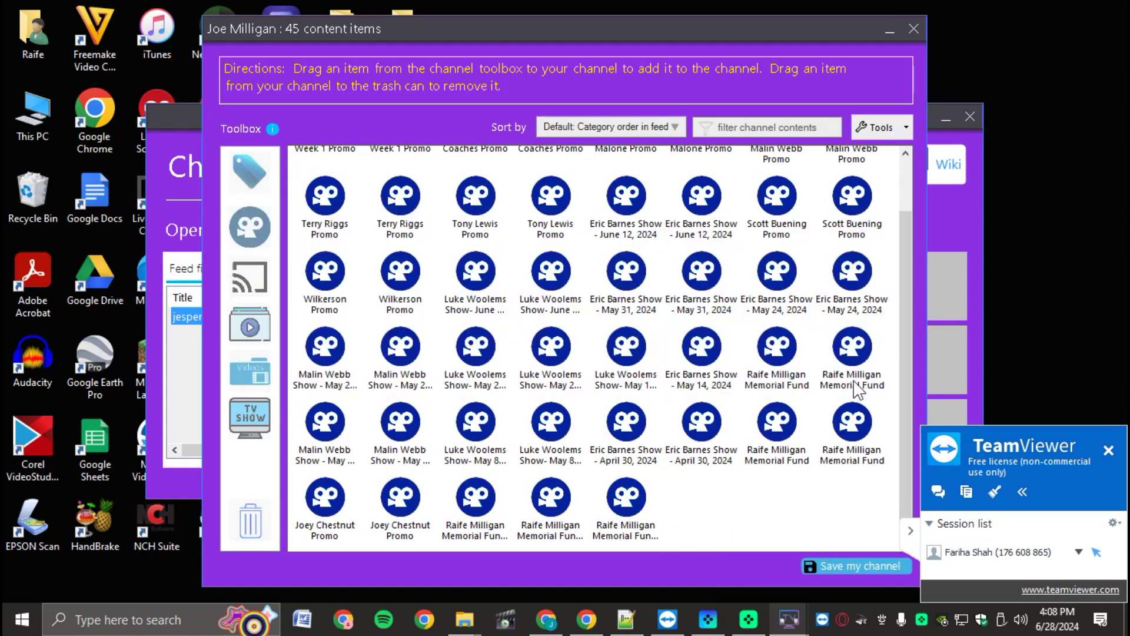
pyautogui.rightClick(651, 515)
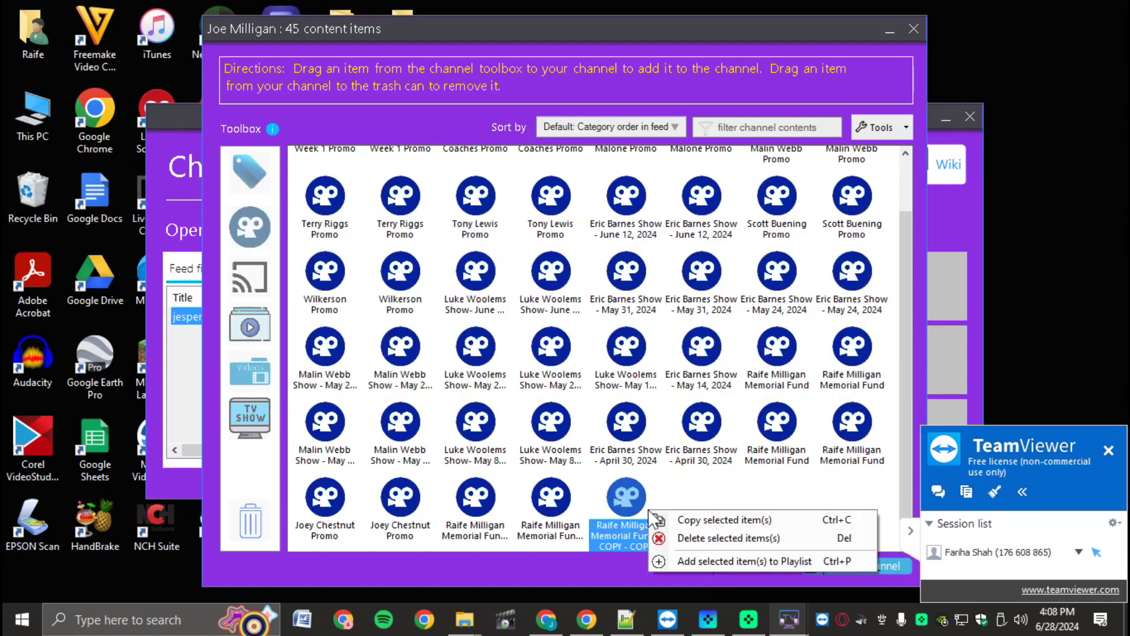
pyautogui.click(698, 537)
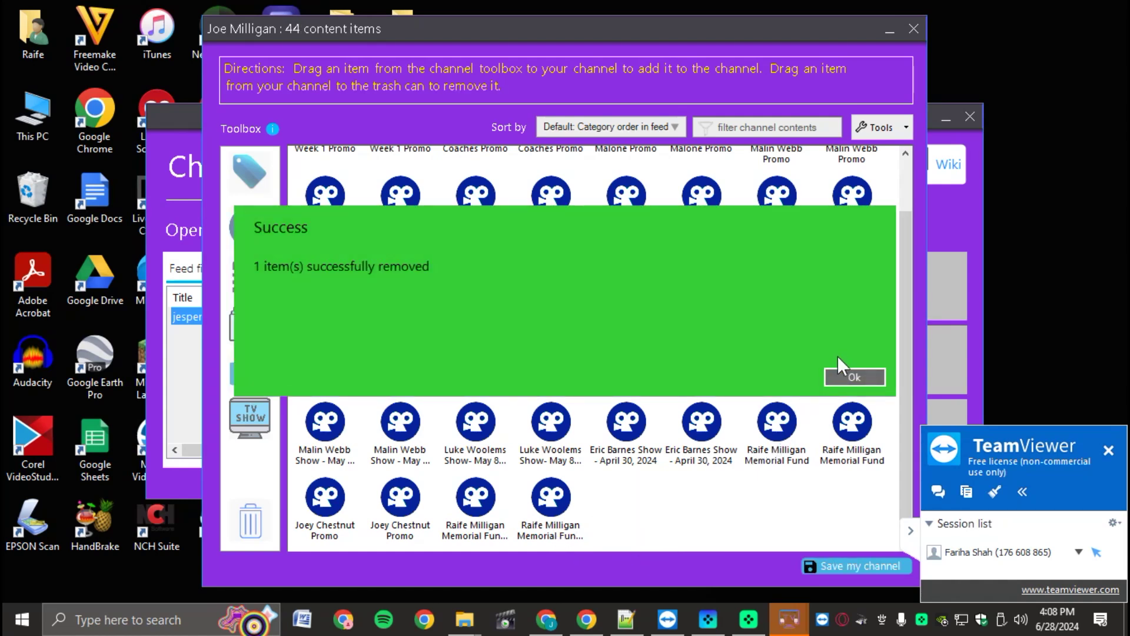
pyautogui.click(848, 381)
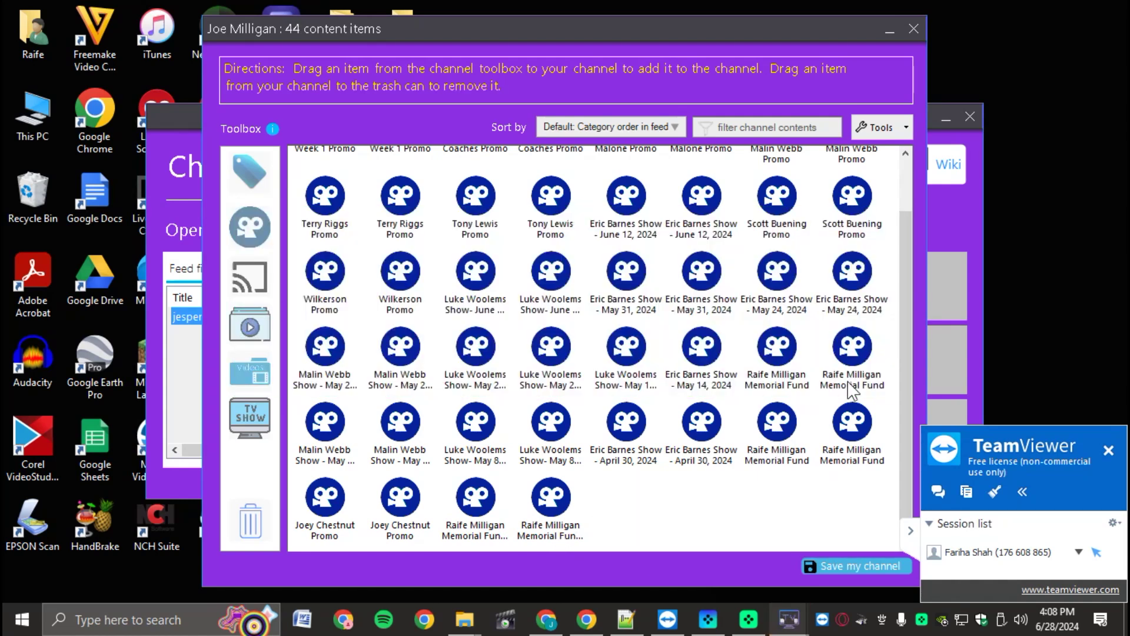
# Step: Switch to the Notepad++ notes and add the line "deleted because it was already a copy"
pyautogui.click(622, 604)
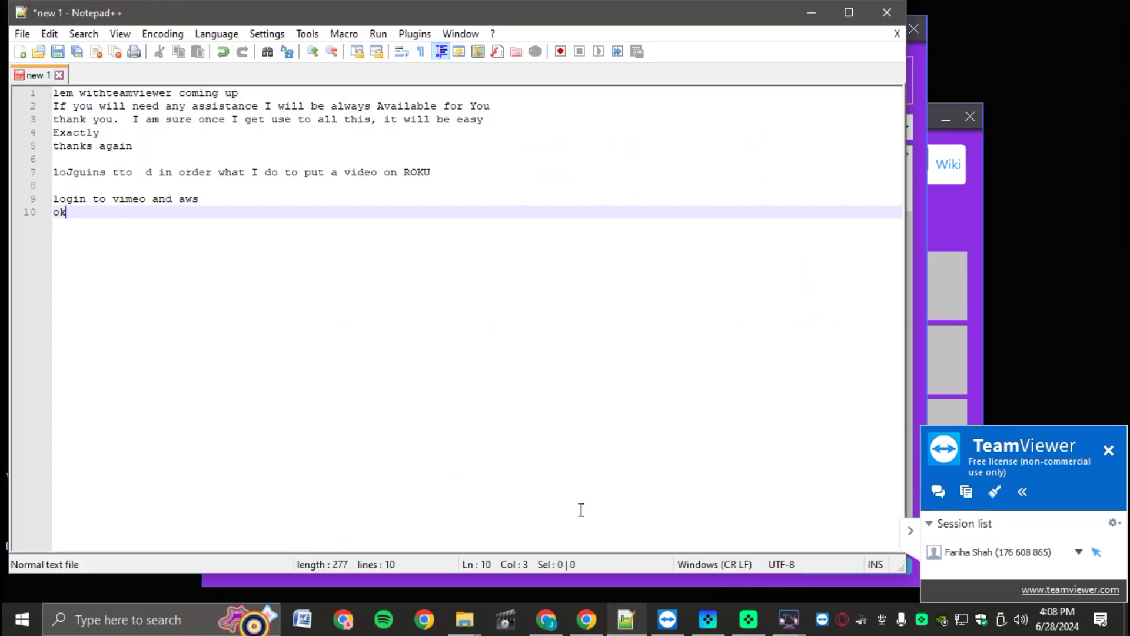
pyautogui.press('Return')
pyautogui.write('deleted because')
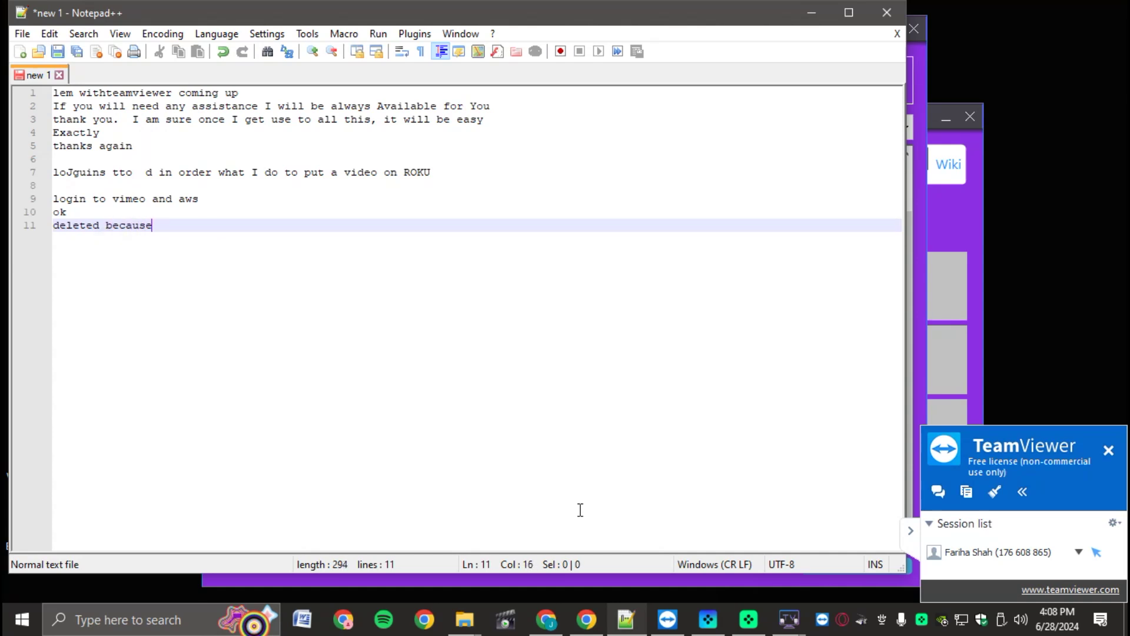
pyautogui.write(' it w')
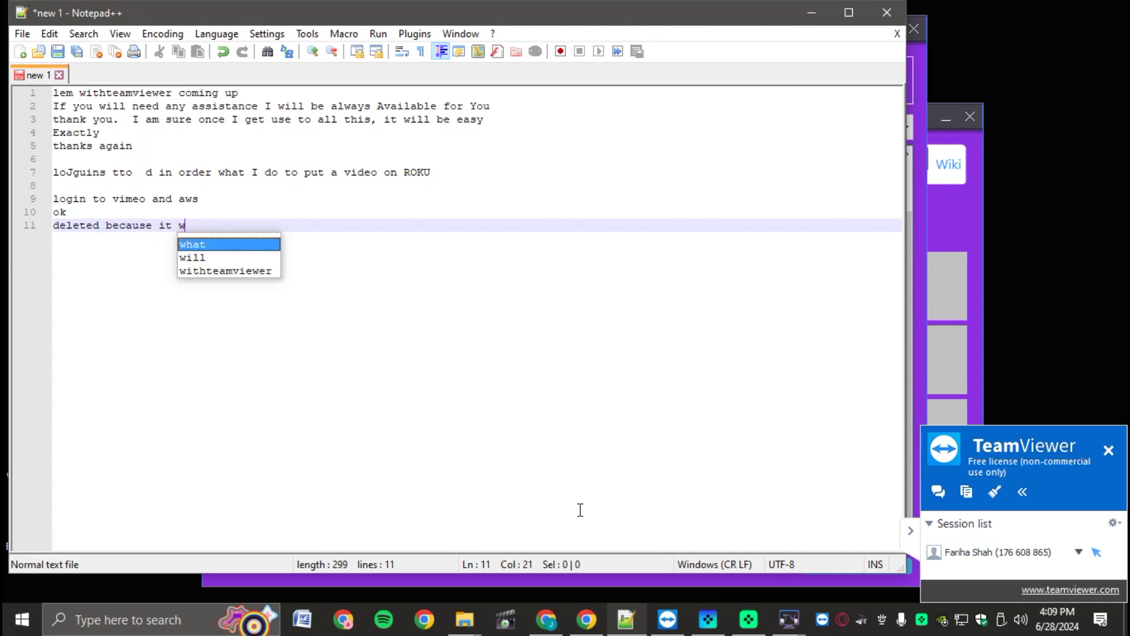
pyautogui.write('as already a copy')
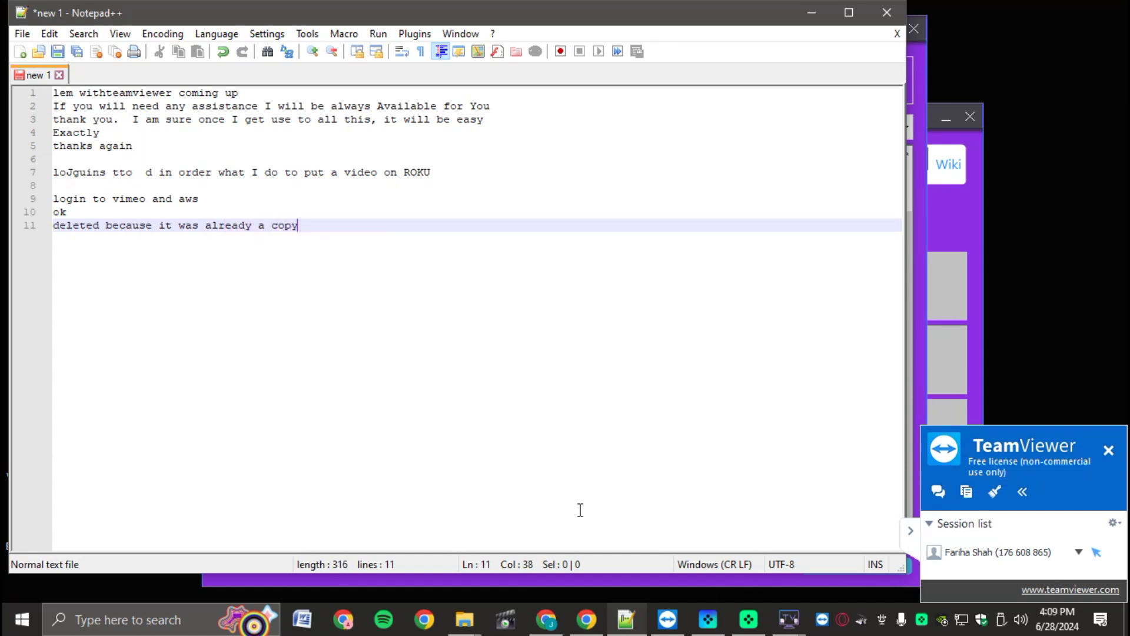
# Step: Add the line "now lets see" below it and minimise the notes window
pyautogui.press('Return')
pyautogui.write('now leto s')
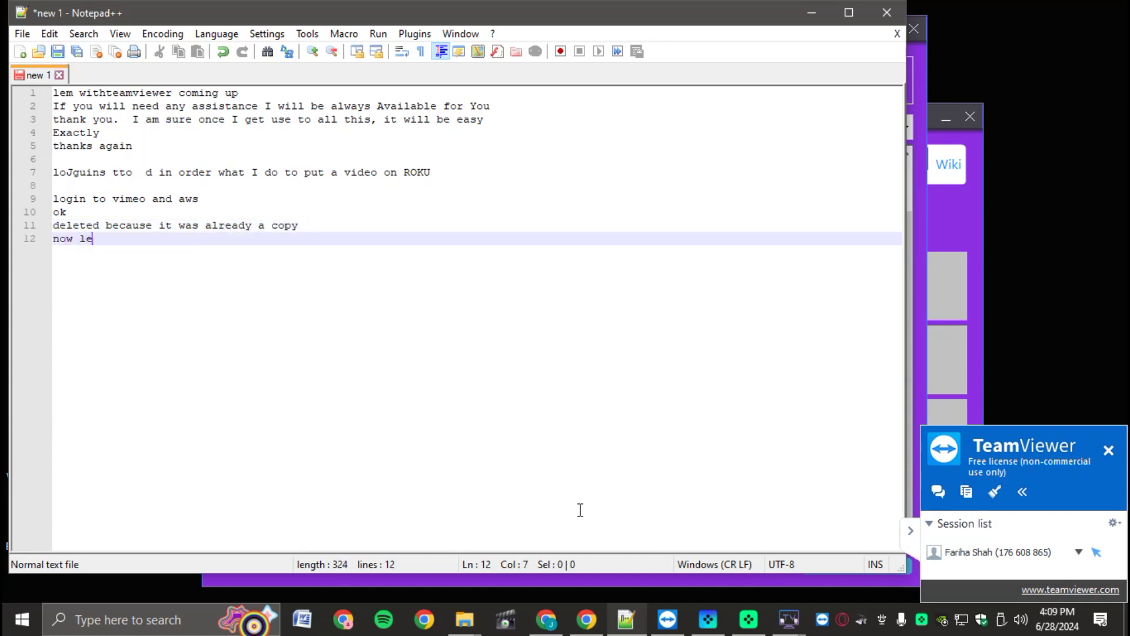
pyautogui.press('BackSpace')
pyautogui.press('BackSpace')
pyautogui.press('BackSpace')
pyautogui.press('BackSpace')
pyautogui.write('ts see')
pyautogui.moveTo(544, 605)
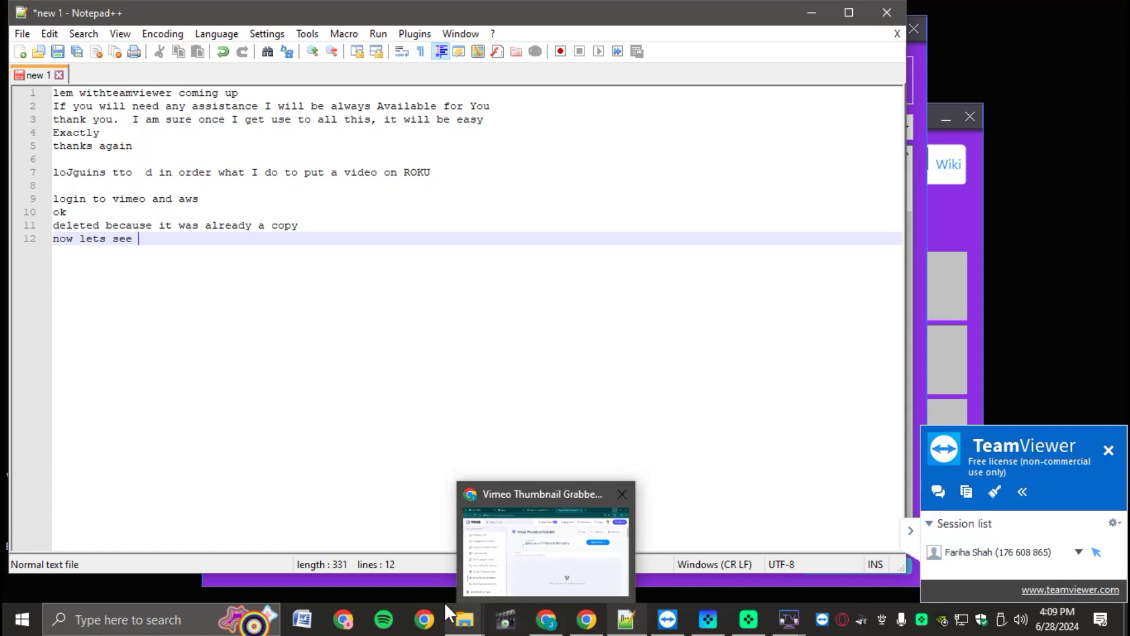
pyautogui.click(810, 13)
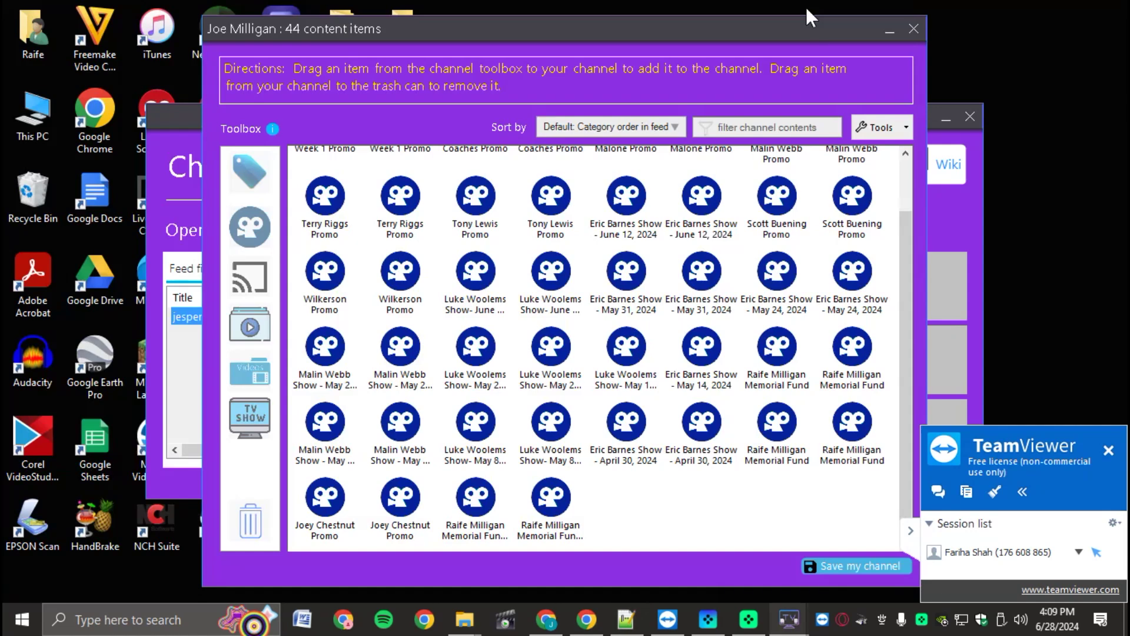
# Step: Duplicate the last memorial fund video in the channel and open the duplicate's movie attributes
pyautogui.click(549, 506)
pyautogui.rightClick(549, 506)
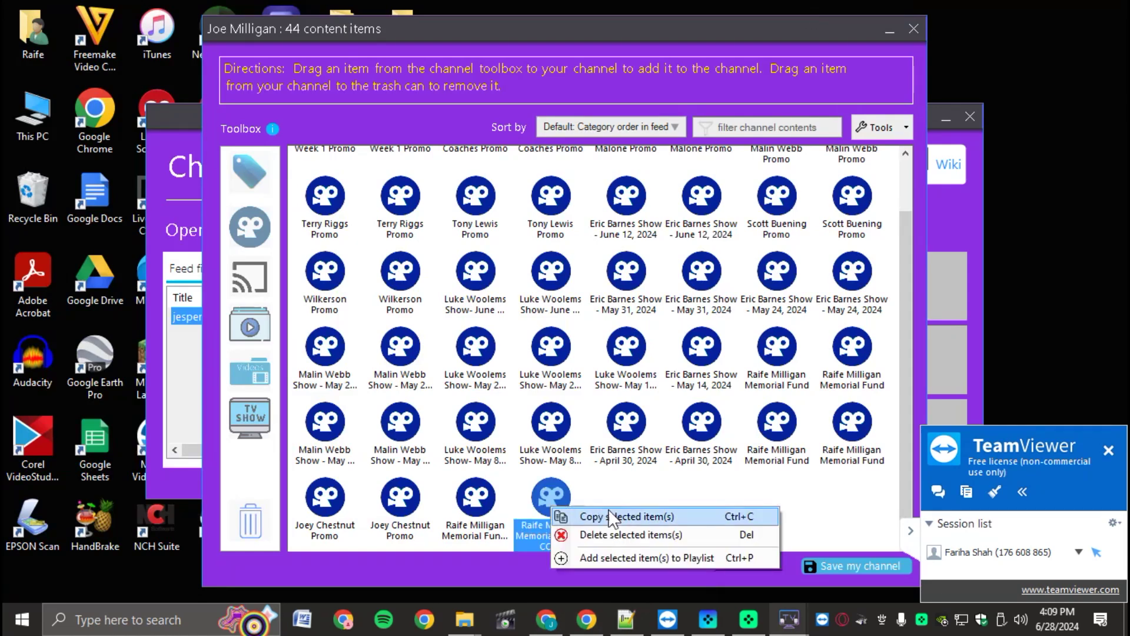
pyautogui.click(623, 516)
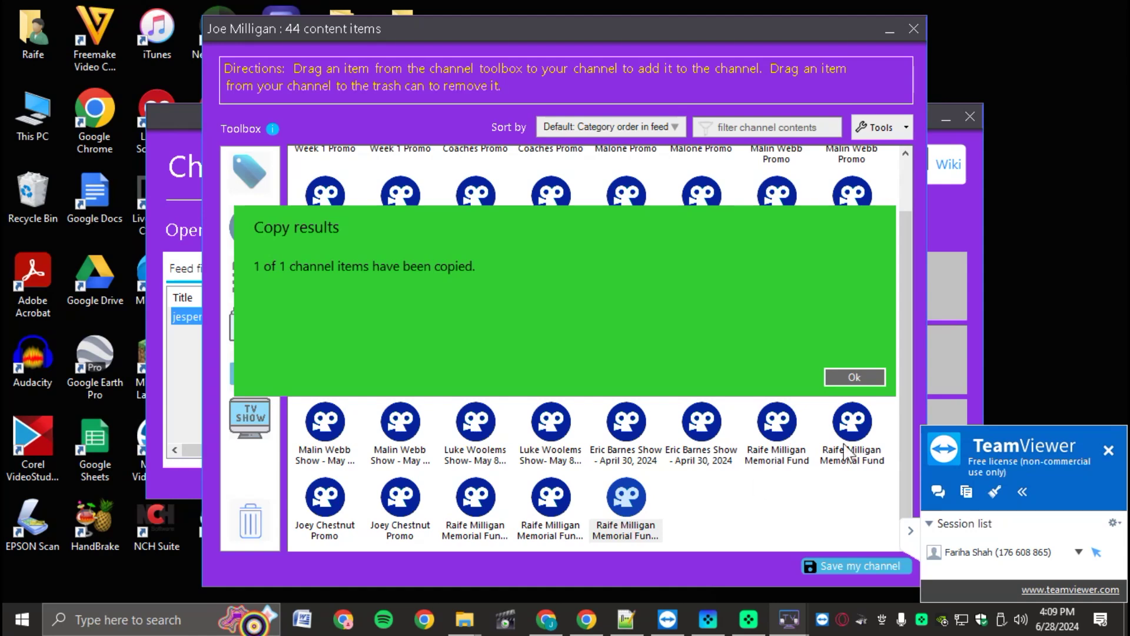
pyautogui.click(867, 413)
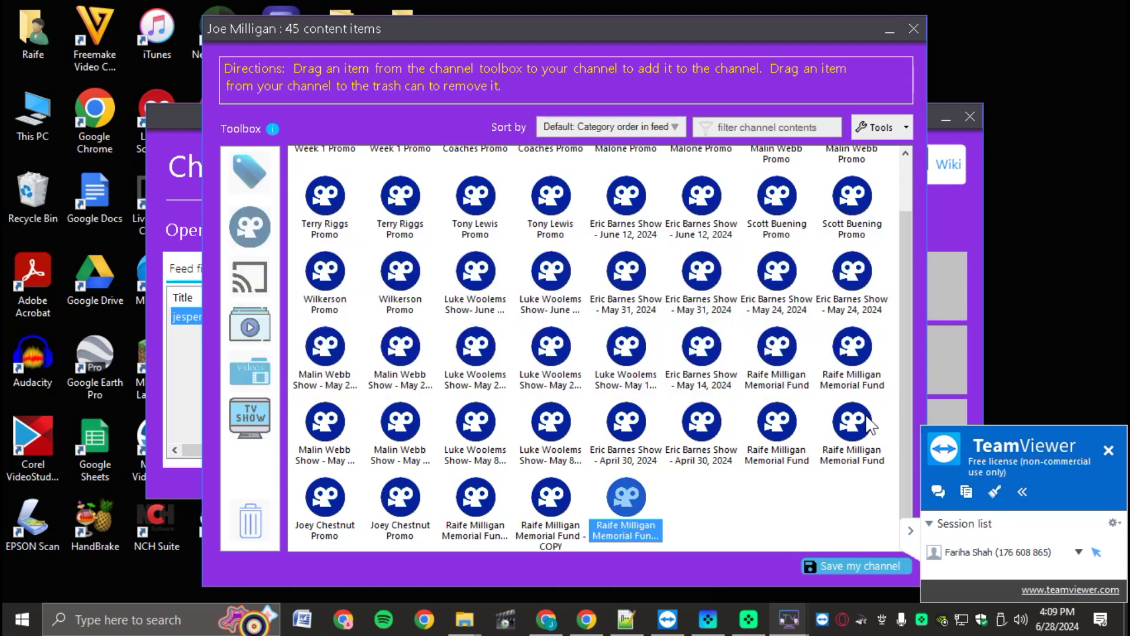
pyautogui.doubleClick(617, 496)
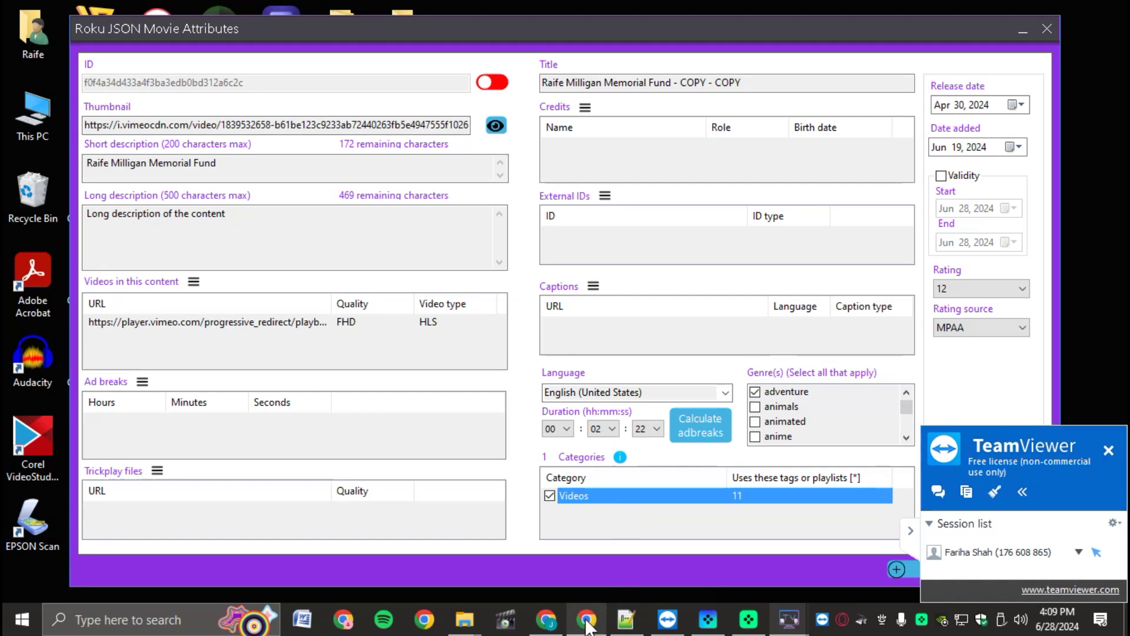
# Step: Switch to Vimeo in the browser, open the recent video Week 1 Promo with ads and copy its title
pyautogui.click(553, 622)
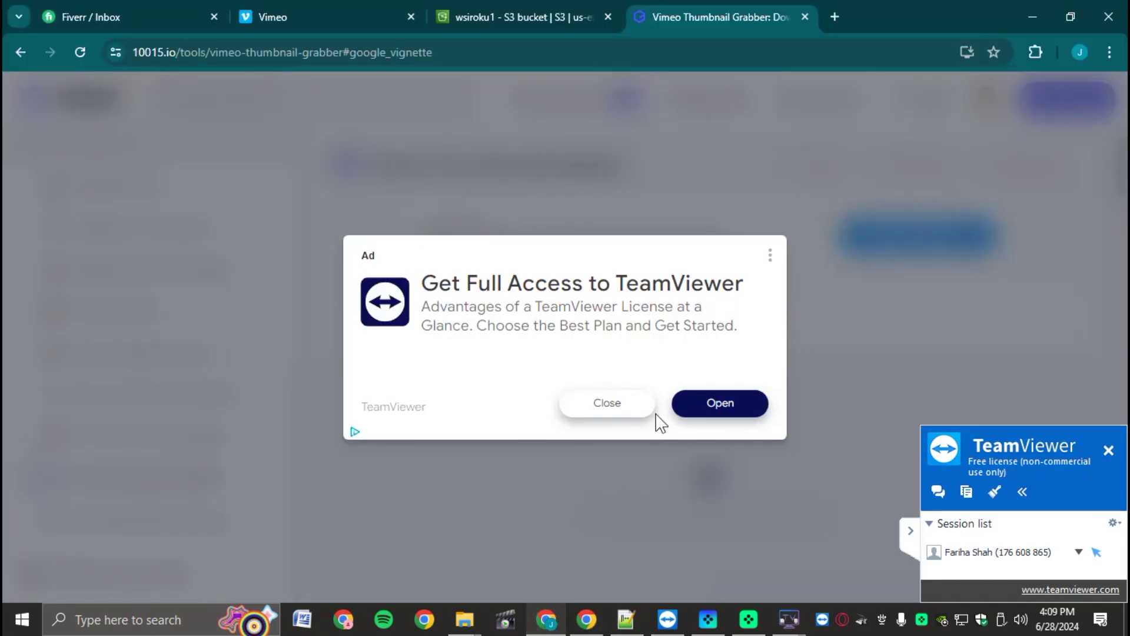
pyautogui.click(628, 411)
pyautogui.click(335, 17)
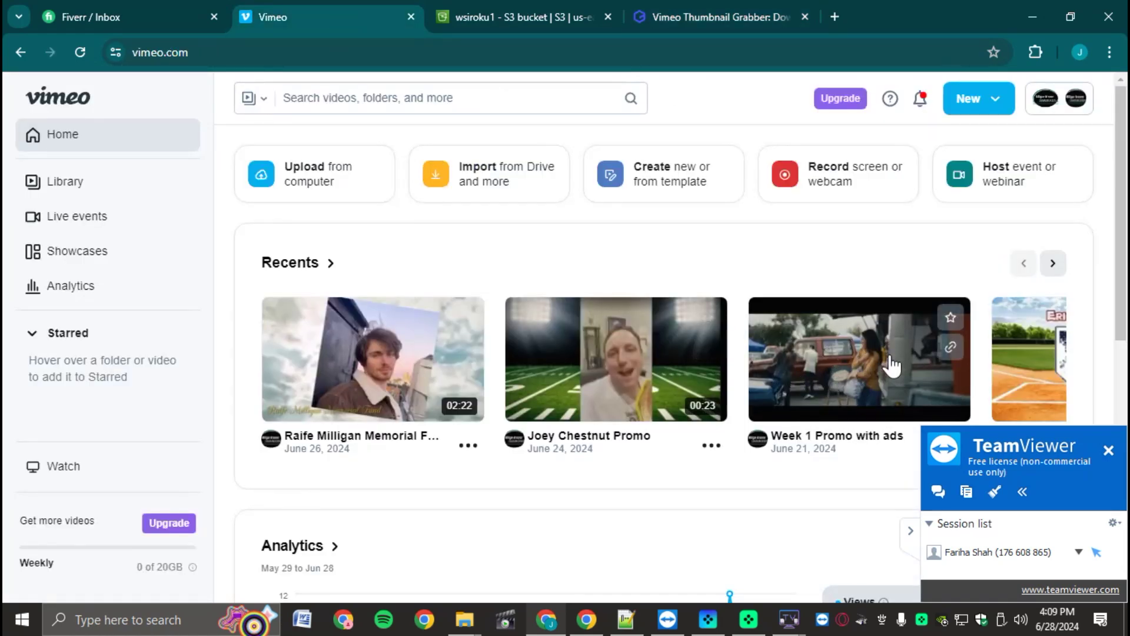
pyautogui.click(865, 365)
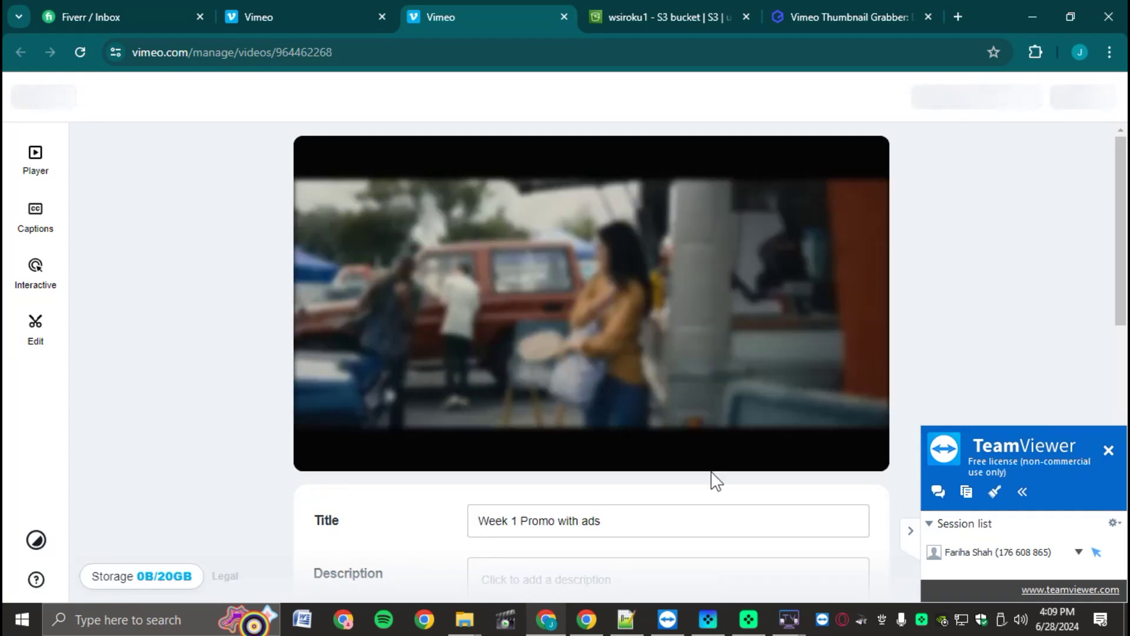
pyautogui.moveTo(625, 522); pyautogui.dragTo(337, 527)
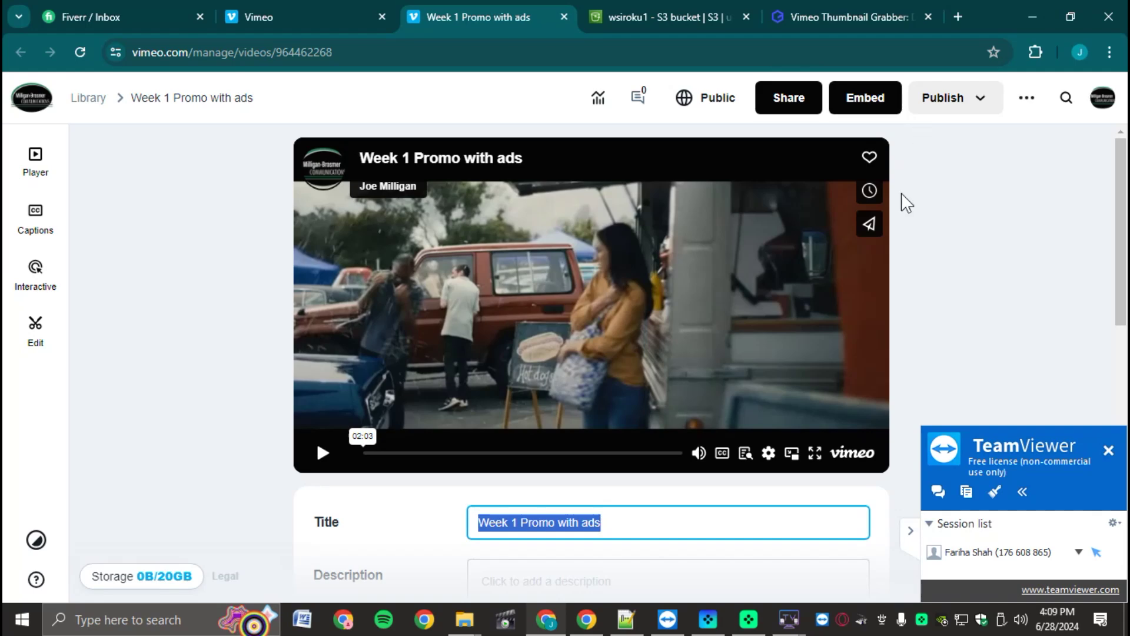
# Step: Switch to the Roku JSON Movie Attributes window and replace the title with "Week 1 Promo with ads"
pyautogui.click(788, 620)
pyautogui.click(877, 562)
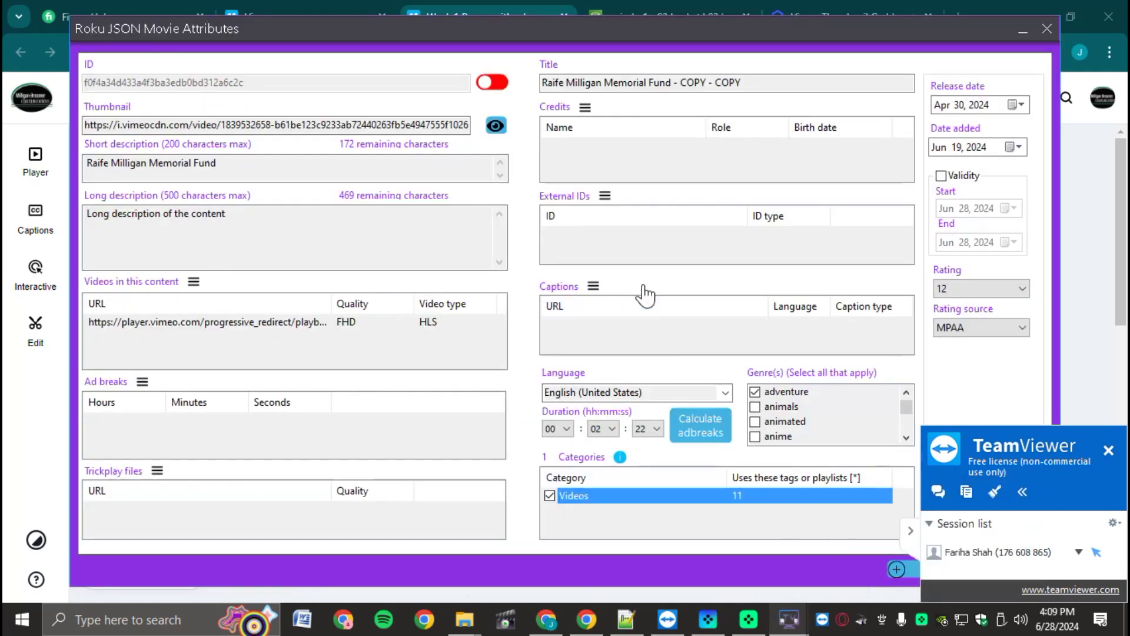
pyautogui.click(791, 83)
pyautogui.moveTo(790, 82); pyautogui.dragTo(487, 83)
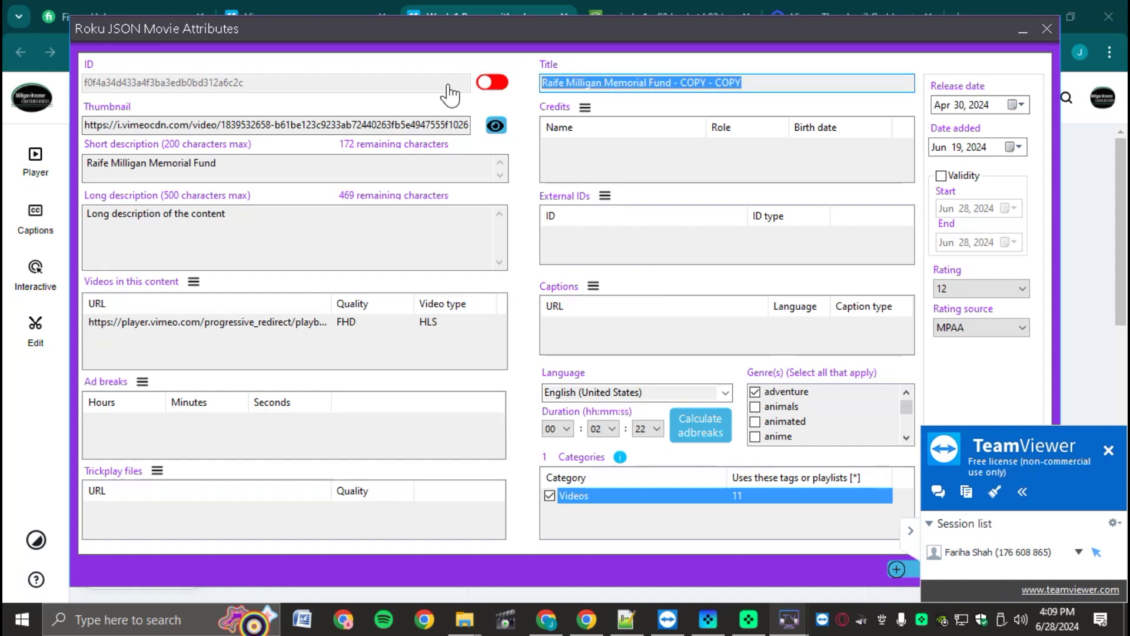
pyautogui.hotkey('ctrl', 'v')
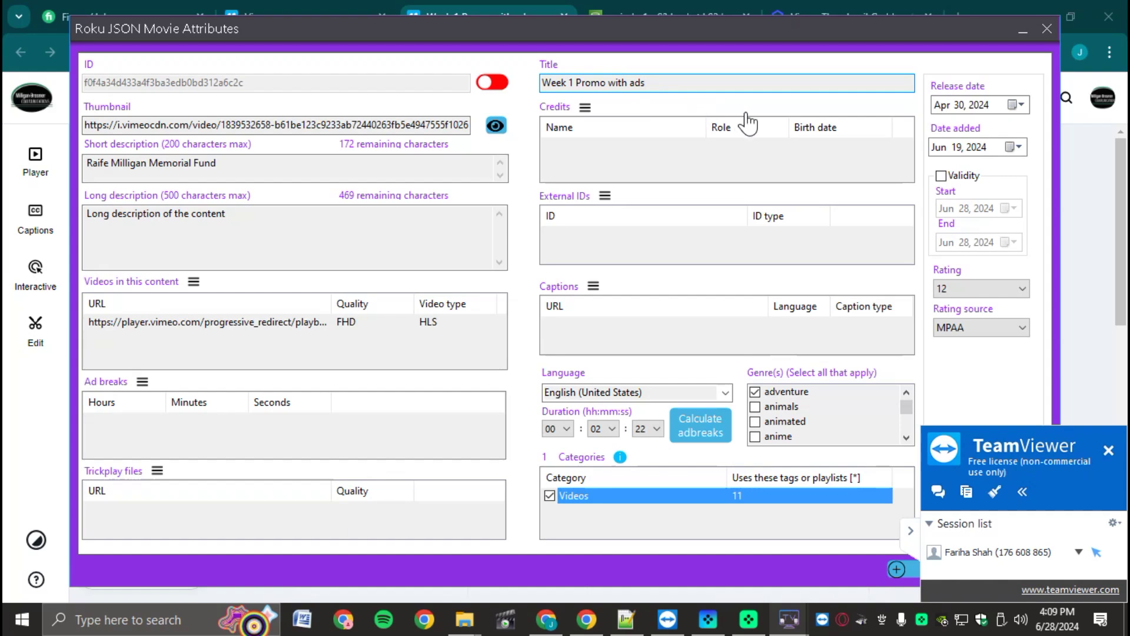
# Step: Return to the Vimeo video page, copy the video's share link and close the sharing dialog
pyautogui.click(1090, 204)
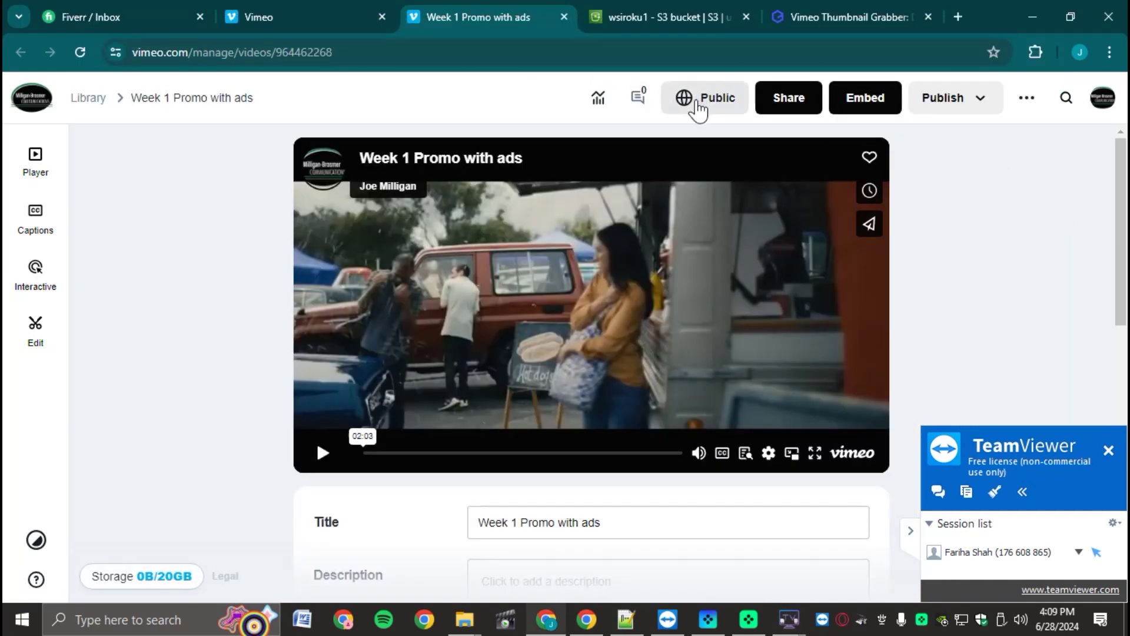
pyautogui.click(796, 100)
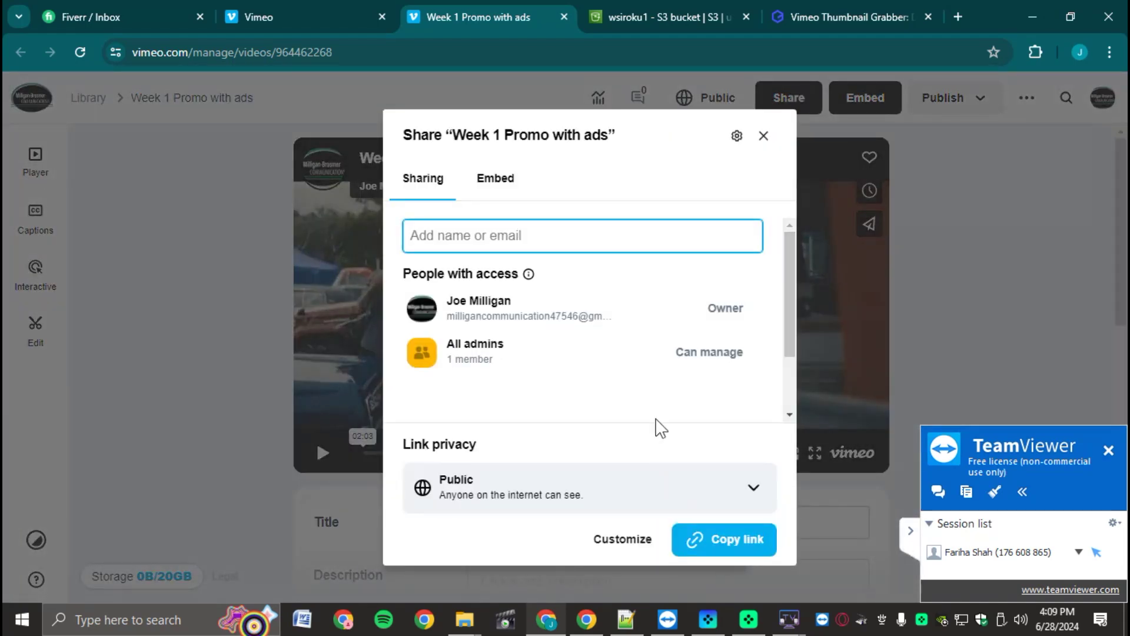
pyautogui.click(694, 542)
pyautogui.click(763, 137)
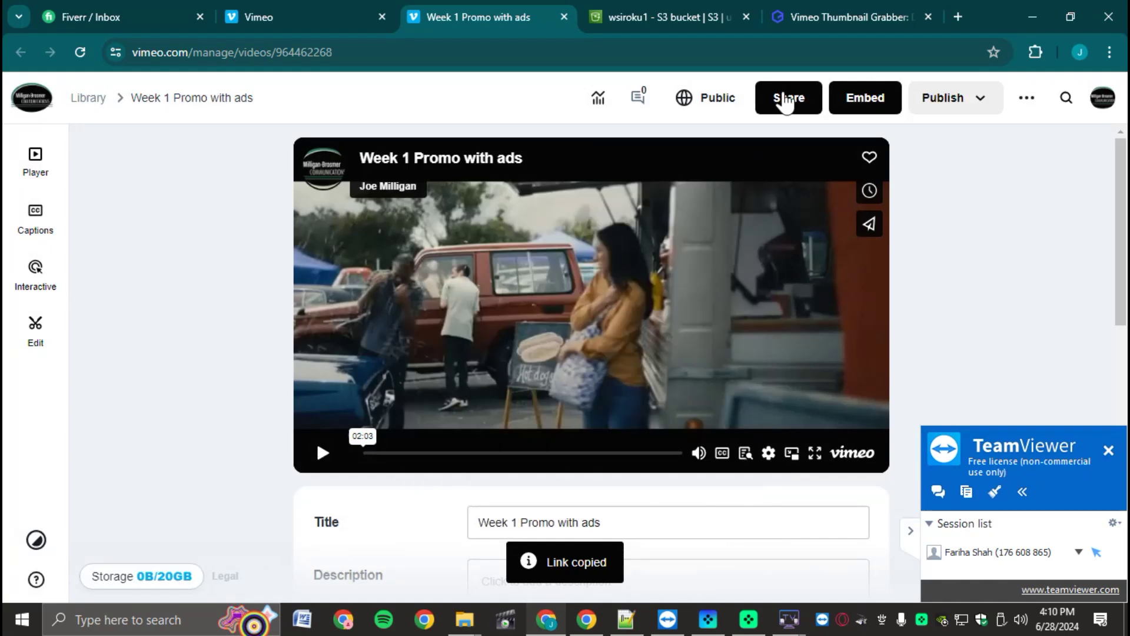
# Step: Paste the link into the Vimeo Thumbnail Grabber and copy the URL of the X-Large 1920x1080 thumbnail
pyautogui.click(800, 20)
pyautogui.click(563, 328)
pyautogui.hotkey('ctrl', 'v')
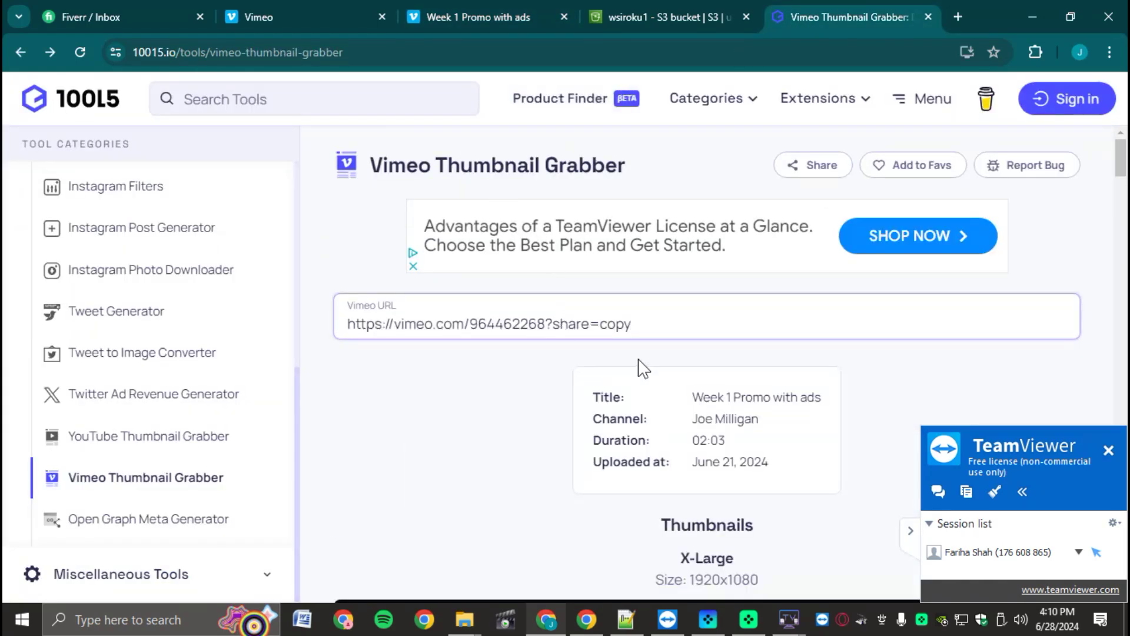
pyautogui.scroll(-5, 642, 334)
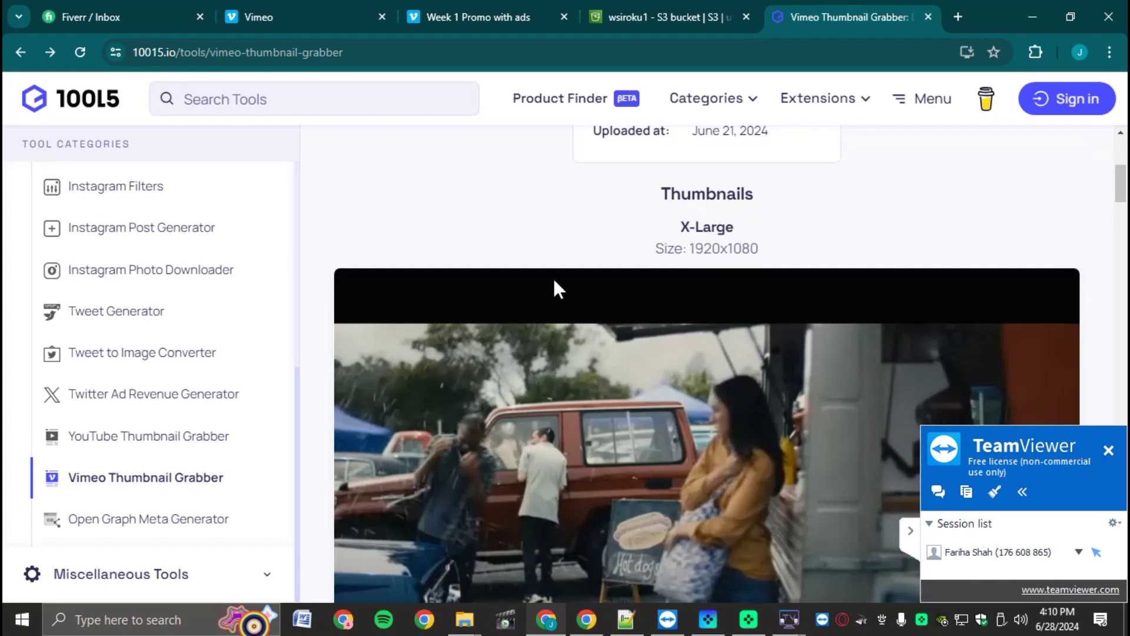
pyautogui.scroll(-4, 556, 288)
pyautogui.click(647, 478)
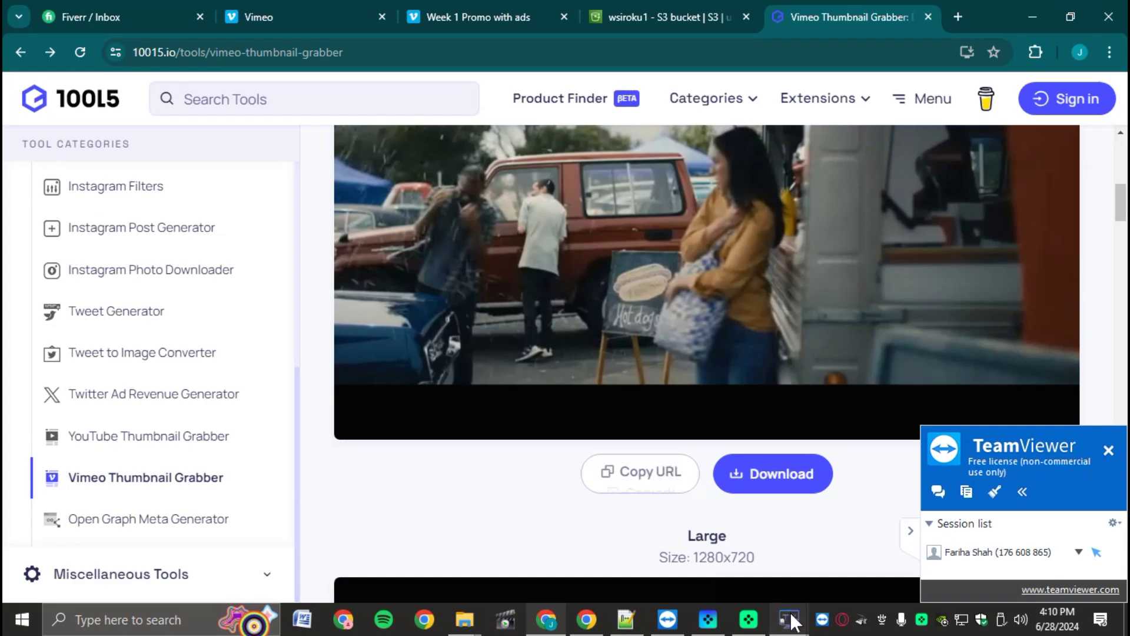
# Step: Return to the movie attributes and replace the thumbnail address with the copied 1920x1080 thumbnail URL
pyautogui.moveTo(791, 615)
pyautogui.click(910, 560)
pyautogui.click(440, 125)
pyautogui.hotkey('ctrl', 'a')
pyautogui.hotkey('ctrl', 'v')
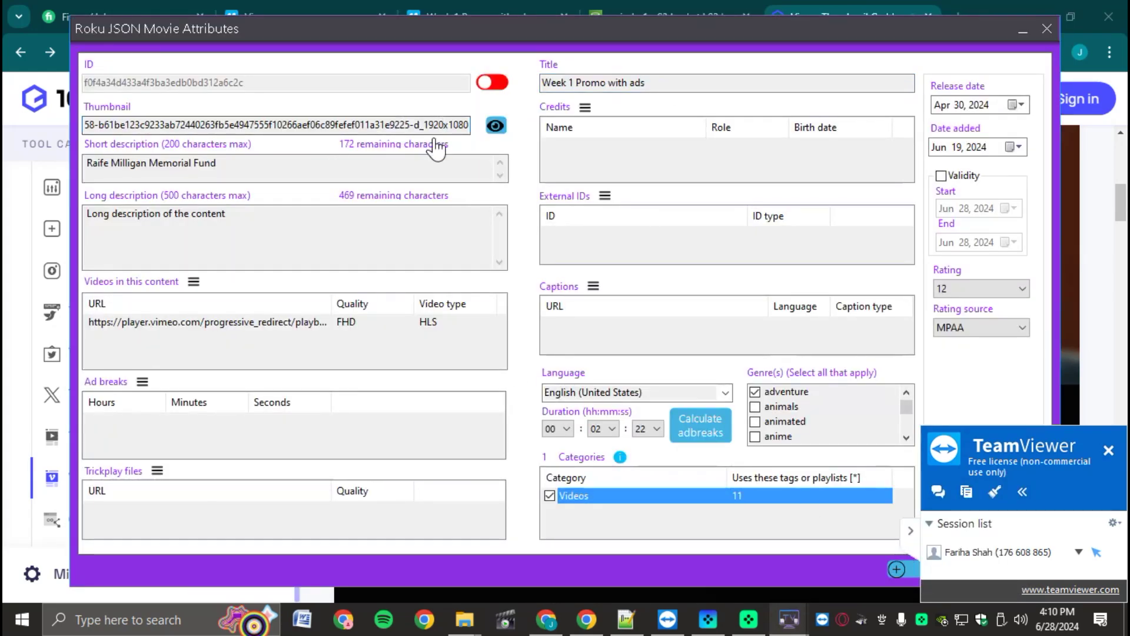
pyautogui.hotkey('ctrl', 'a')
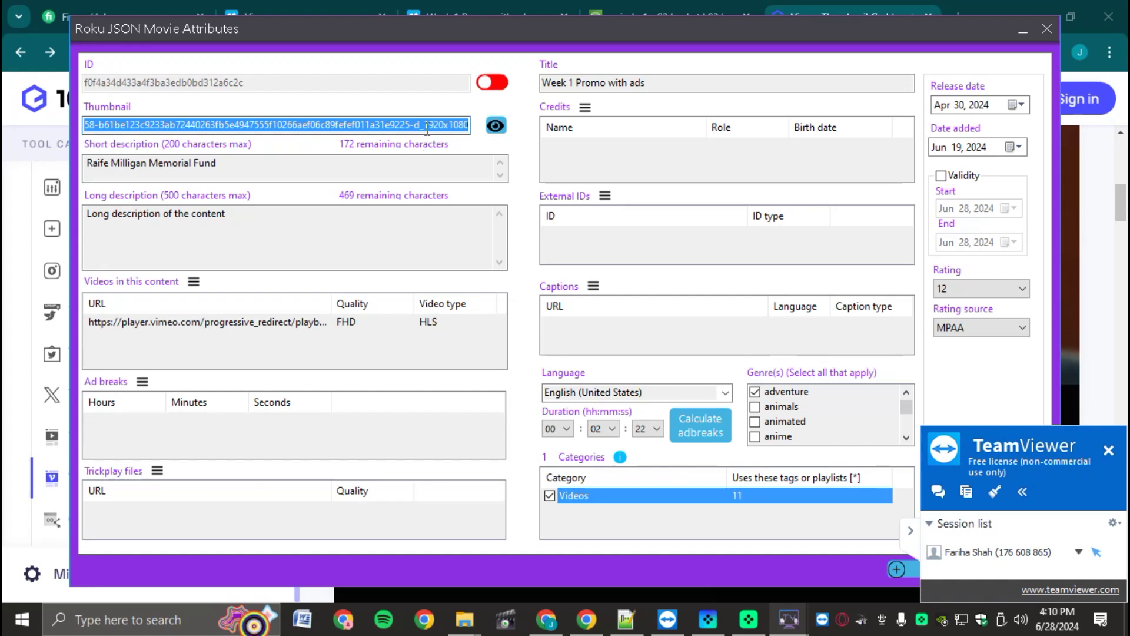
pyautogui.rightClick(427, 123)
pyautogui.click(466, 192)
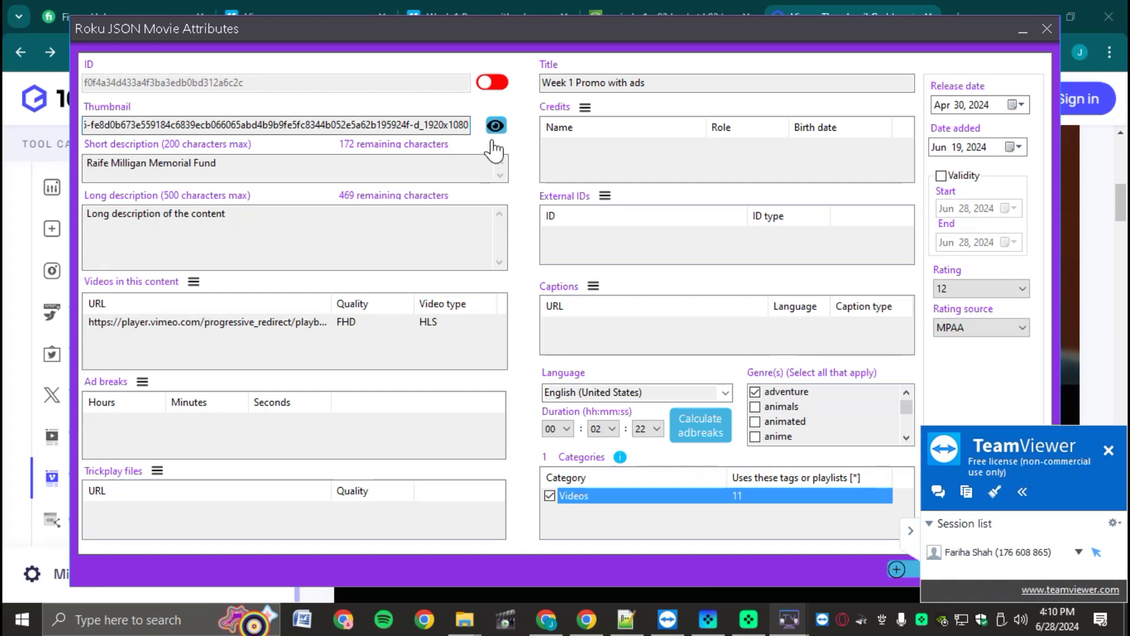
# Step: Copy the movie title and replace the short description with it, "Week 1 Promo with ads"
pyautogui.click(662, 80)
pyautogui.moveTo(662, 80); pyautogui.dragTo(465, 91)
pyautogui.moveTo(239, 164); pyautogui.dragTo(10, 165)
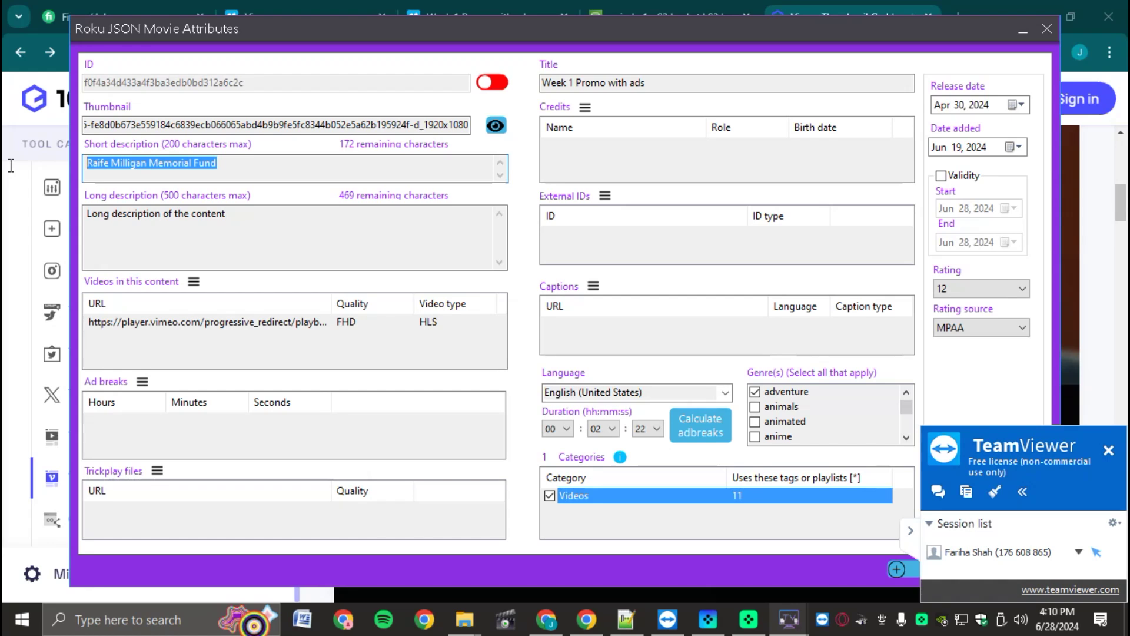
pyautogui.click(238, 171)
pyautogui.hotkey('ctrl', 'a')
pyautogui.write('need to ')
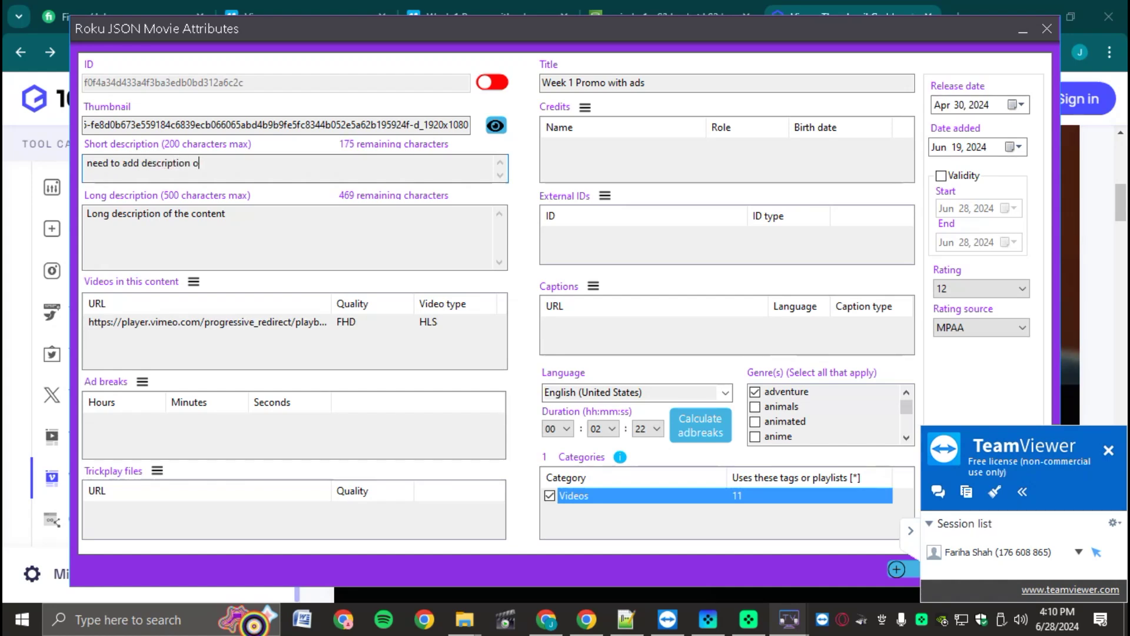
pyautogui.write('add description or title')
pyautogui.hotkey('ctrl', 'a')
pyautogui.hotkey('ctrl', 'v')
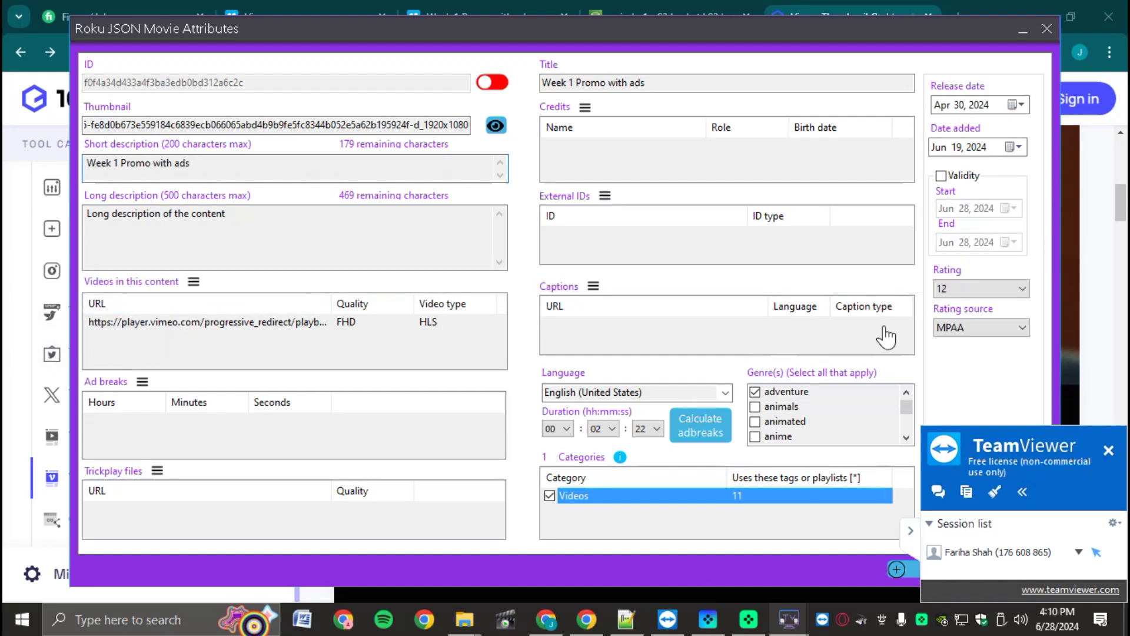
# Step: Return to the Vimeo page of Week 1 Promo with ads and copy its HD 1080p mp4 video file link
pyautogui.click(1101, 241)
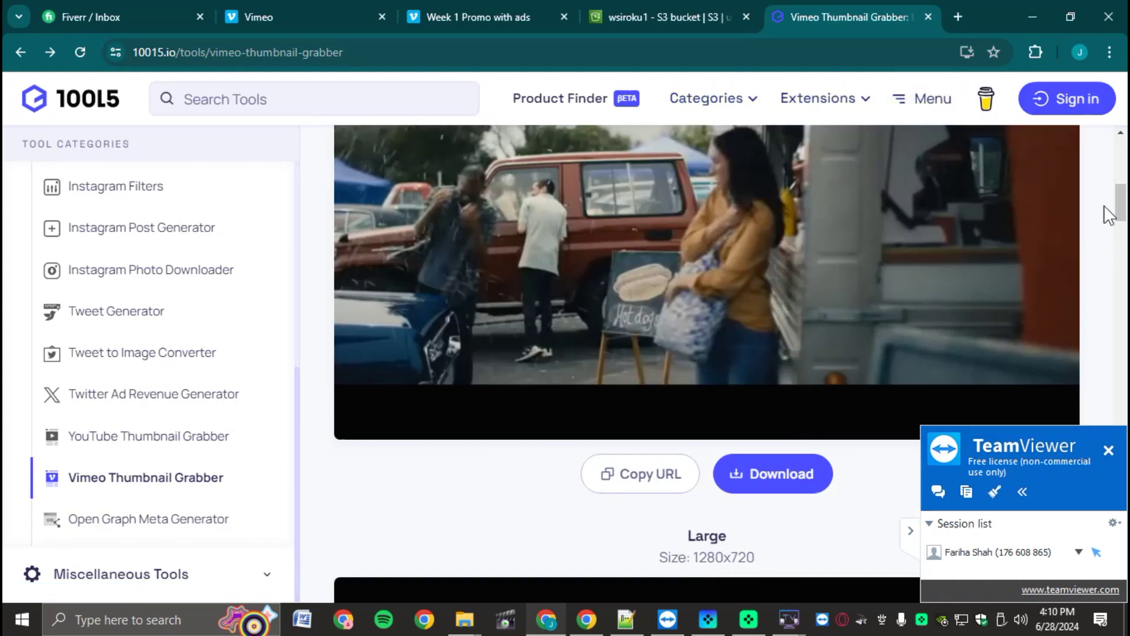
pyautogui.scroll(3, 1110, 215)
pyautogui.scroll(5, 1120, 197)
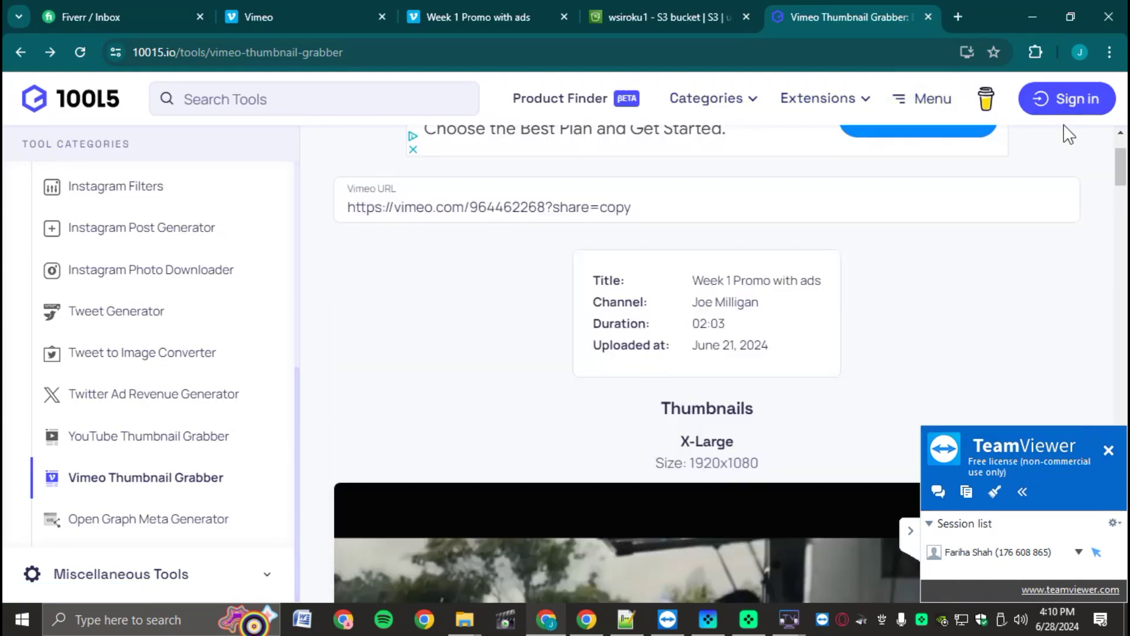
pyautogui.click(491, 18)
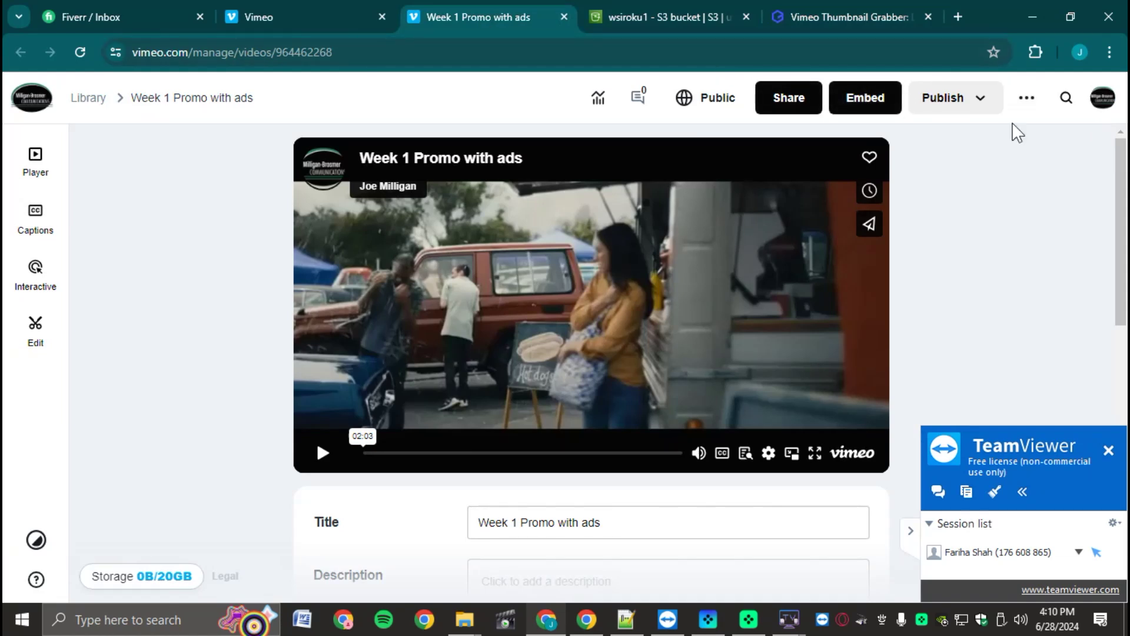
pyautogui.click(1026, 99)
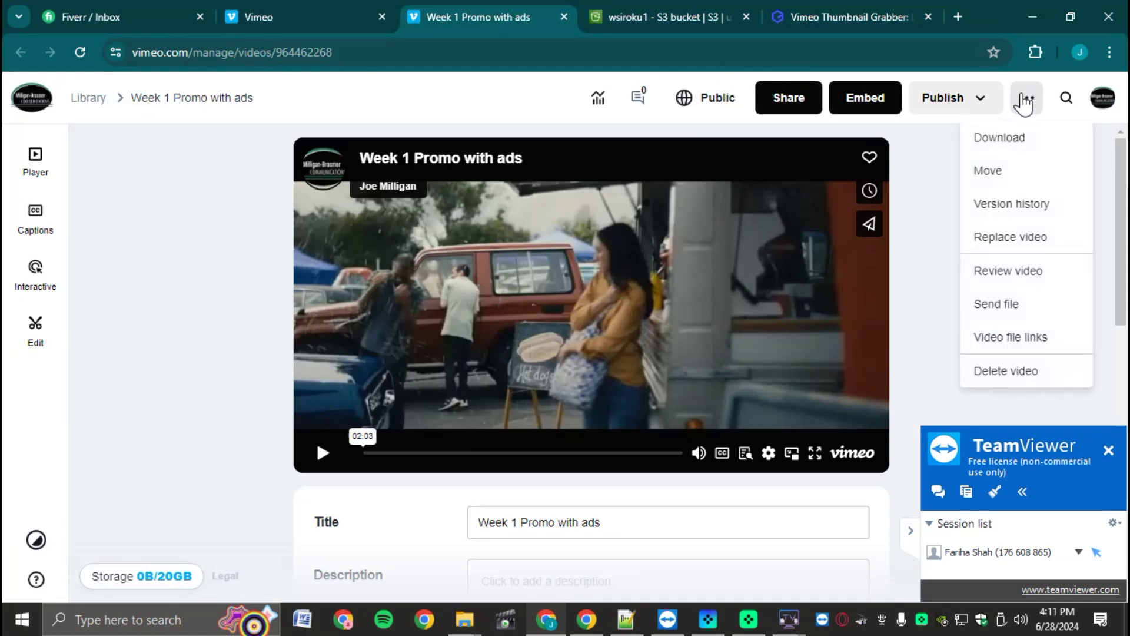
pyautogui.click(1024, 338)
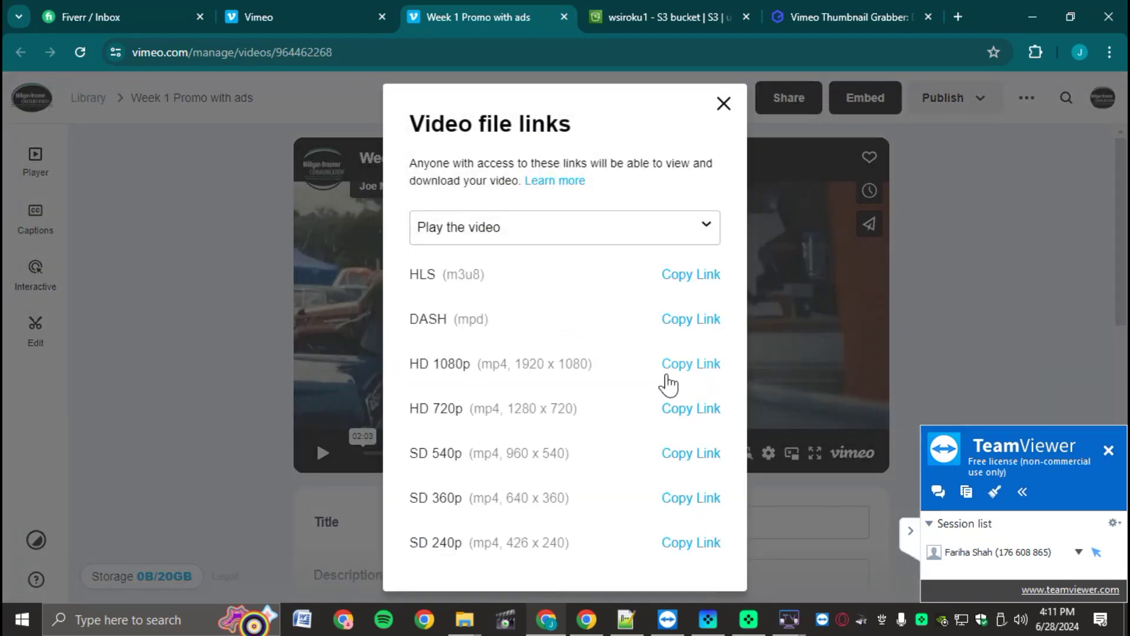
pyautogui.click(706, 368)
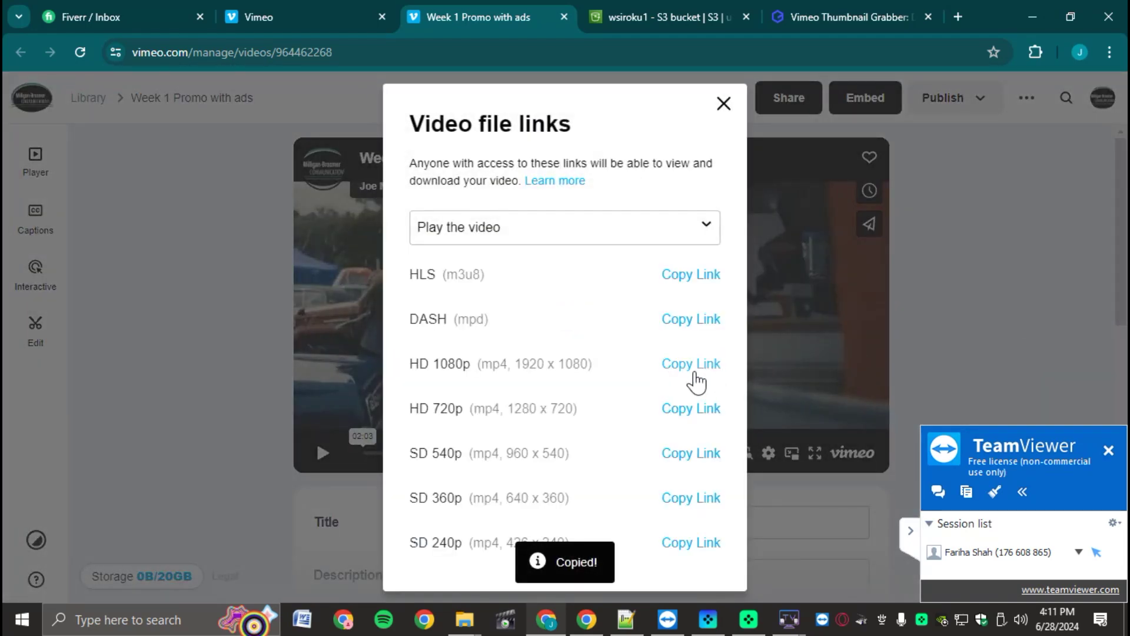
# Step: Switch back to the Roku movie attributes and delete the existing HLS entry from the content's video list
pyautogui.moveTo(788, 619)
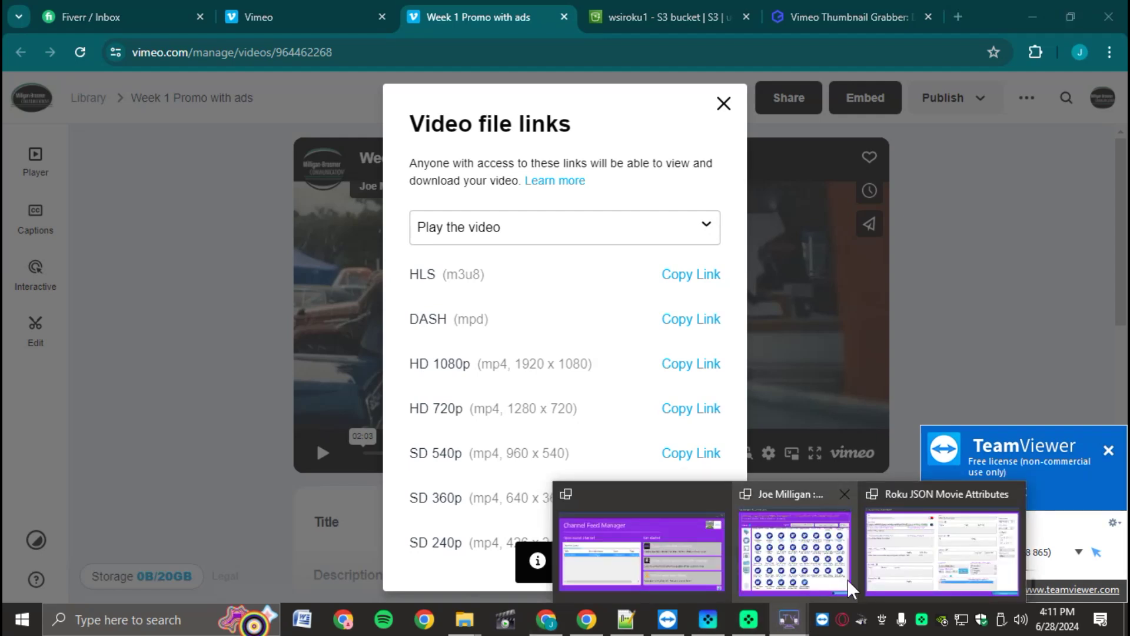
pyautogui.click(933, 570)
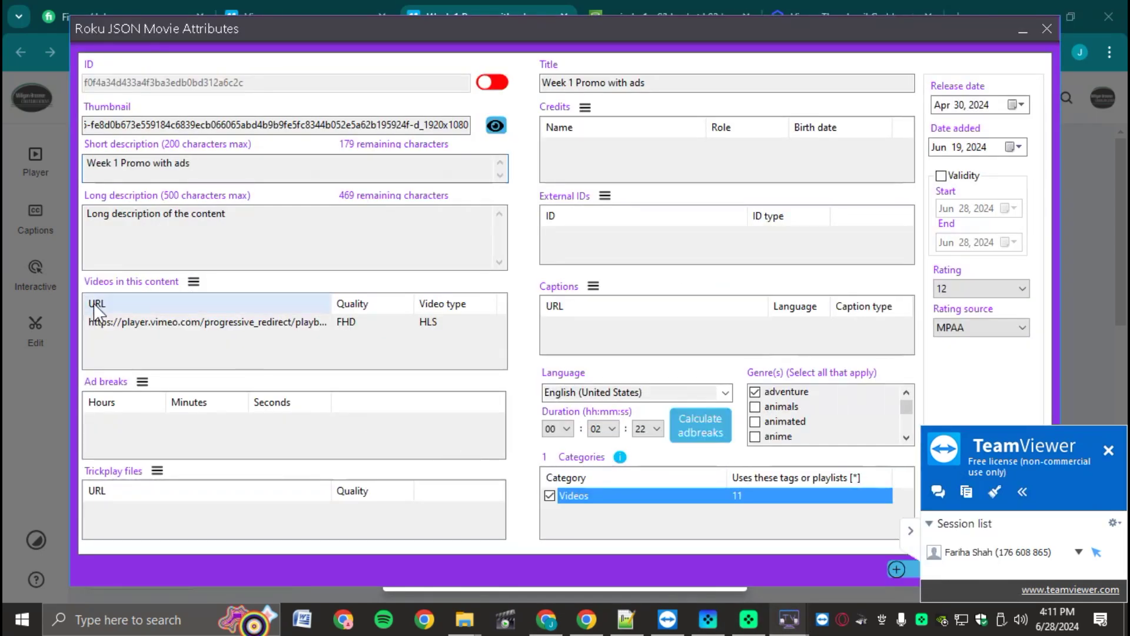
pyautogui.rightClick(134, 330)
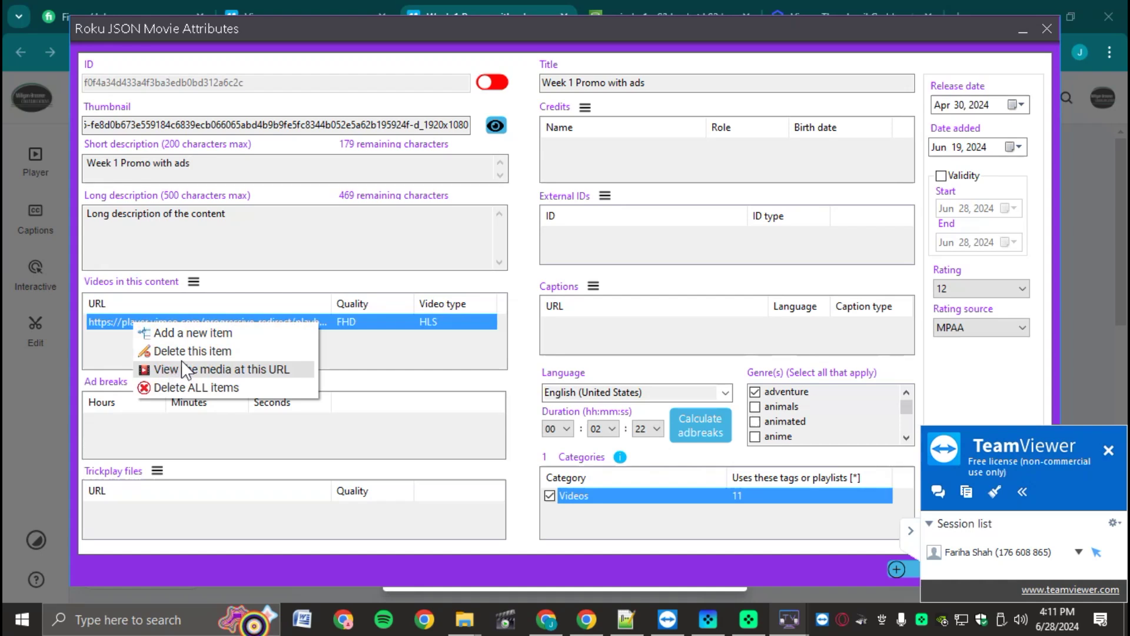
pyautogui.click(188, 351)
# Step: Add a new video entry to the content and replace its placeholder URL with the copied Vimeo file link
pyautogui.rightClick(157, 322)
pyautogui.click(194, 331)
pyautogui.click(159, 321)
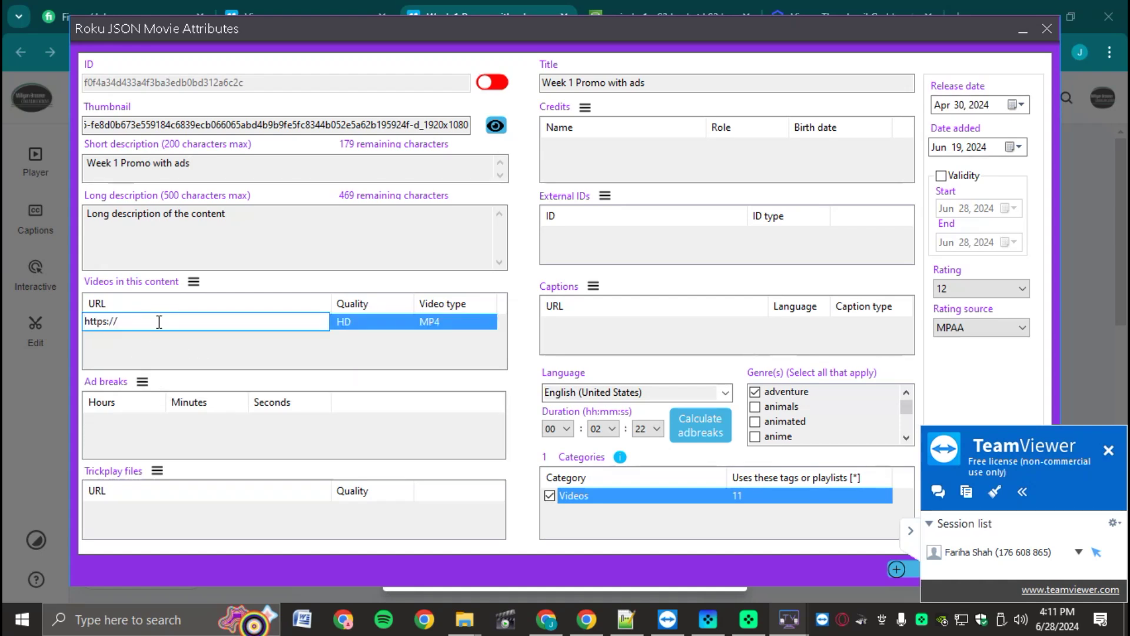
pyautogui.hotkey('ctrl', 'a')
pyautogui.rightClick(161, 330)
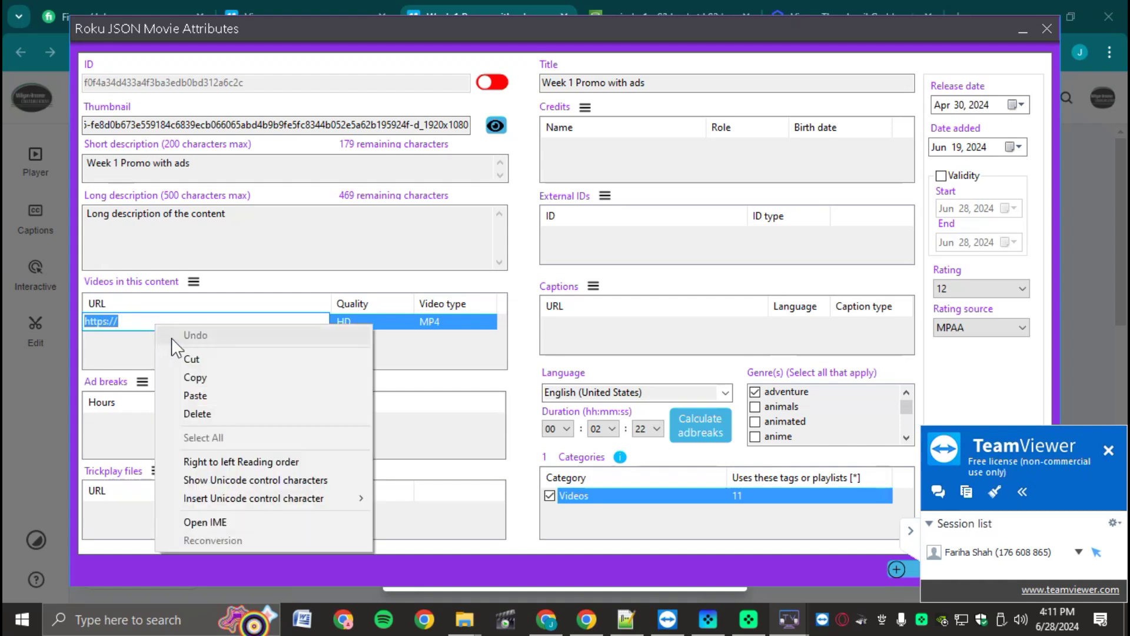
pyautogui.click(203, 391)
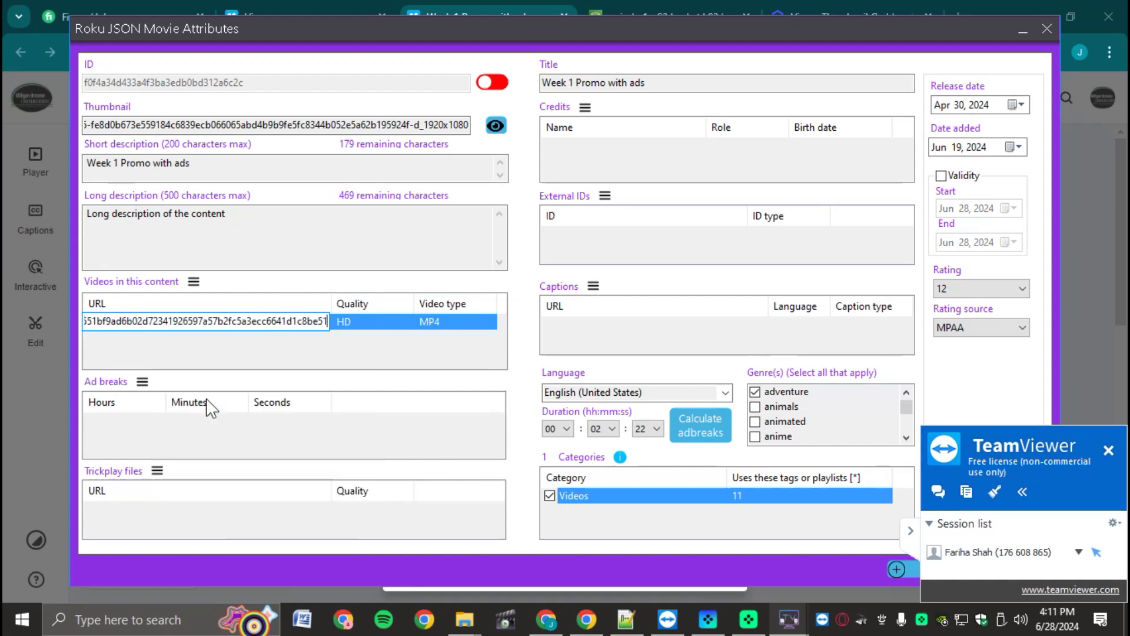
pyautogui.click(283, 362)
# Step: Set the new MP4 video entry's quality to FHD
pyautogui.click(363, 327)
pyautogui.click(360, 327)
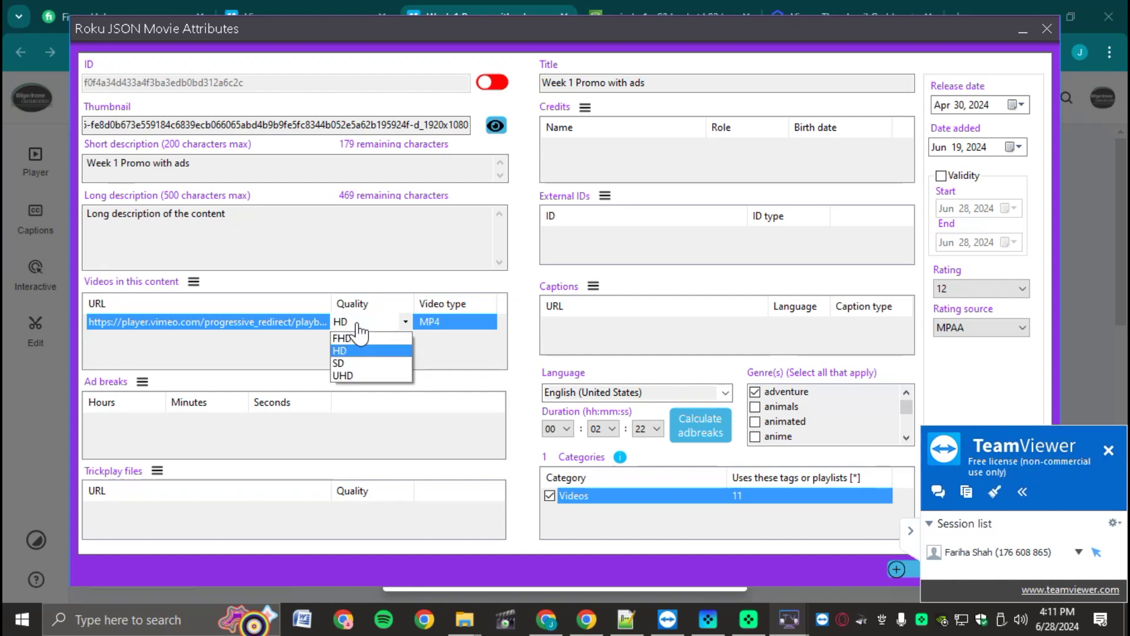
pyautogui.click(368, 340)
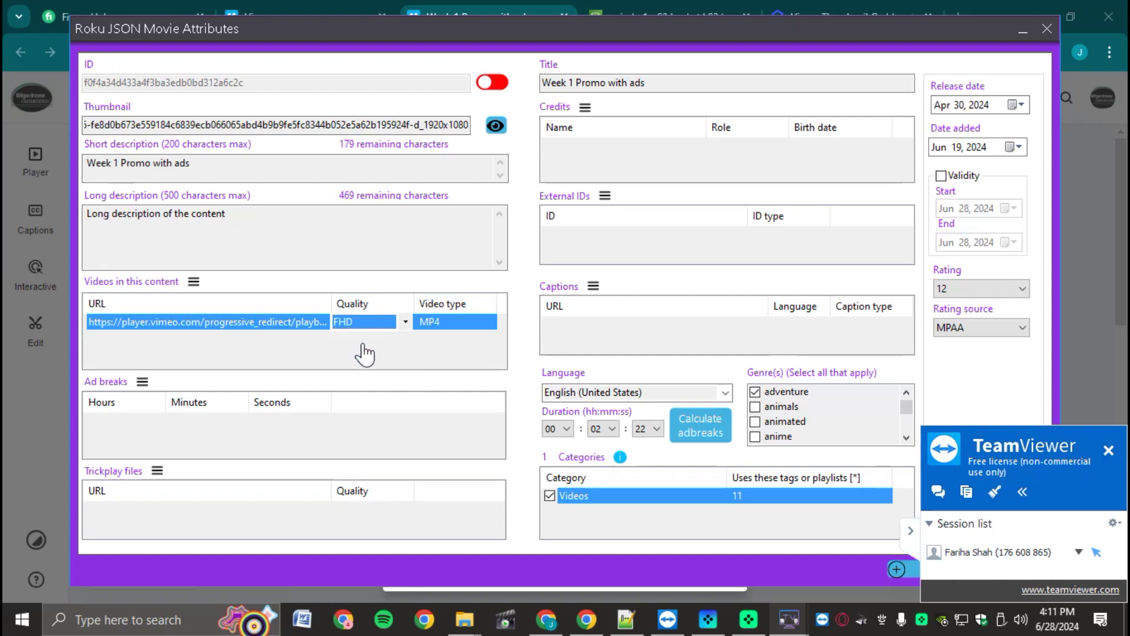
pyautogui.click(461, 365)
# Step: Check the video's length on the Vimeo page, set the movie duration to 00:02:03 and update the content
pyautogui.click(1061, 320)
pyautogui.click(1082, 303)
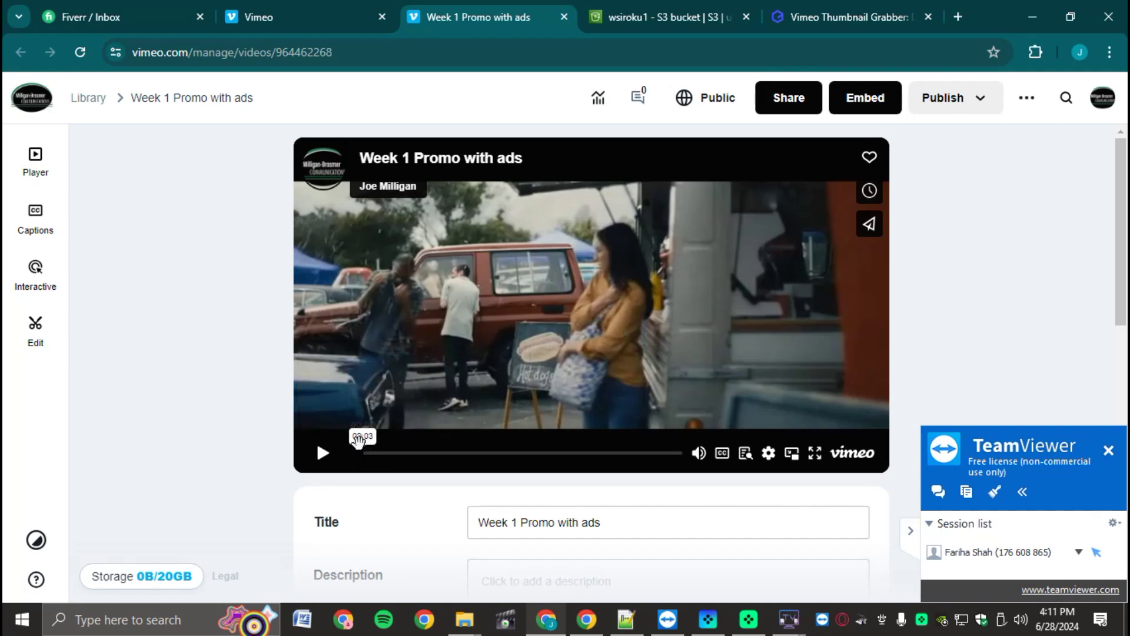
pyautogui.moveTo(789, 619)
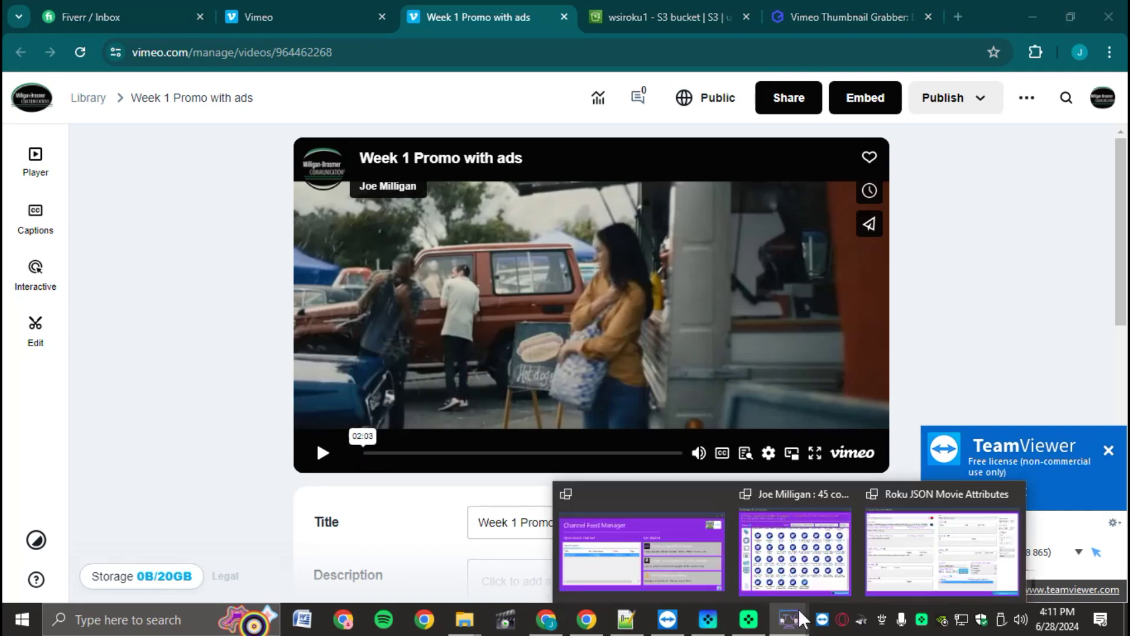
pyautogui.click(948, 562)
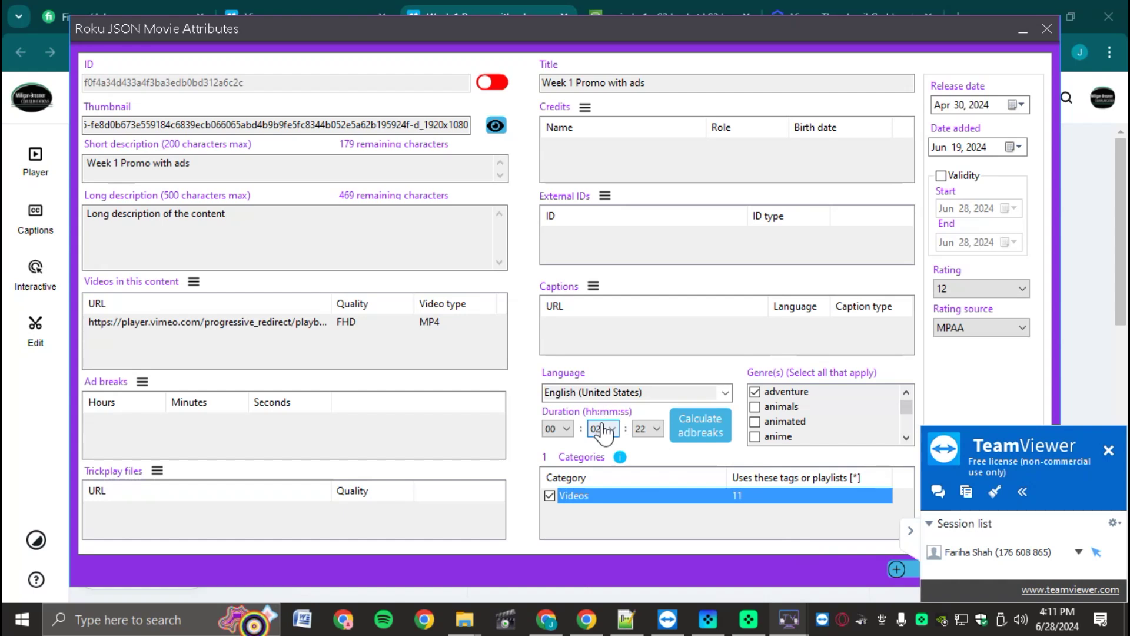
pyautogui.click(656, 428)
pyautogui.scroll(7, 647, 118)
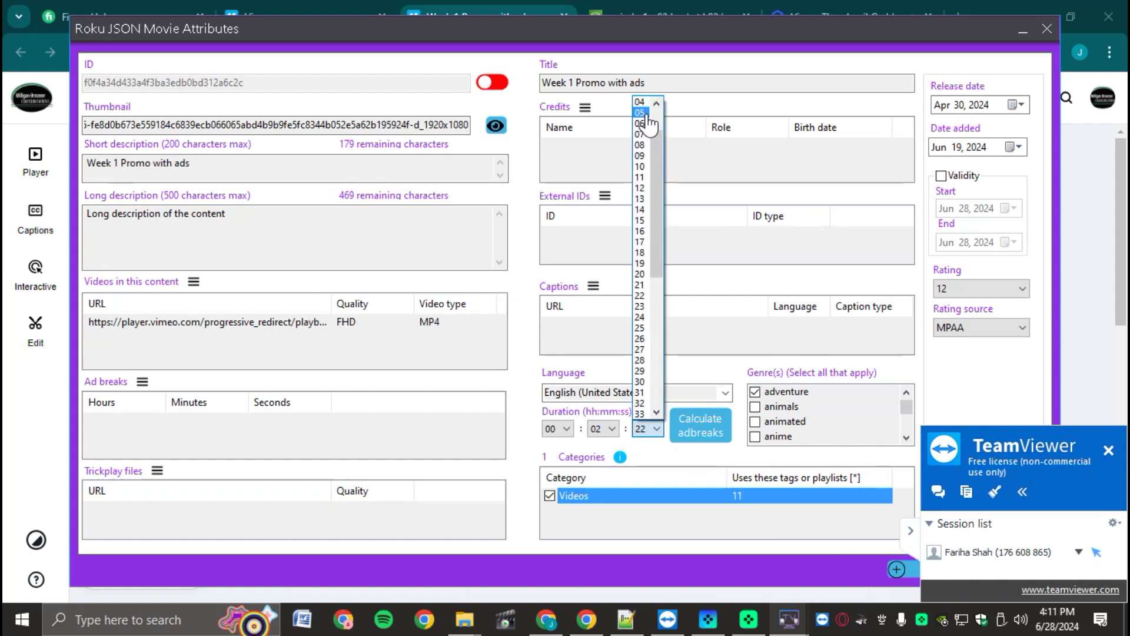
pyautogui.click(642, 134)
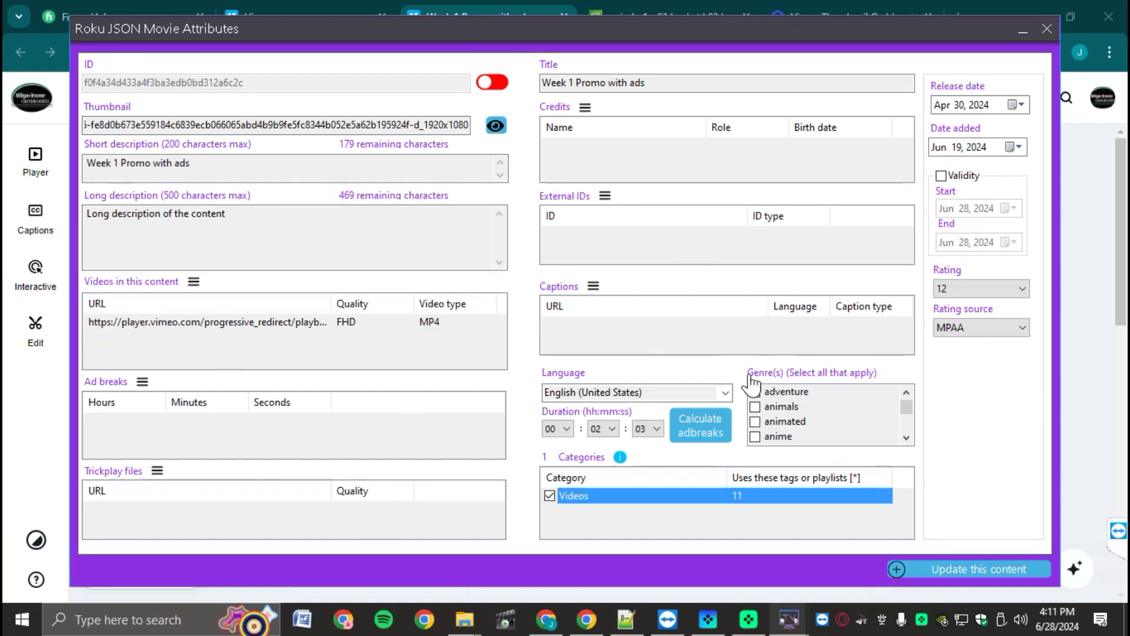
pyautogui.click(974, 571)
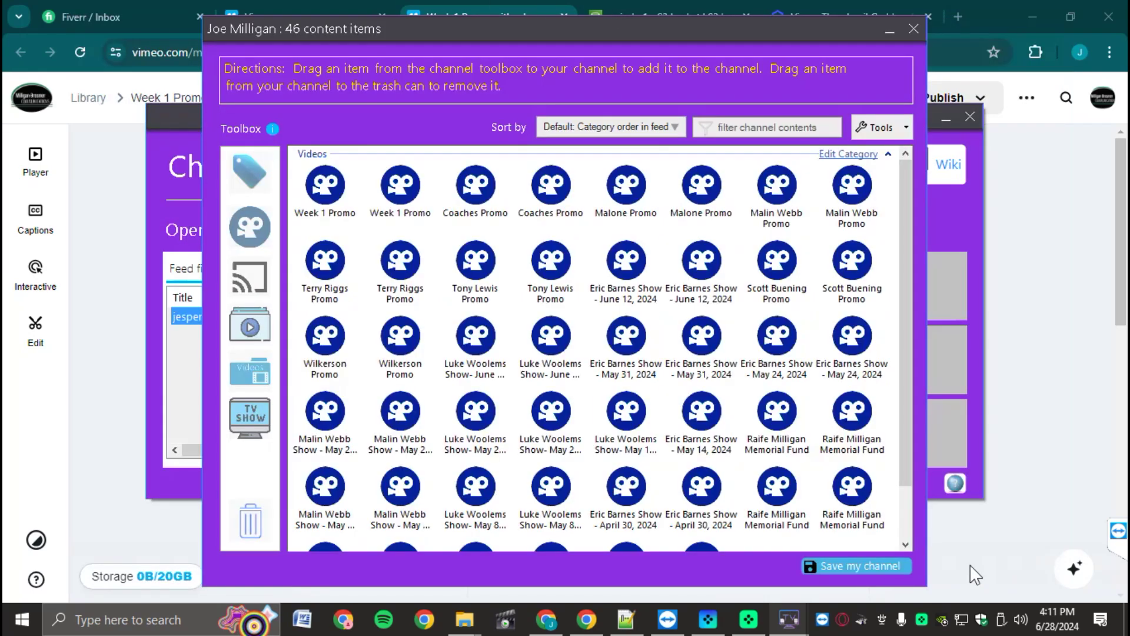
pyautogui.scroll(-2, 824, 492)
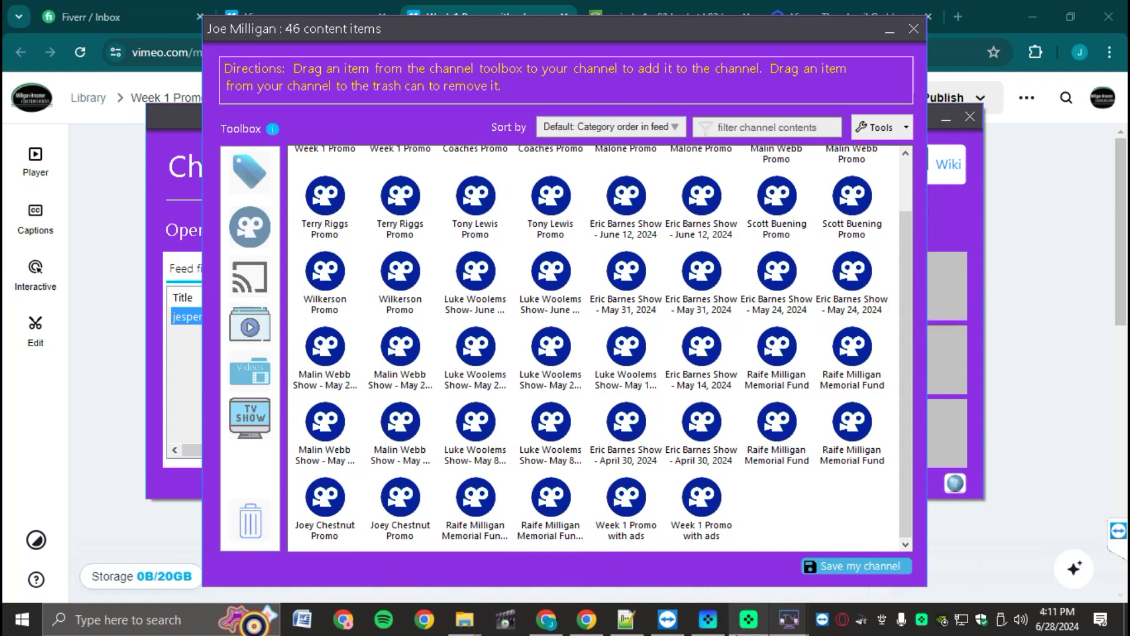
# Step: Add to the Notepad++ notes "Done" and "now we will replace the active feed file on aws to make the newly added video live on Roku channel"
pyautogui.click(633, 623)
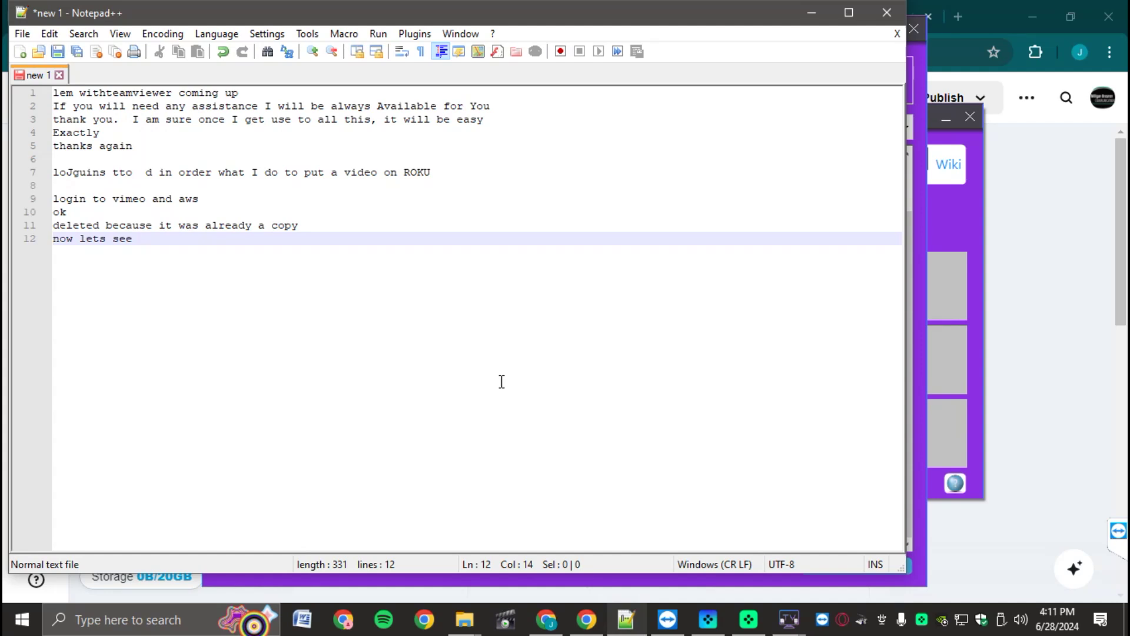
pyautogui.press('Return')
pyautogui.press('Return')
pyautogui.write('D')
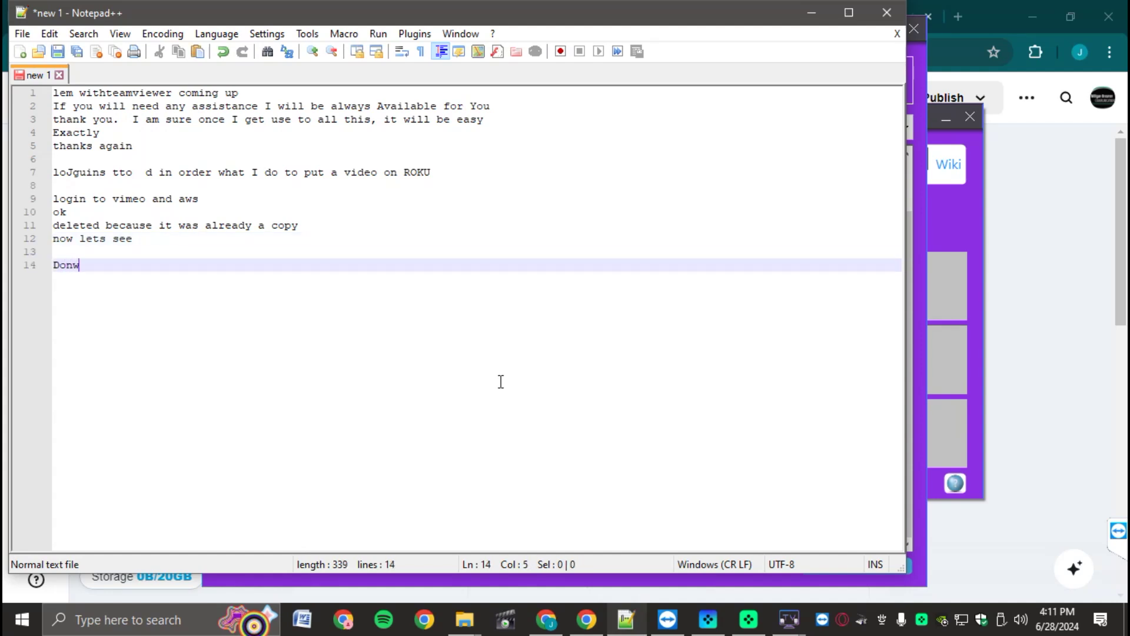
pyautogui.write('one')
pyautogui.press('Return')
pyautogui.write('now we')
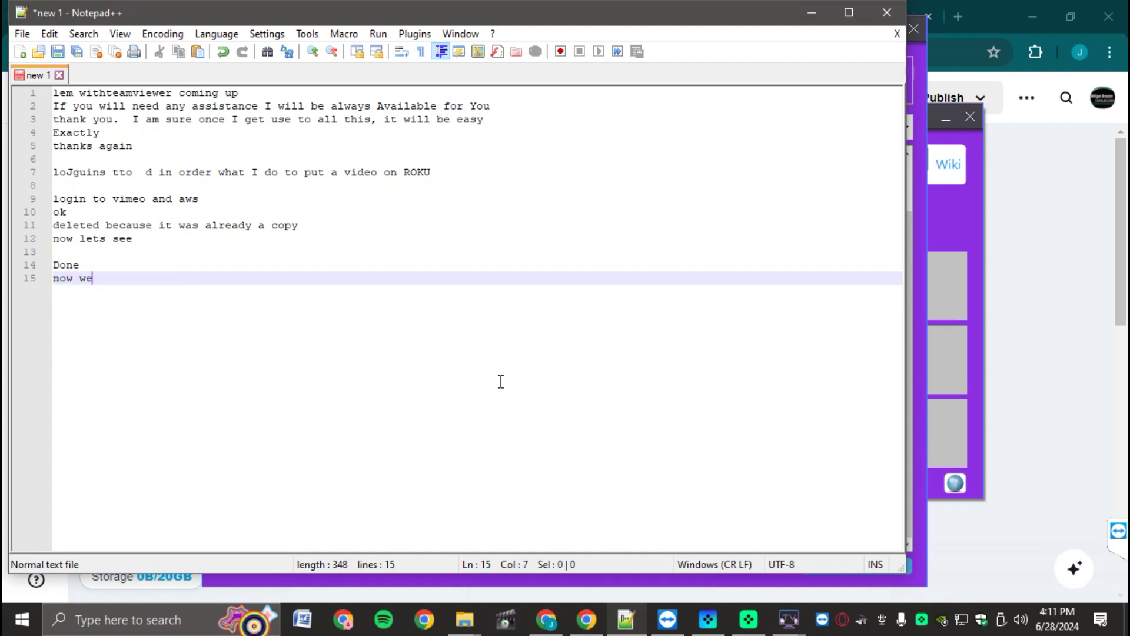
pyautogui.write(' will ')
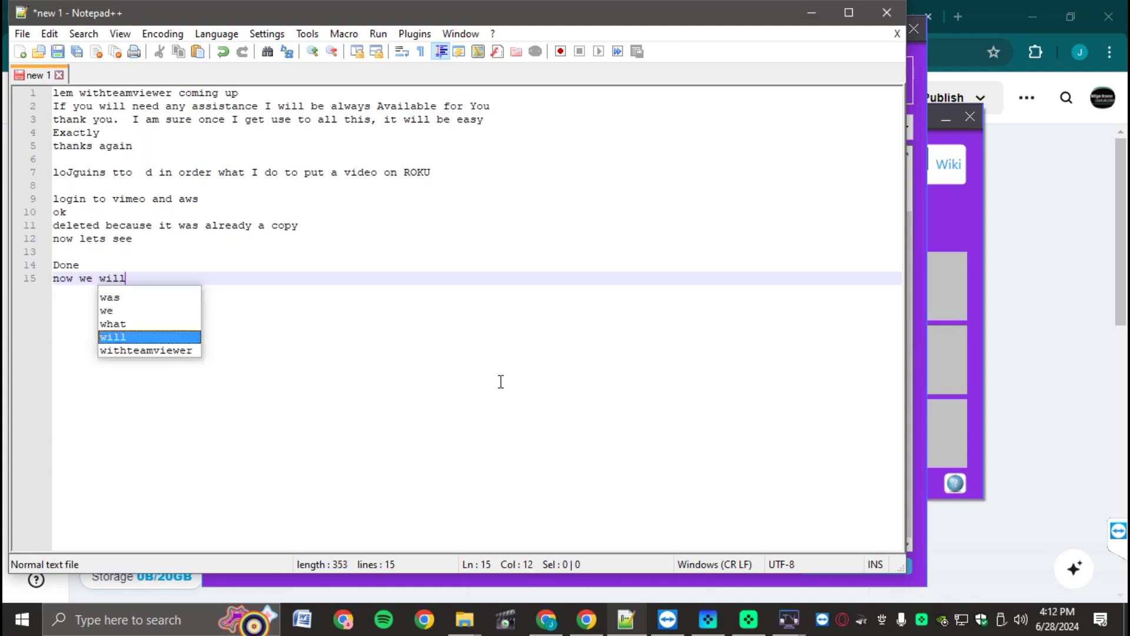
pyautogui.write('replace the active feed file on aw')
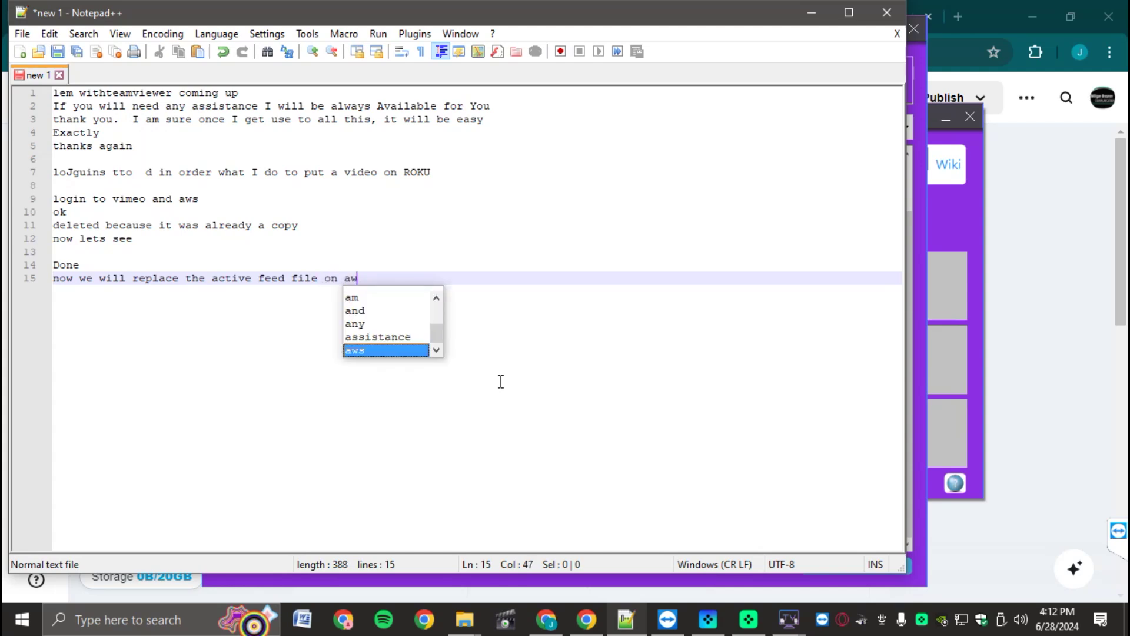
pyautogui.write('s to make the new')
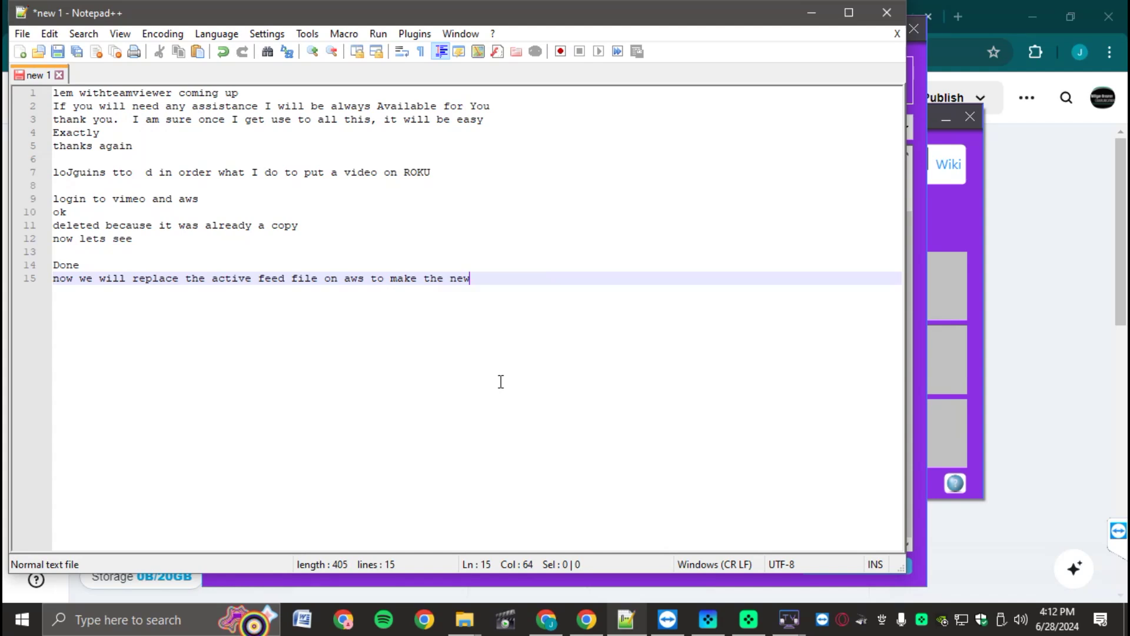
pyautogui.write('ly added video live on ')
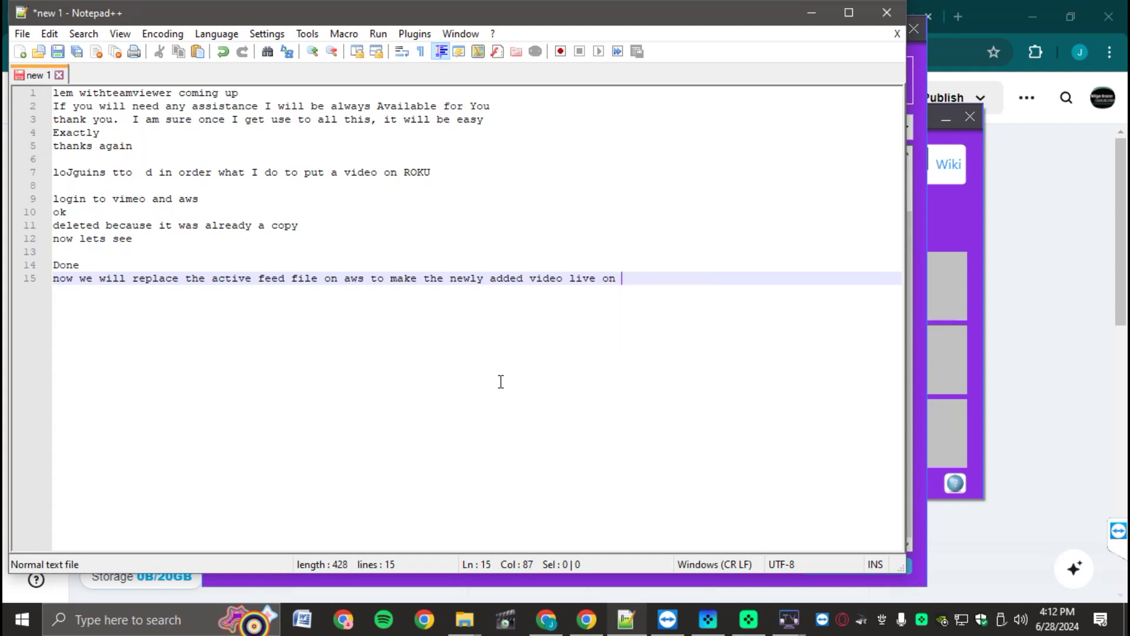
pyautogui.write('Roku channel')
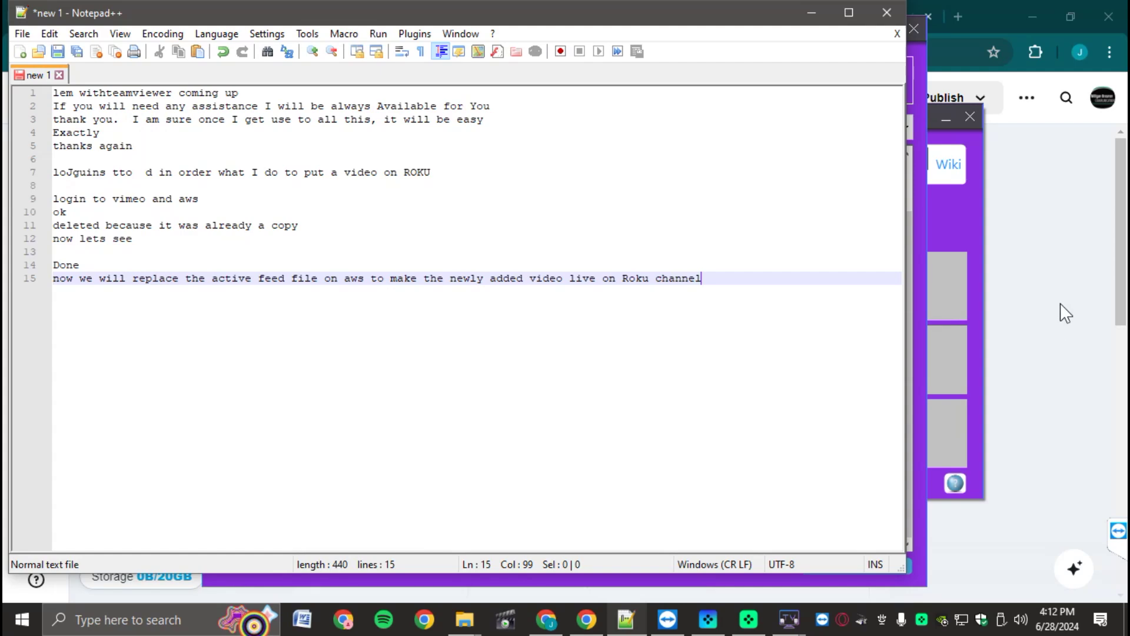
# Step: Return to the channel contents in Channel Feed Manager, save the channel's feed file and dismiss the confirmation
pyautogui.click(940, 206)
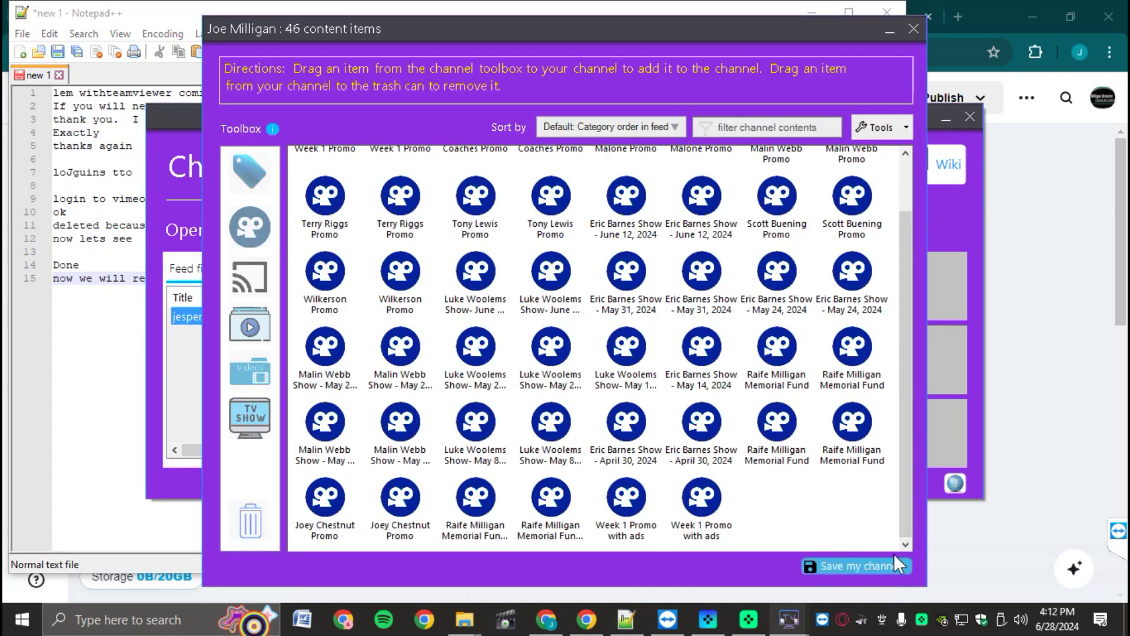
pyautogui.click(871, 564)
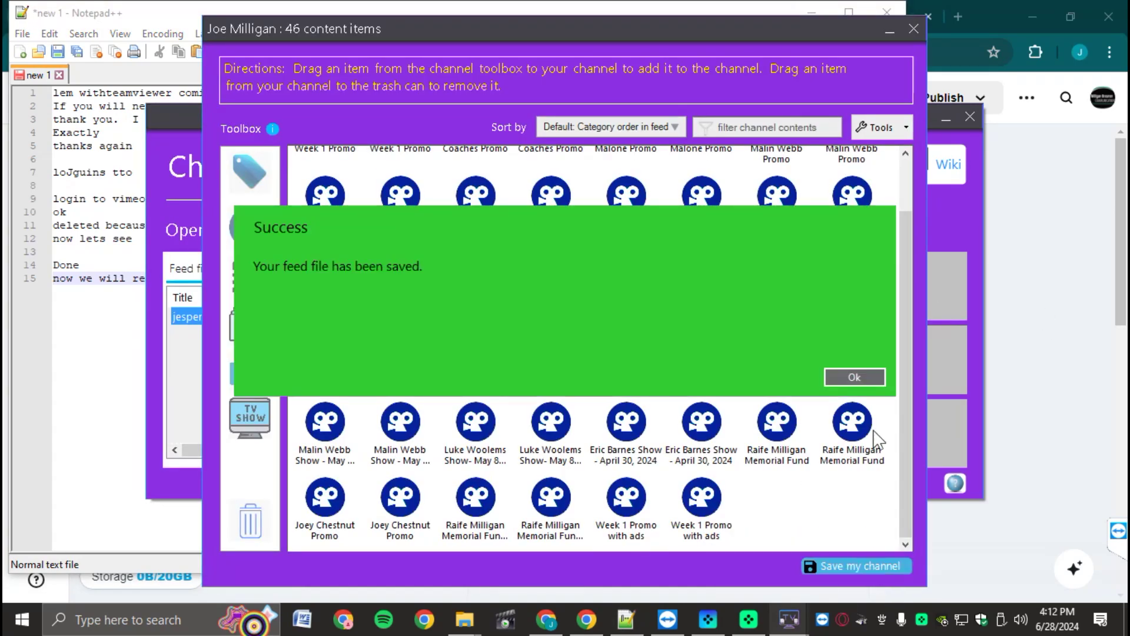
pyautogui.click(877, 380)
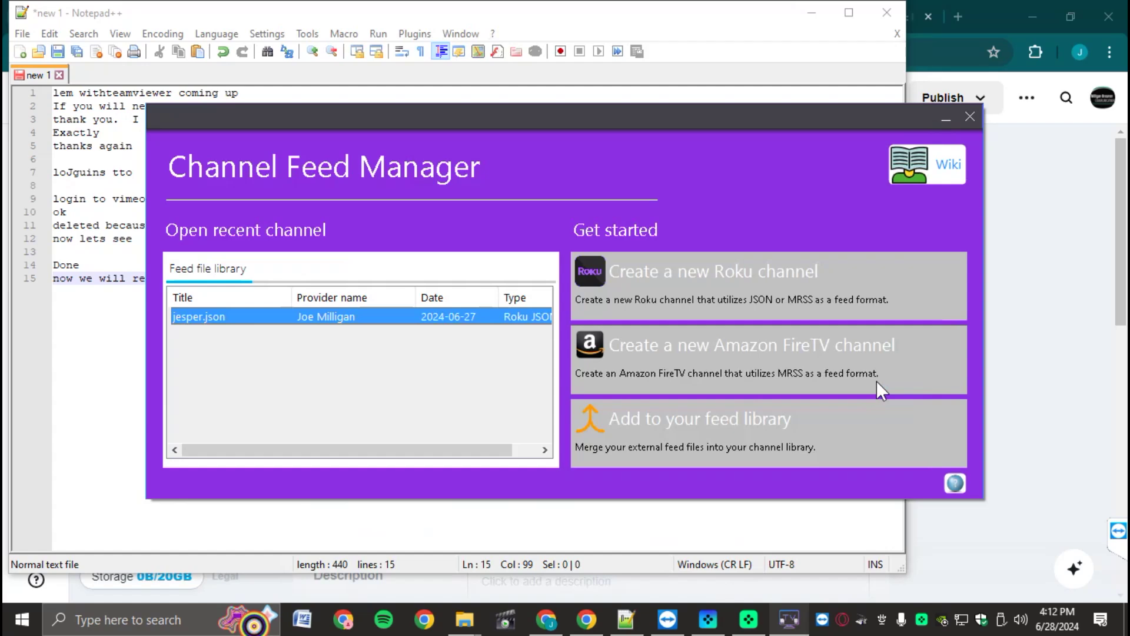
# Step: Switch to the wsiroku1 bucket in the AWS S3 console, permanently delete jesper.json and close the deletion status
pyautogui.click(1064, 297)
pyautogui.click(679, 18)
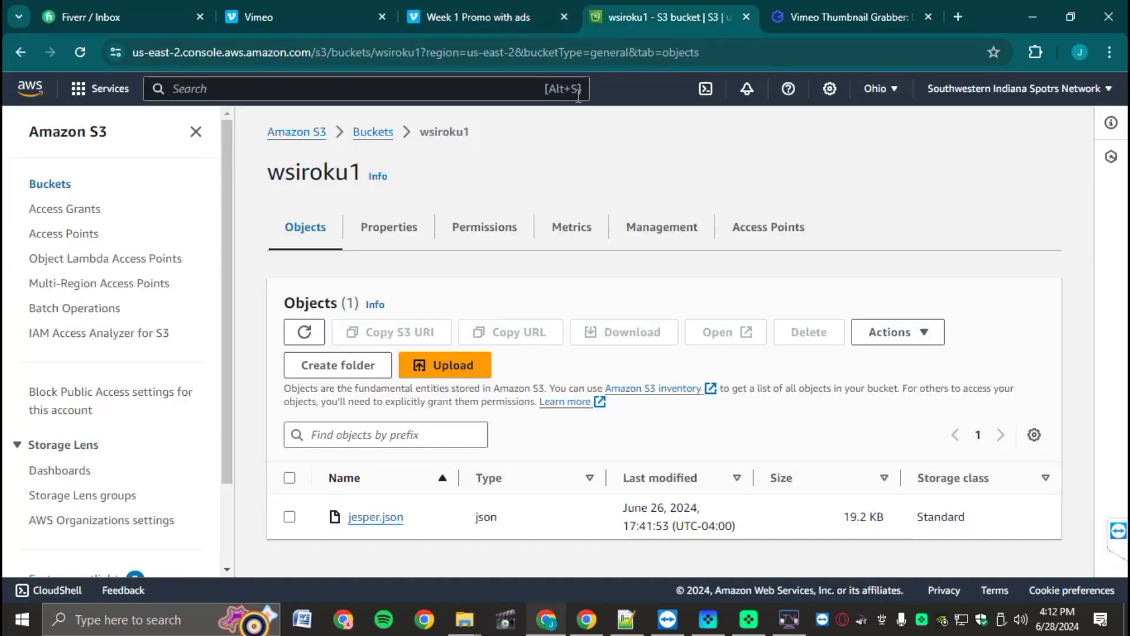
pyautogui.click(289, 517)
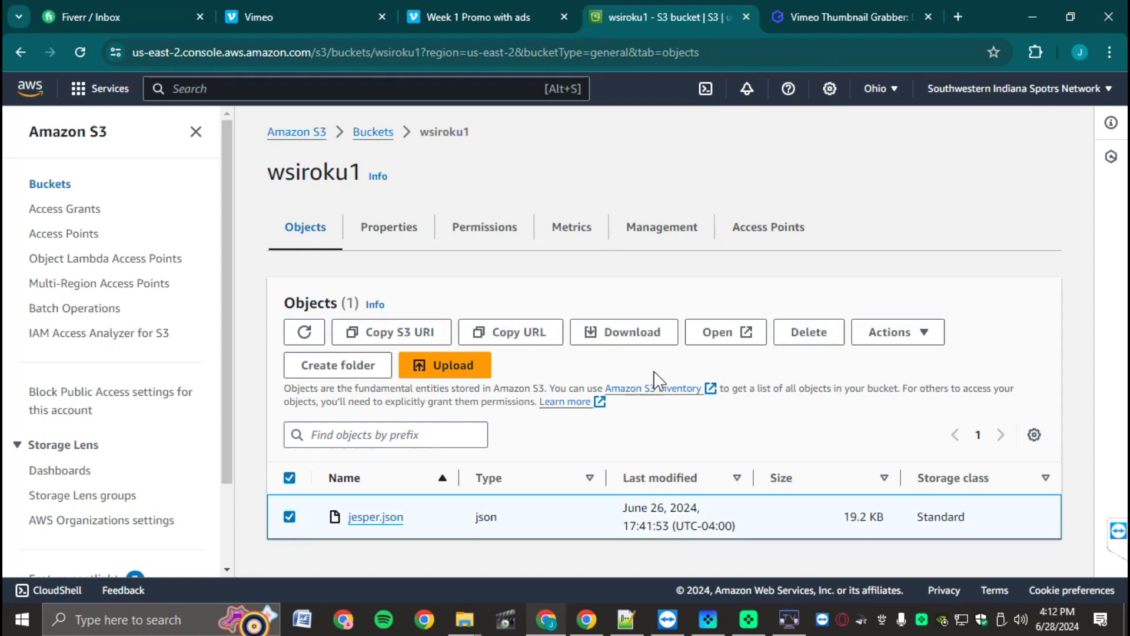
pyautogui.click(823, 339)
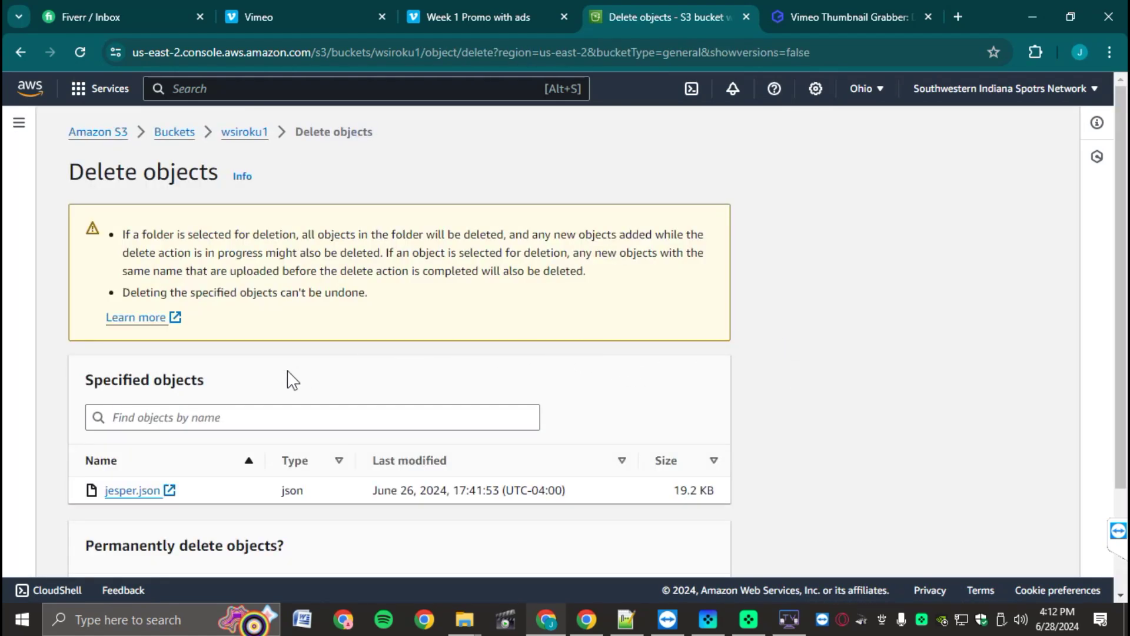
pyautogui.scroll(-2, 286, 402)
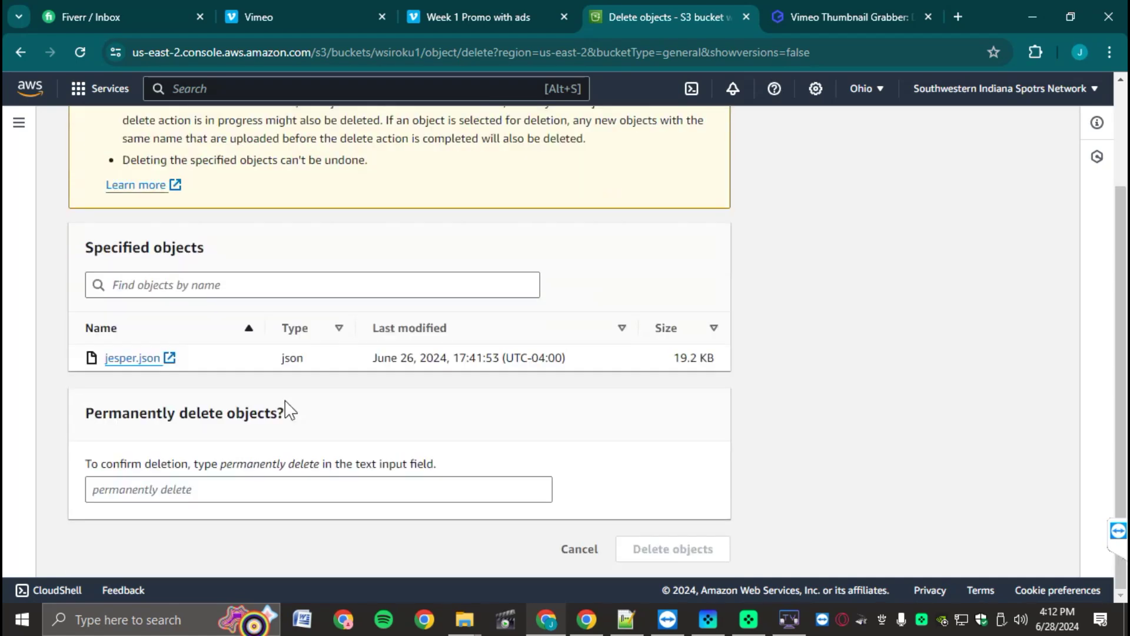
pyautogui.moveTo(220, 465); pyautogui.dragTo(302, 493)
pyautogui.click(686, 556)
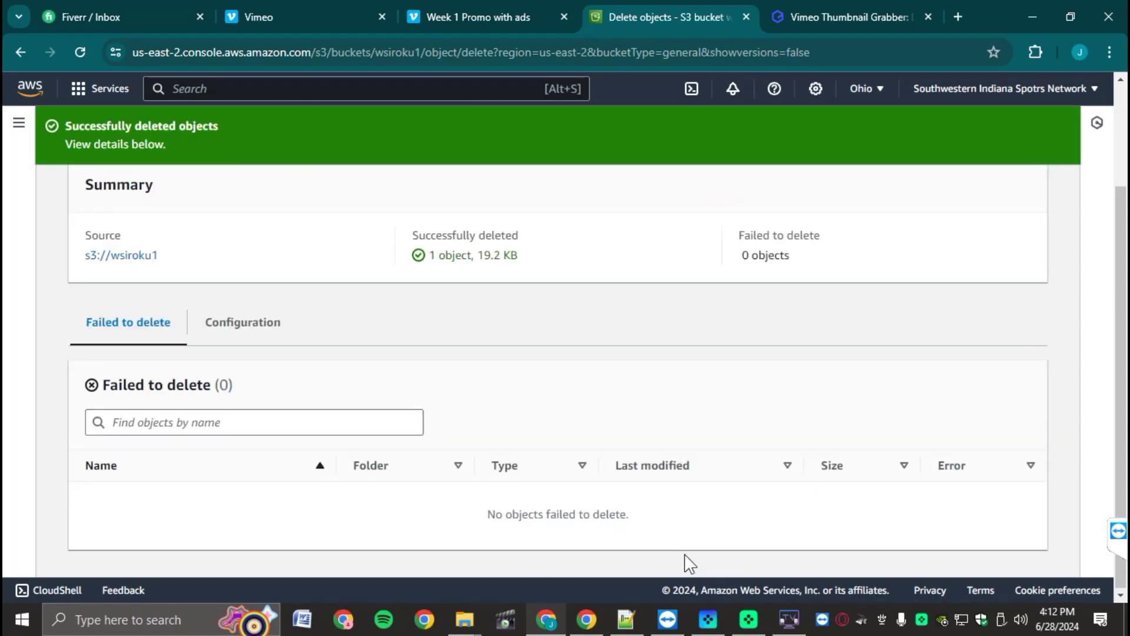
pyautogui.scroll(3, 1034, 249)
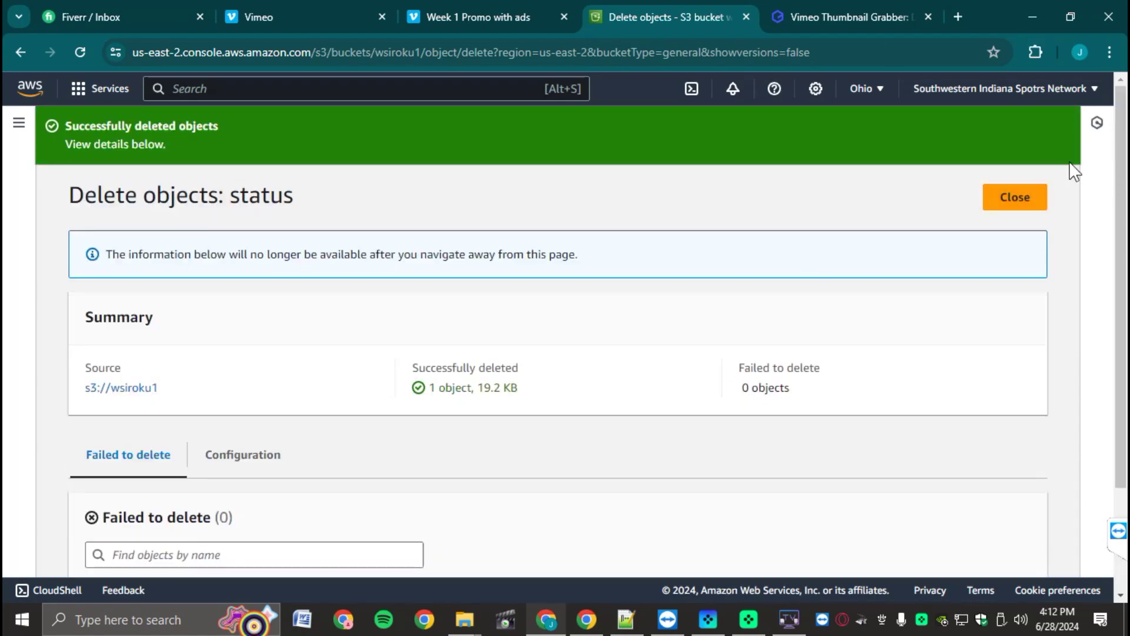
pyautogui.click(1023, 205)
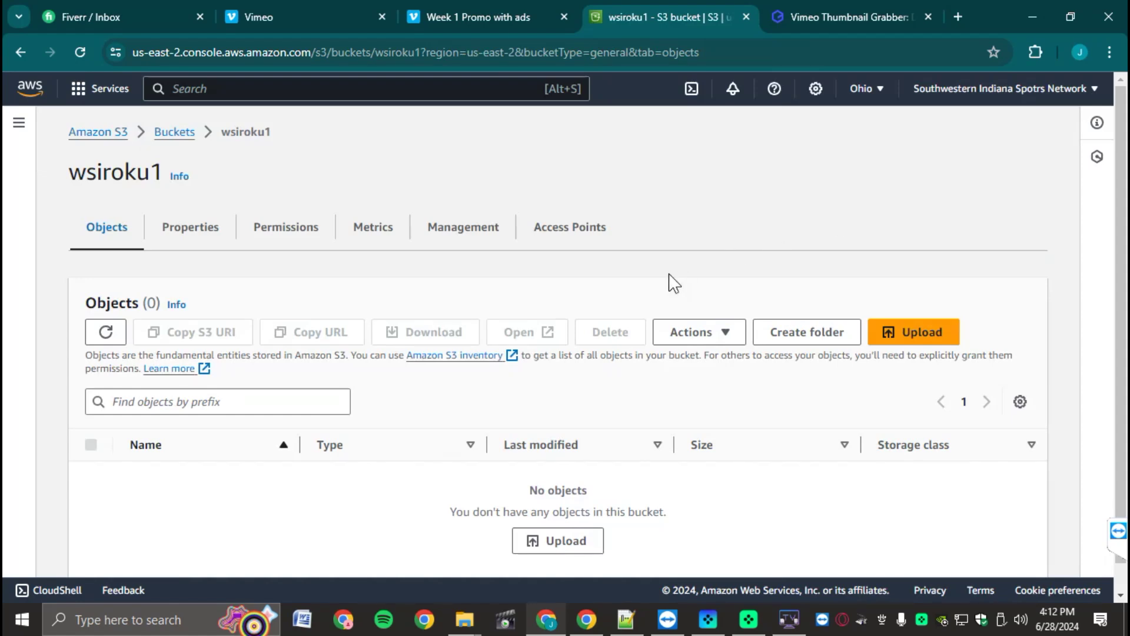
# Step: Start an upload to the wsiroku1 bucket and add jesper.json from Documents > Channel Feed Manager > Channels > Channel feeds
pyautogui.click(909, 331)
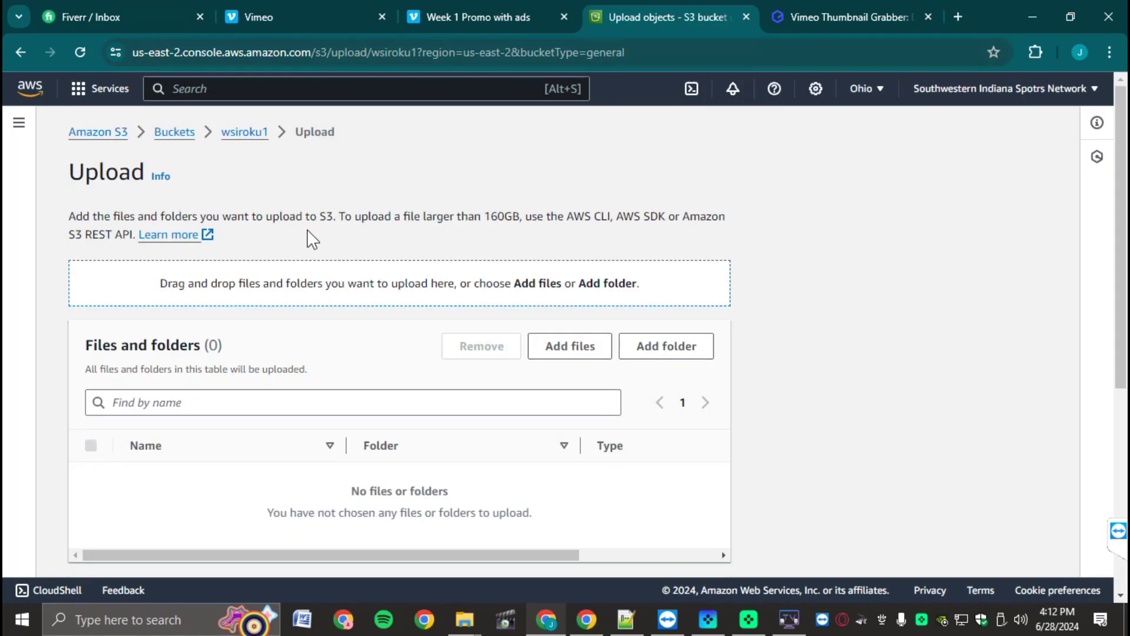
pyautogui.click(563, 348)
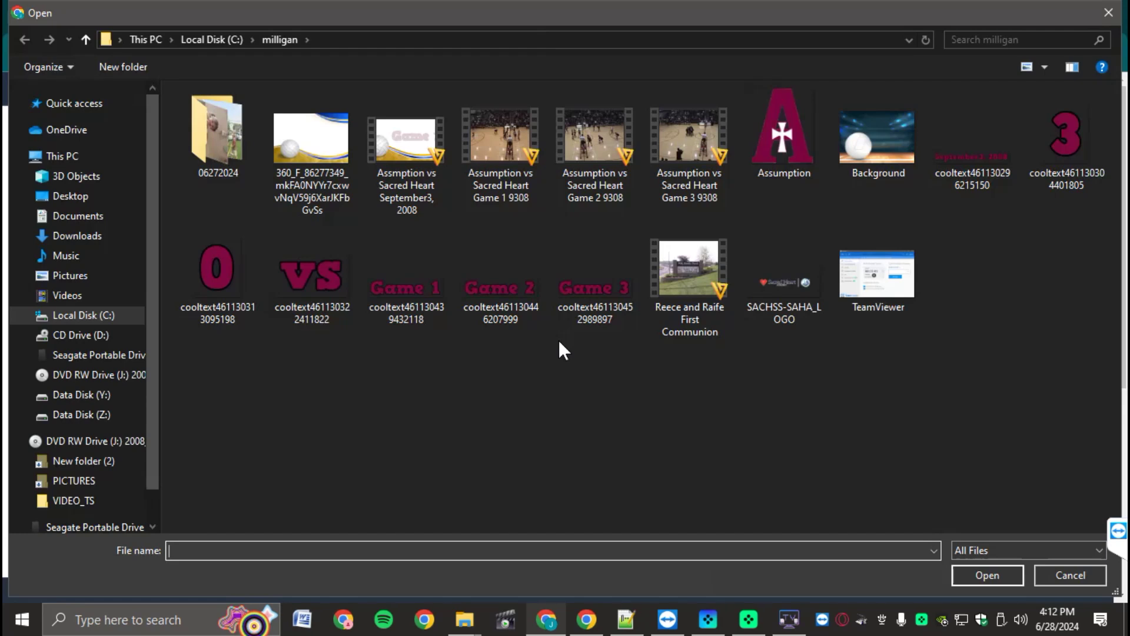
pyautogui.click(92, 222)
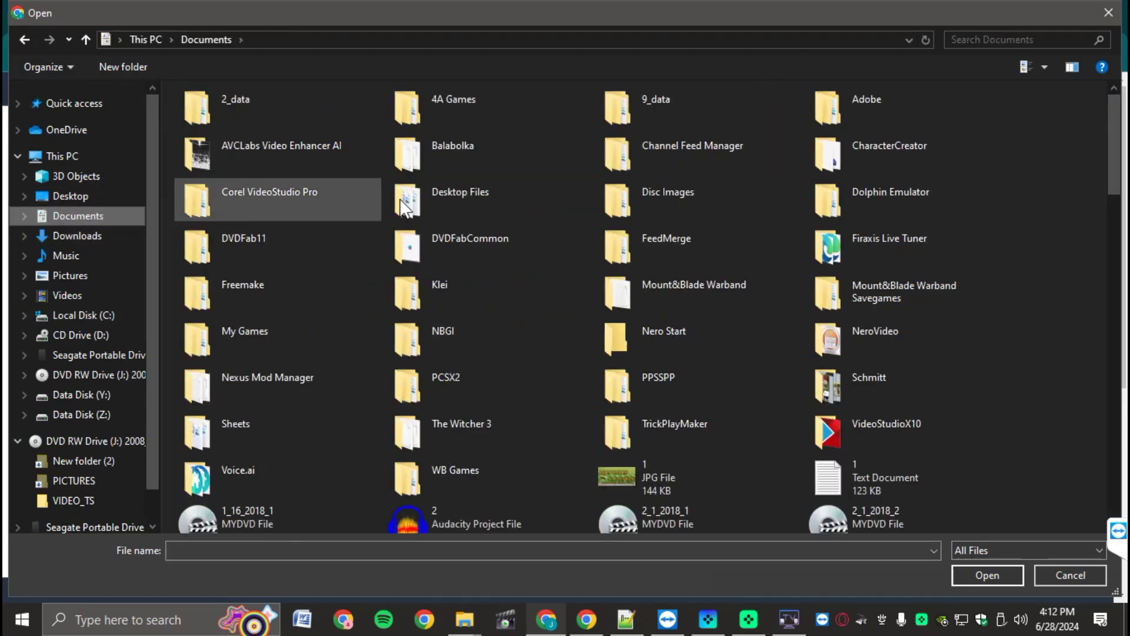
pyautogui.doubleClick(694, 152)
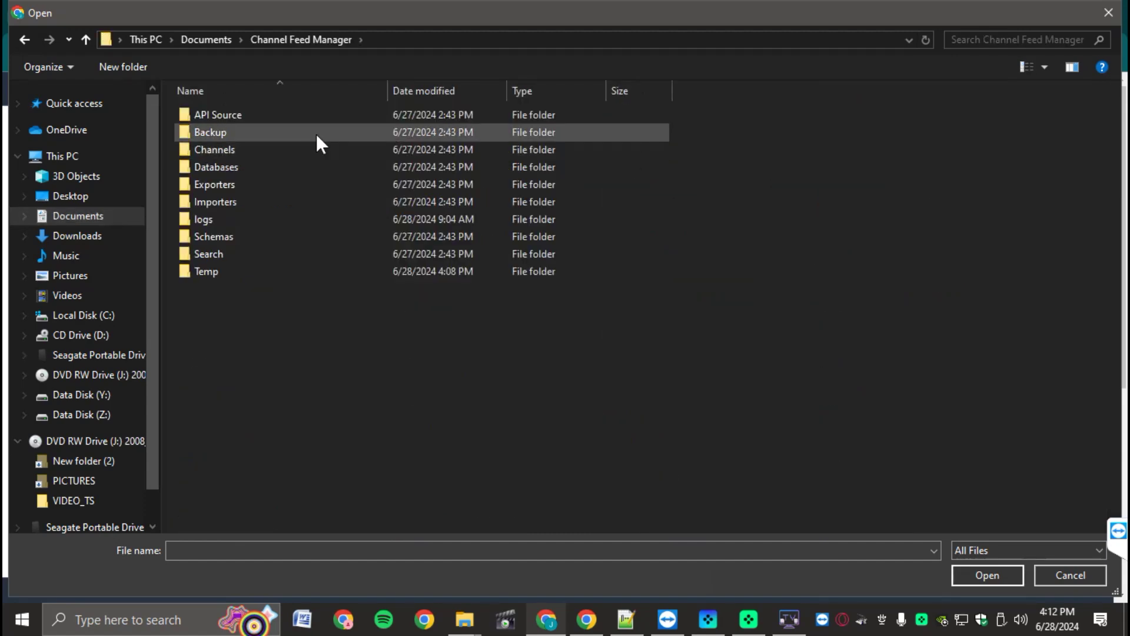
pyautogui.click(229, 151)
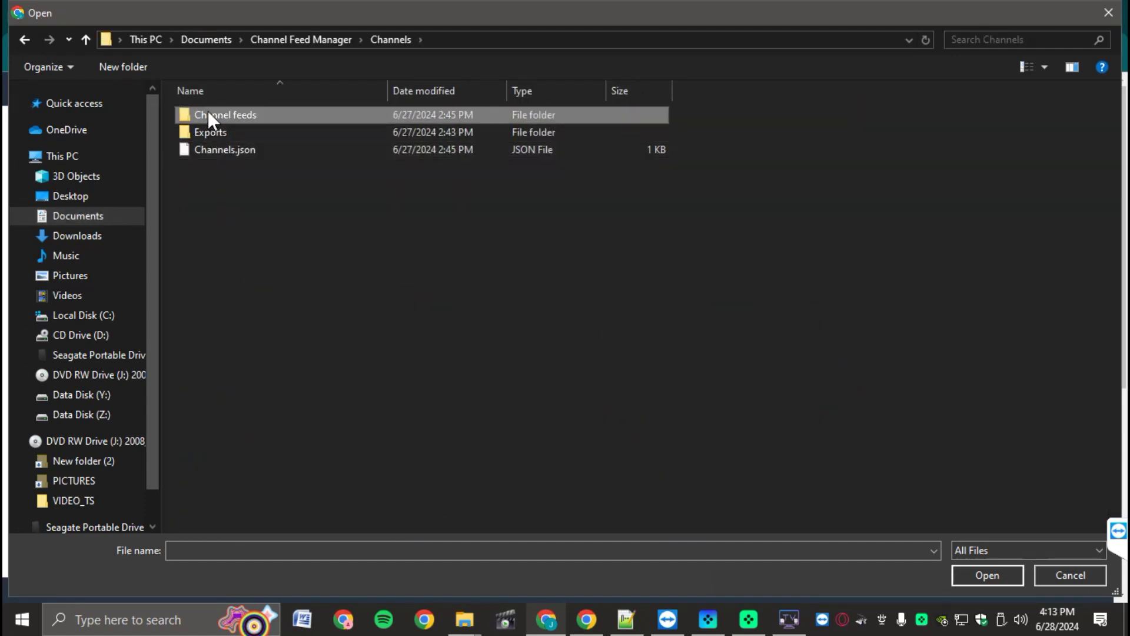
pyautogui.doubleClick(208, 111)
pyautogui.click(207, 113)
pyautogui.doubleClick(207, 115)
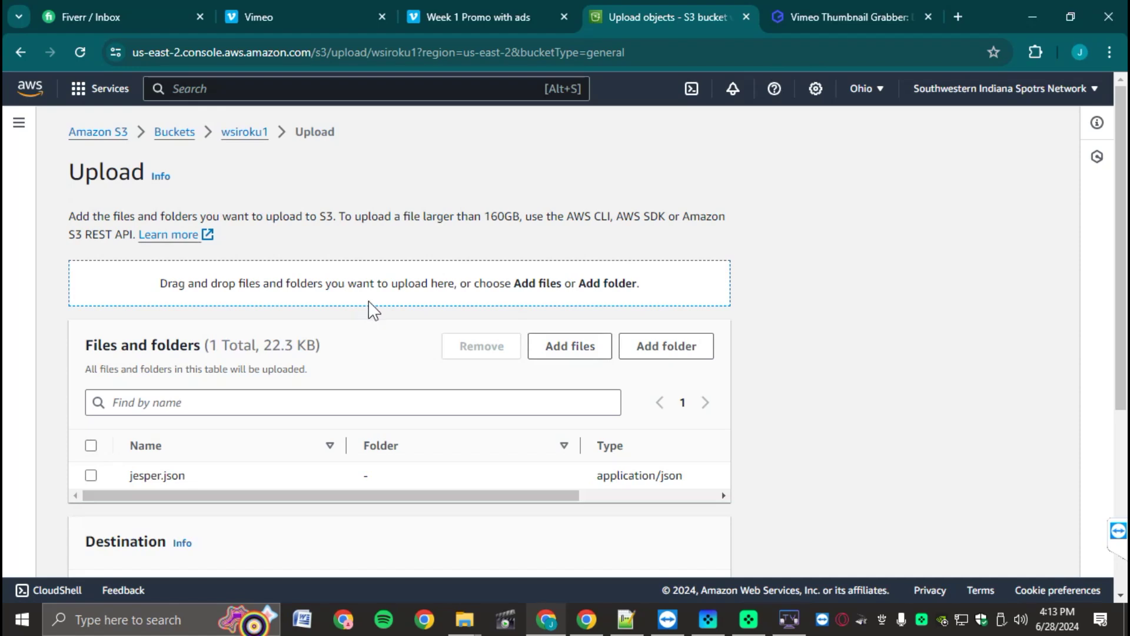
# Step: Upload the added jesper.json and close the upload status to return to the bucket's object list
pyautogui.scroll(-4, 347, 292)
pyautogui.click(727, 556)
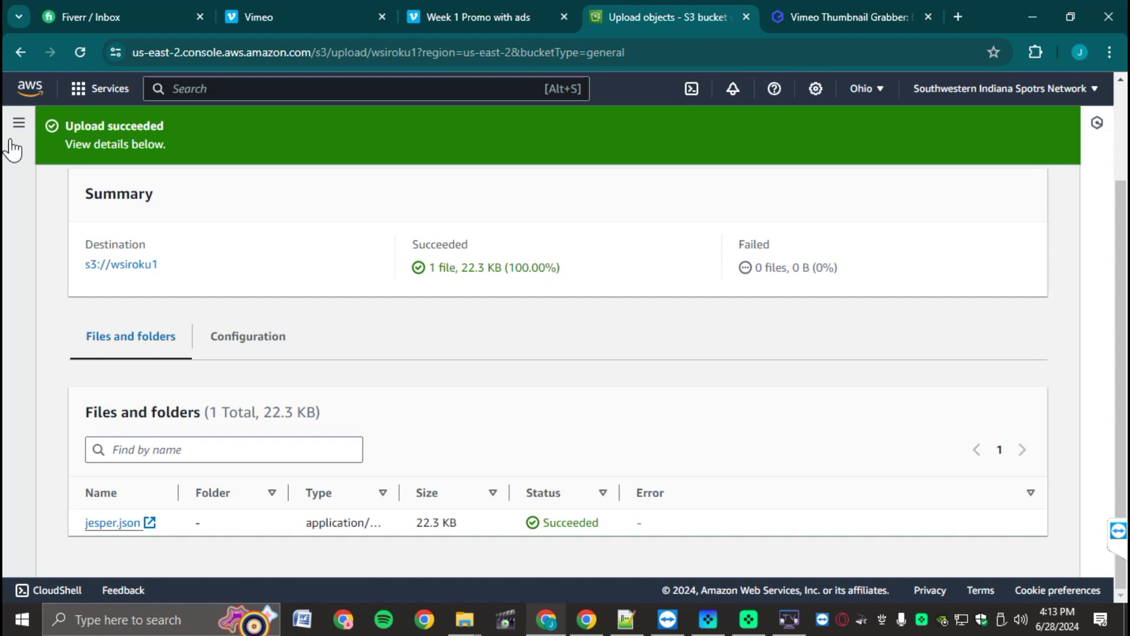
pyautogui.click(1096, 122)
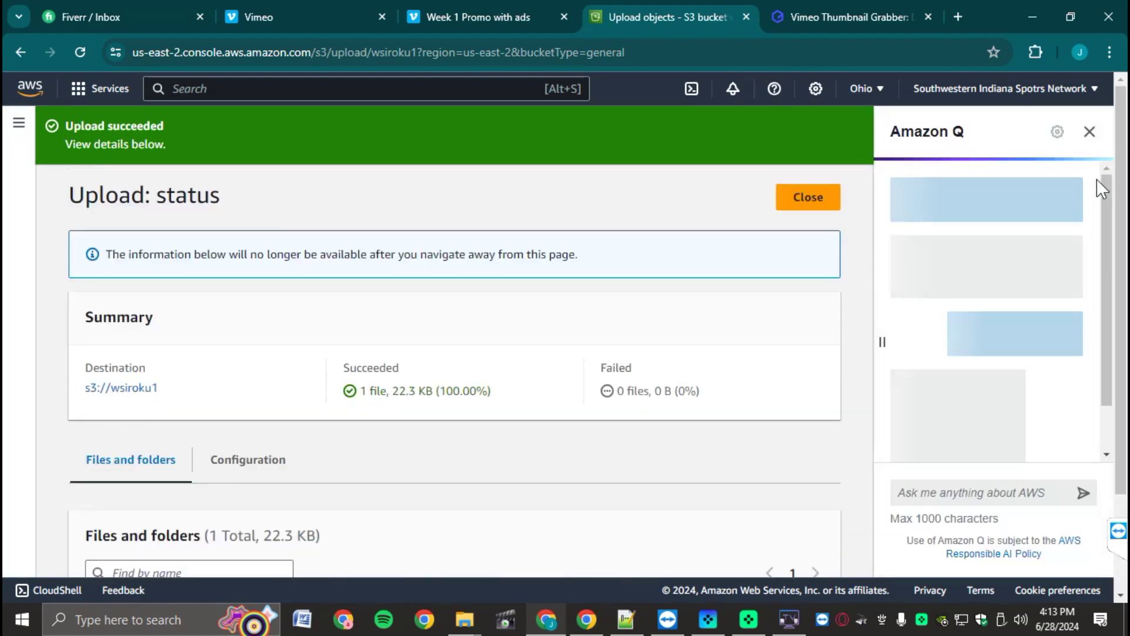
pyautogui.click(1091, 132)
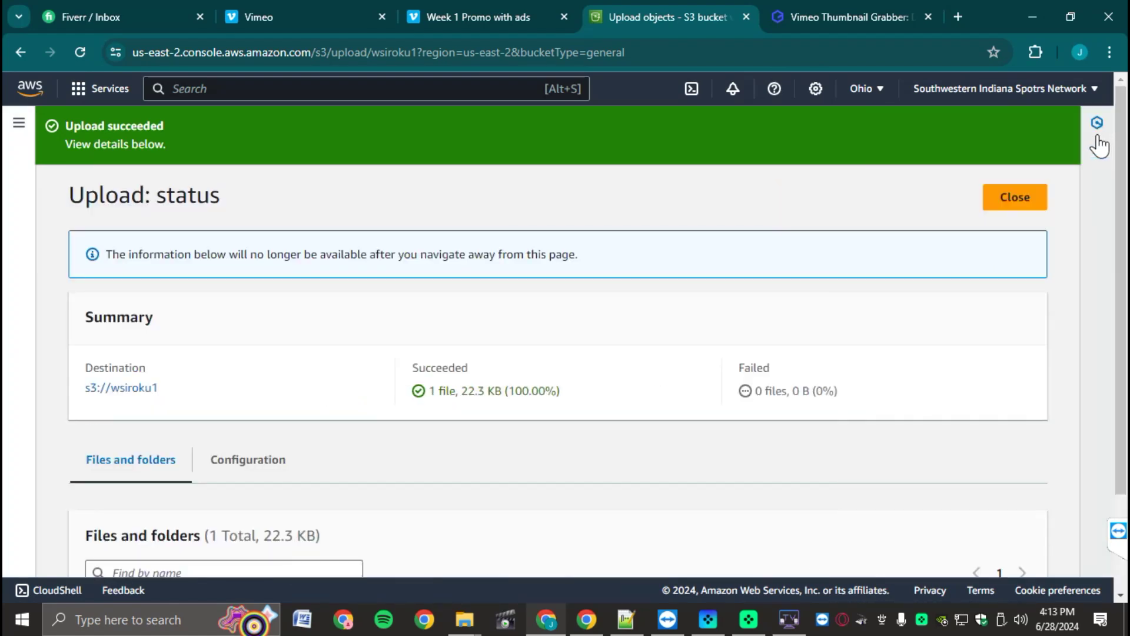
pyautogui.click(1043, 203)
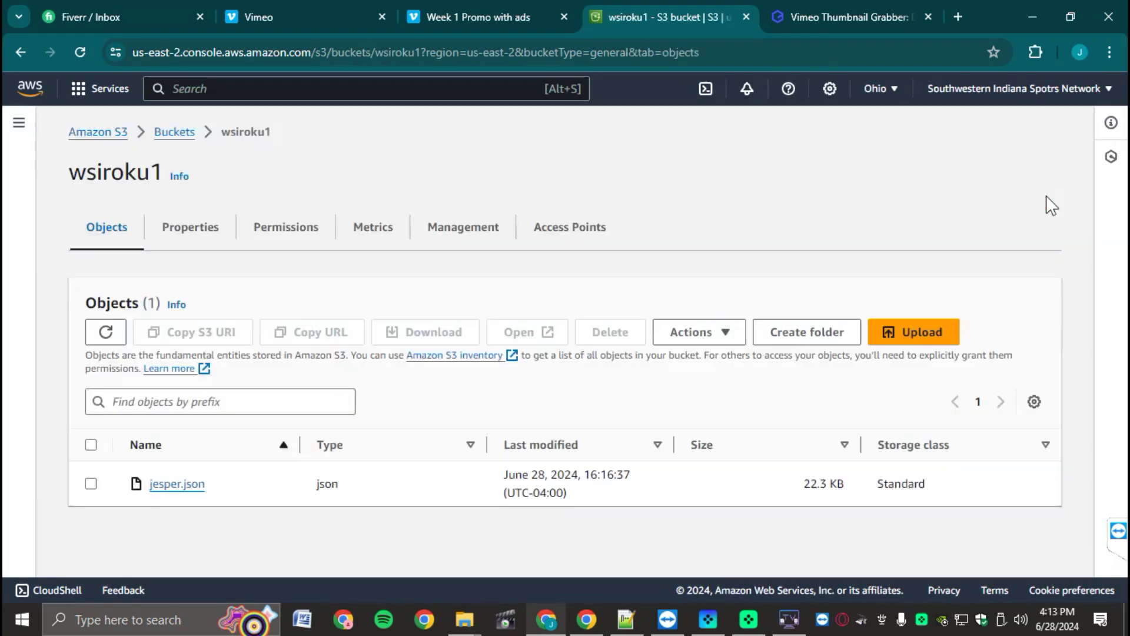
# Step: Make the uploaded jesper.json public using ACL
pyautogui.click(90, 483)
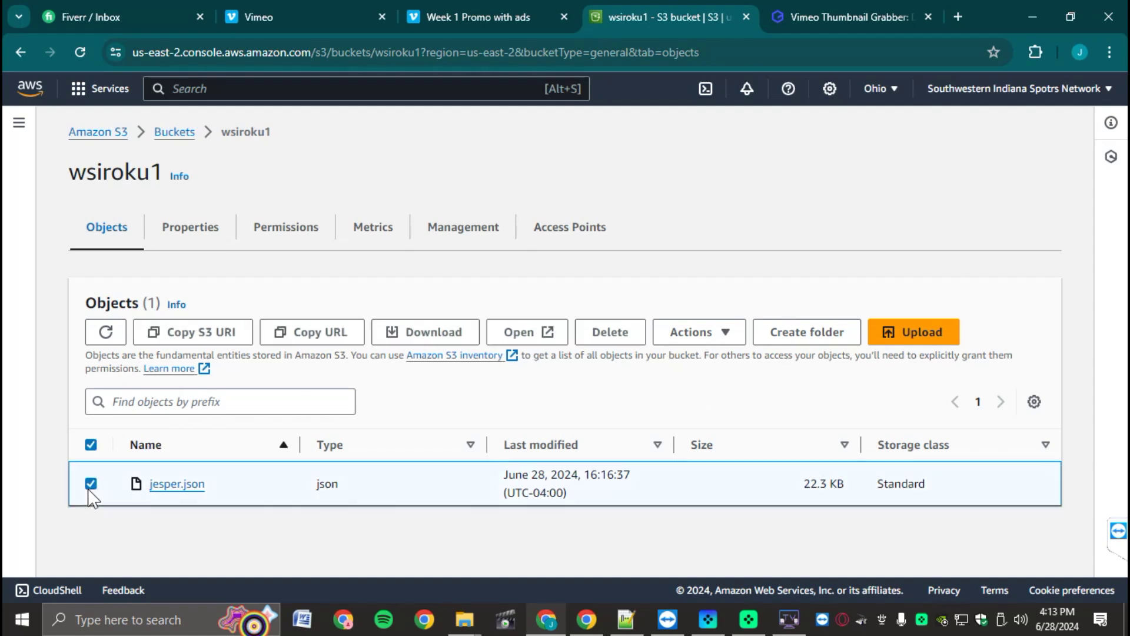
pyautogui.click(729, 340)
pyautogui.scroll(-2, 706, 480)
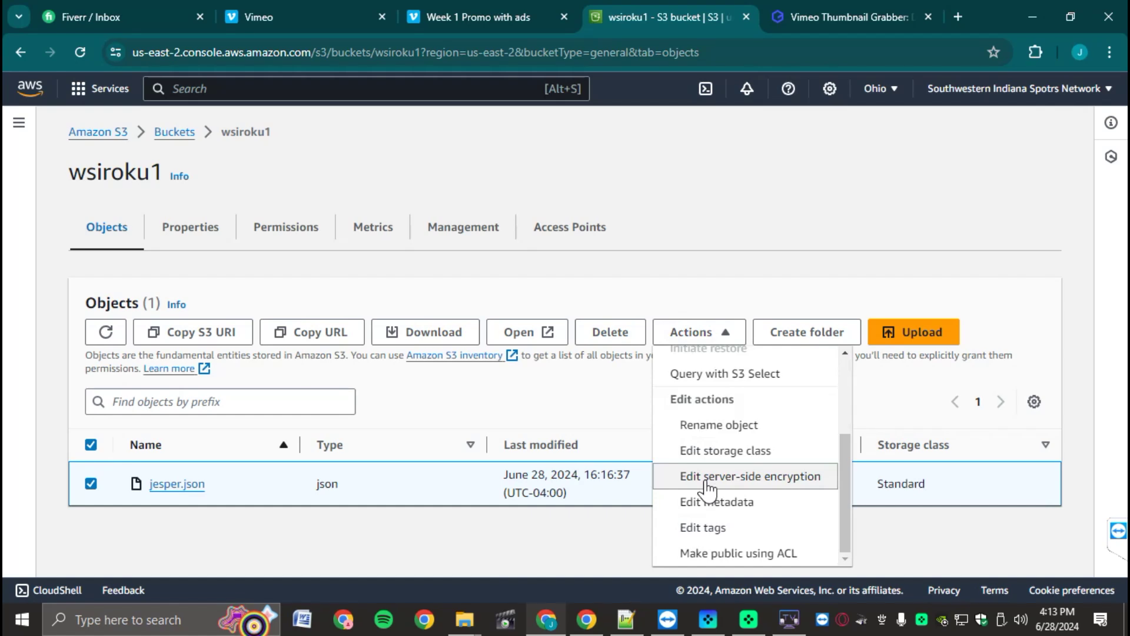
pyautogui.click(717, 553)
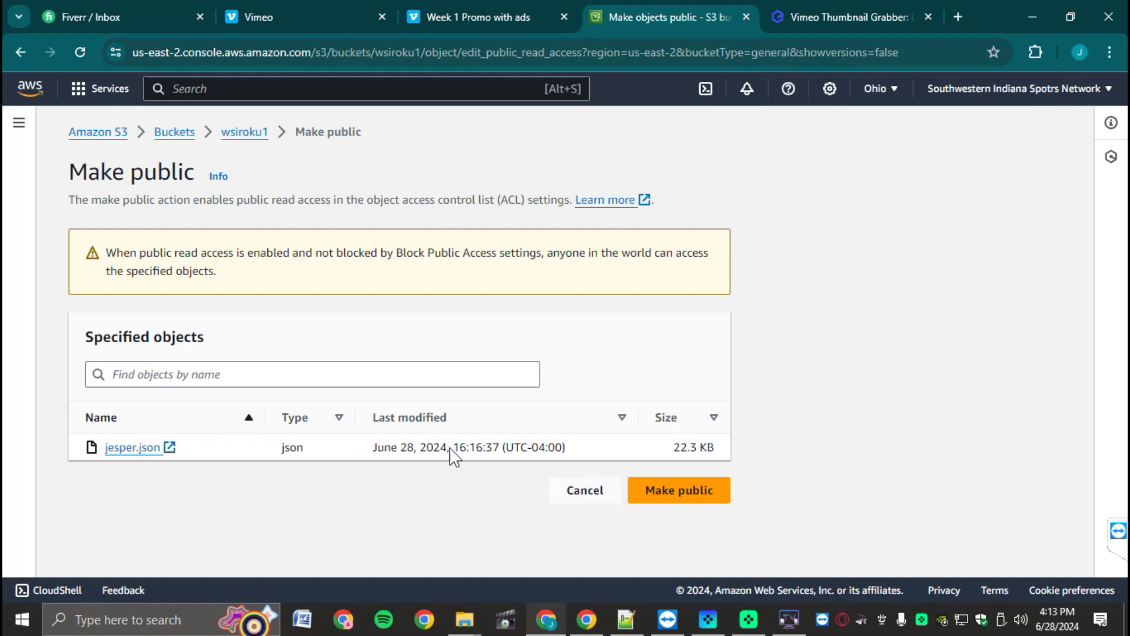
pyautogui.click(684, 502)
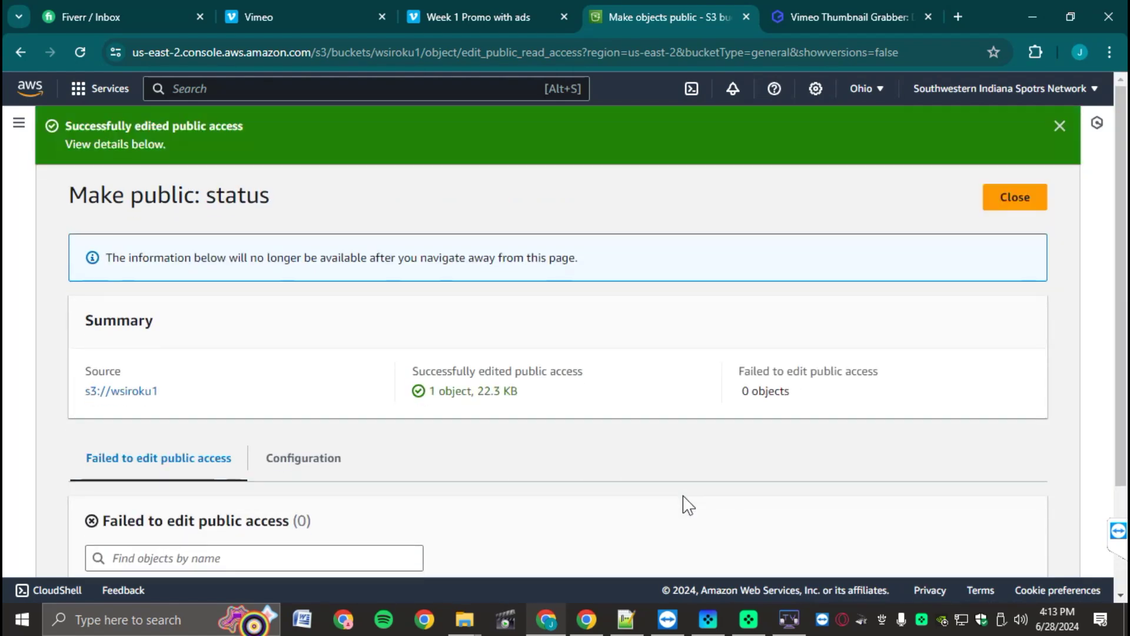
pyautogui.scroll(-2, 683, 502)
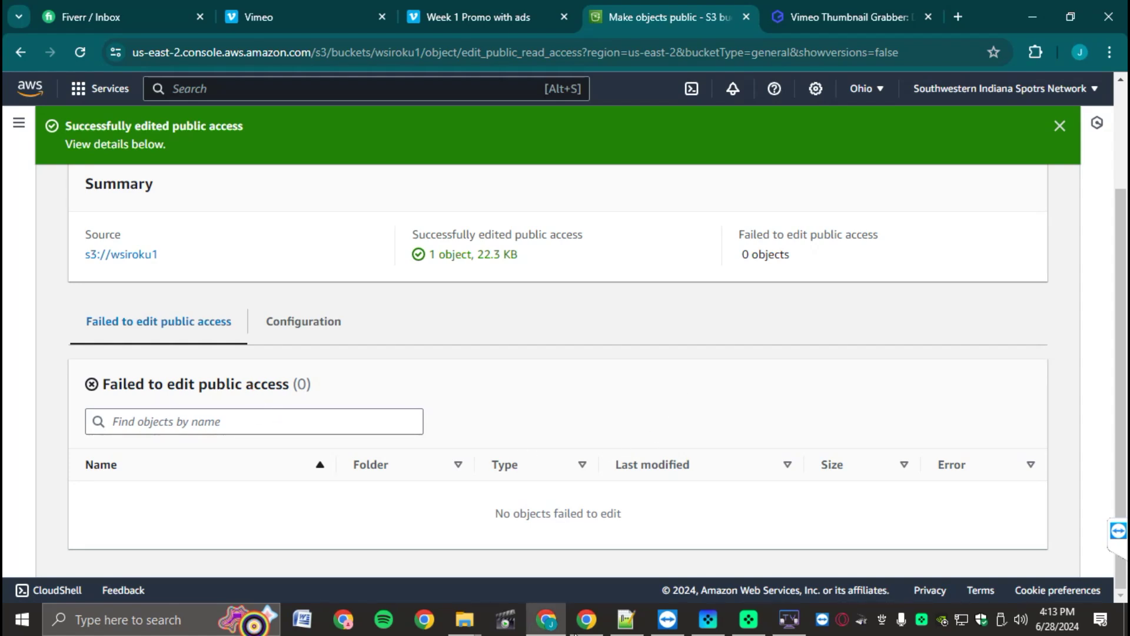
# Step: Switch to the Notepad++ notes and, after a blank line, add "Donecheck on your roku tv new added video will be there"
pyautogui.click(627, 620)
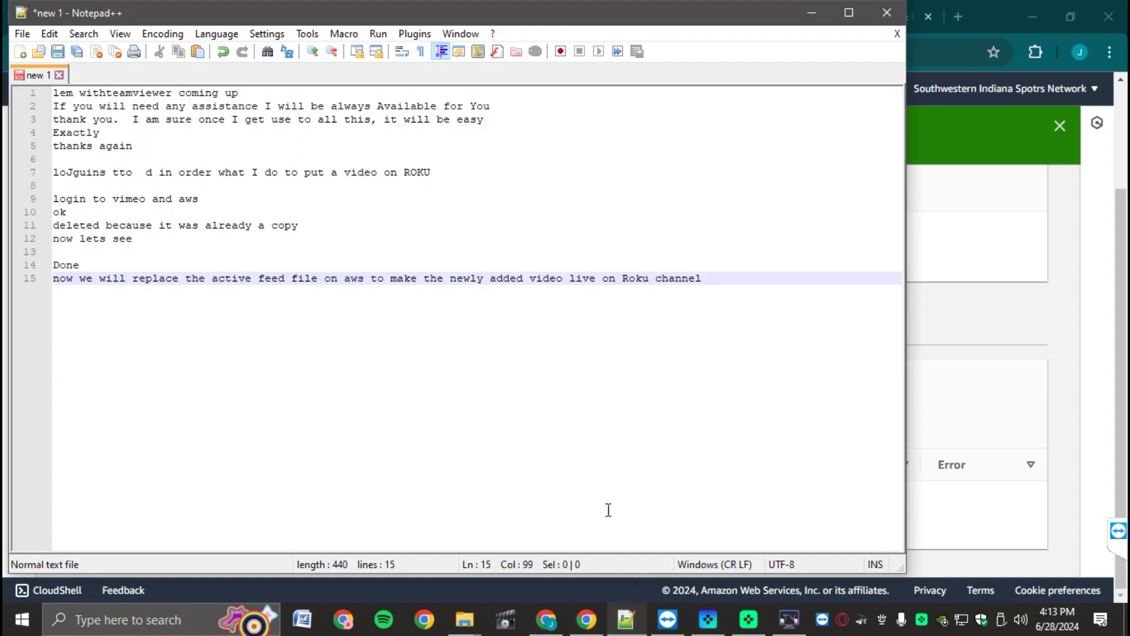
pyautogui.press('Return')
pyautogui.press('Return')
pyautogui.write('Done')
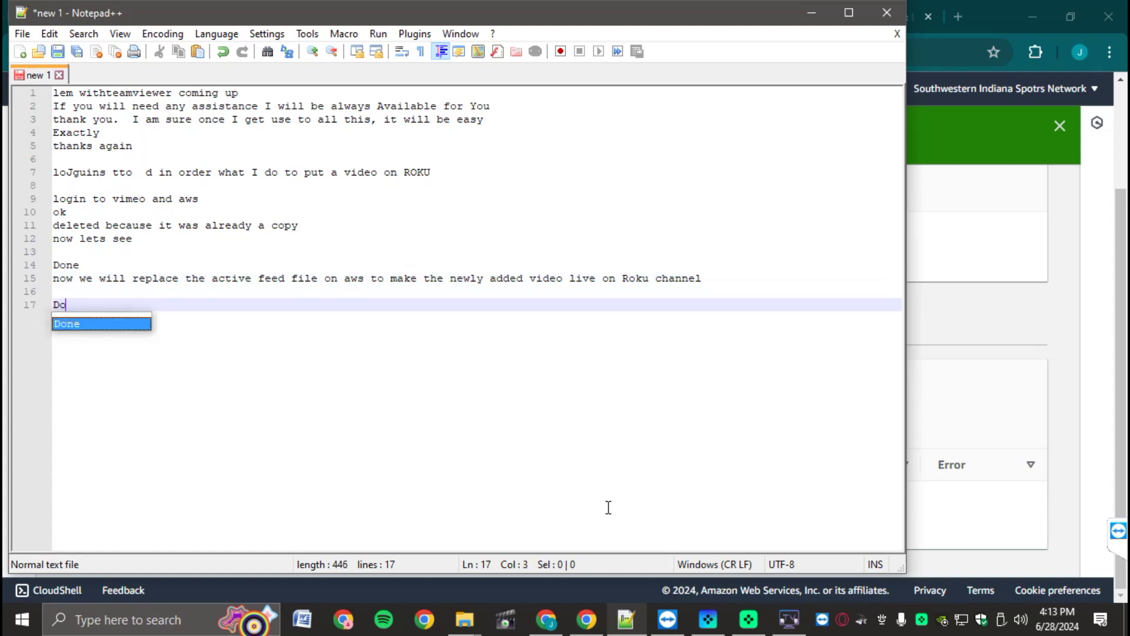
pyautogui.press('BackSpace')
pyautogui.press('BackSpace')
pyautogui.write('necheck on ')
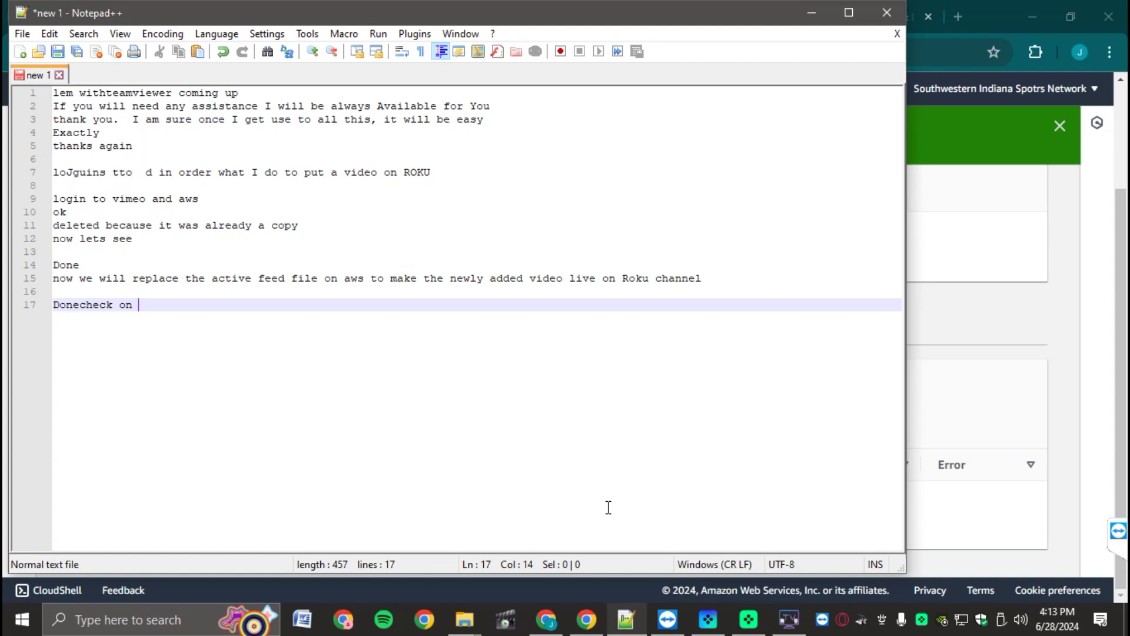
pyautogui.write('your roku t')
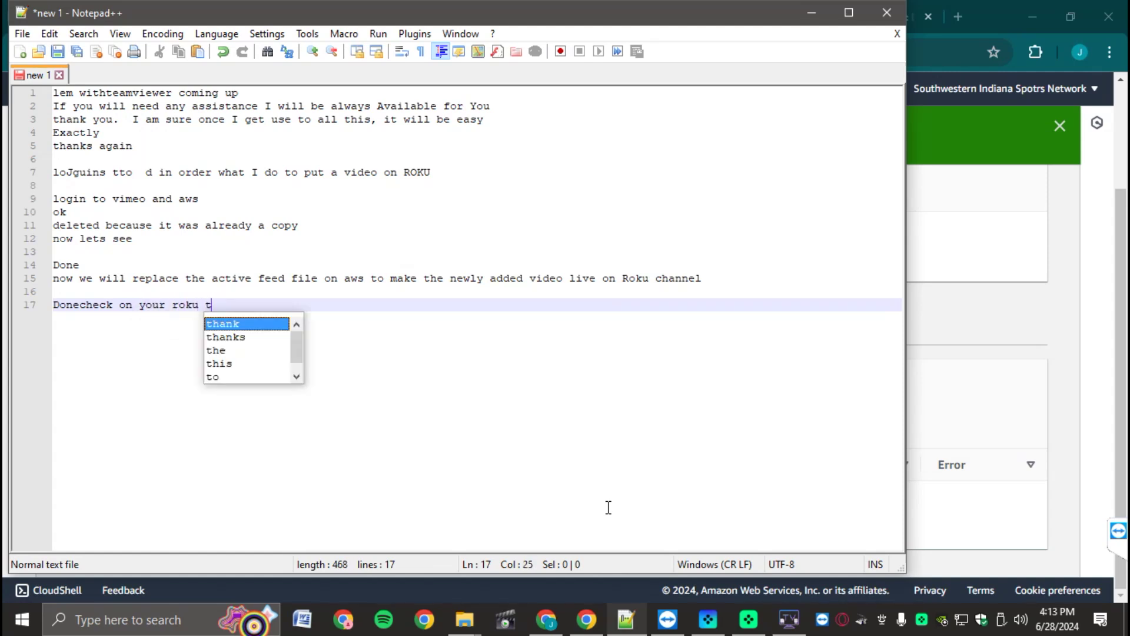
pyautogui.write('v new adde')
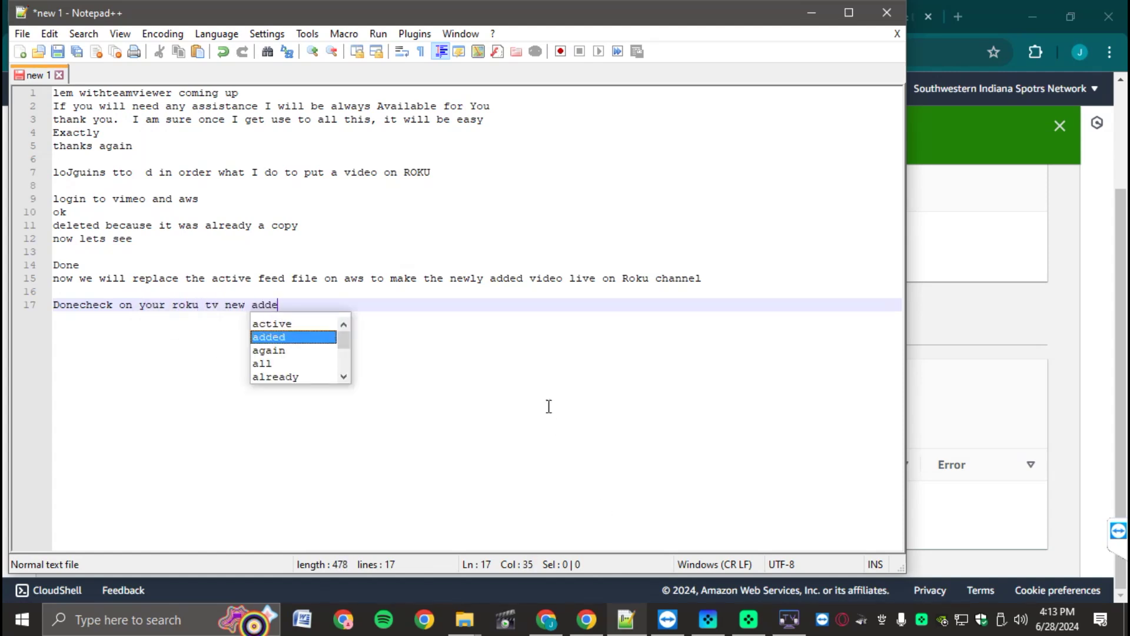
pyautogui.write('d video wi')
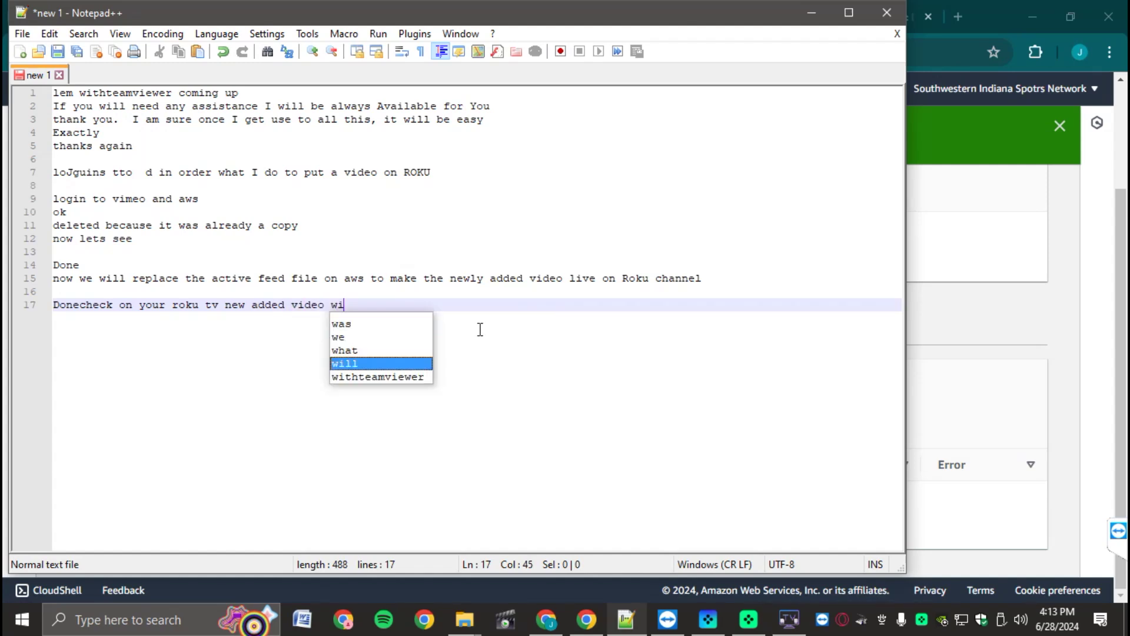
pyautogui.write('ll be there')
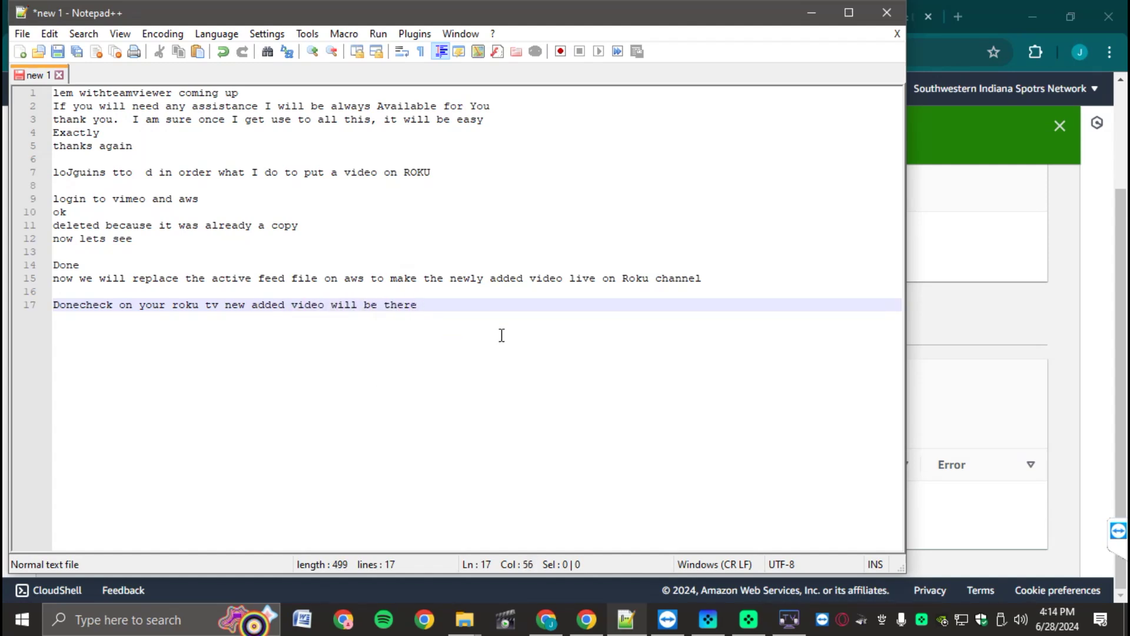
# Step: Add the reply "okdo you want me to check now?" on a new line of the notes
pyautogui.press('Return')
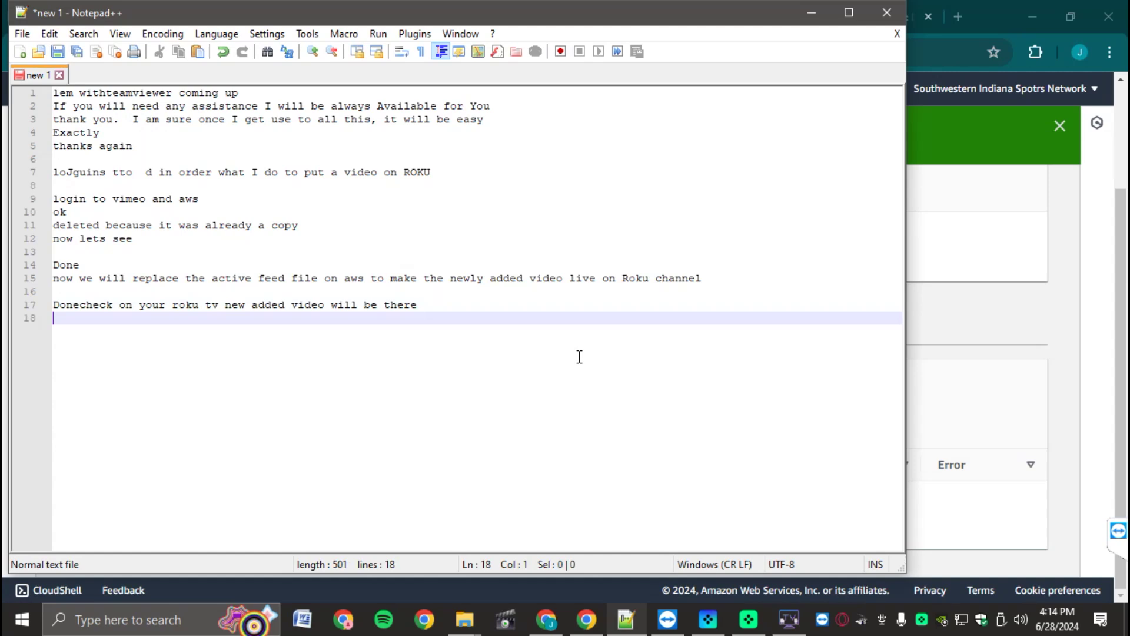
pyautogui.write('o')
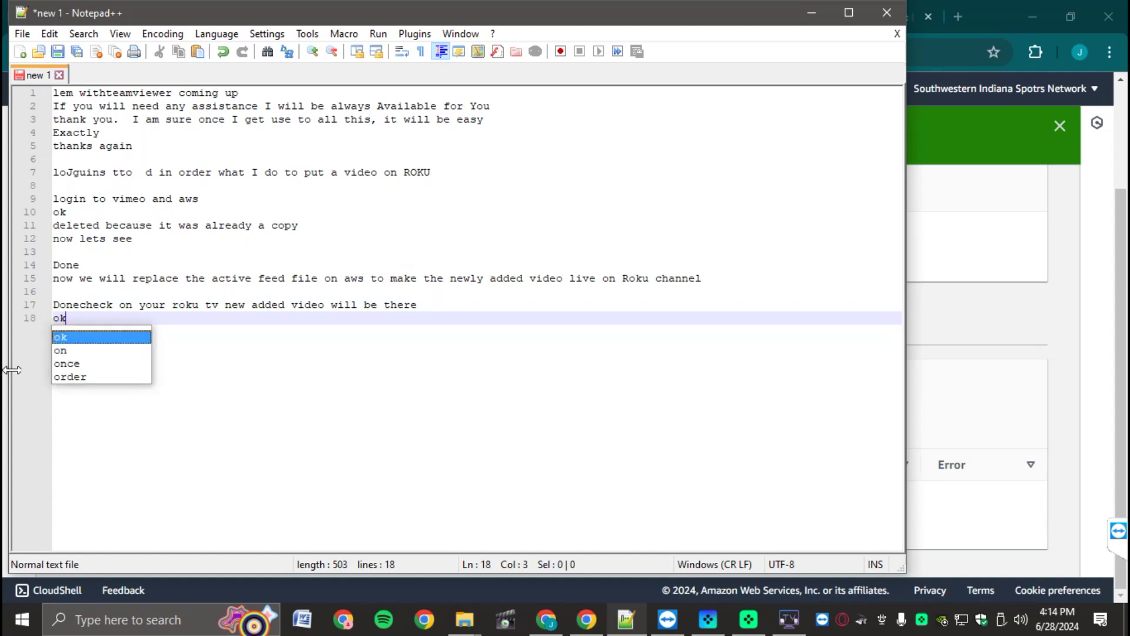
pyautogui.write('k')
pyautogui.press('Escape')
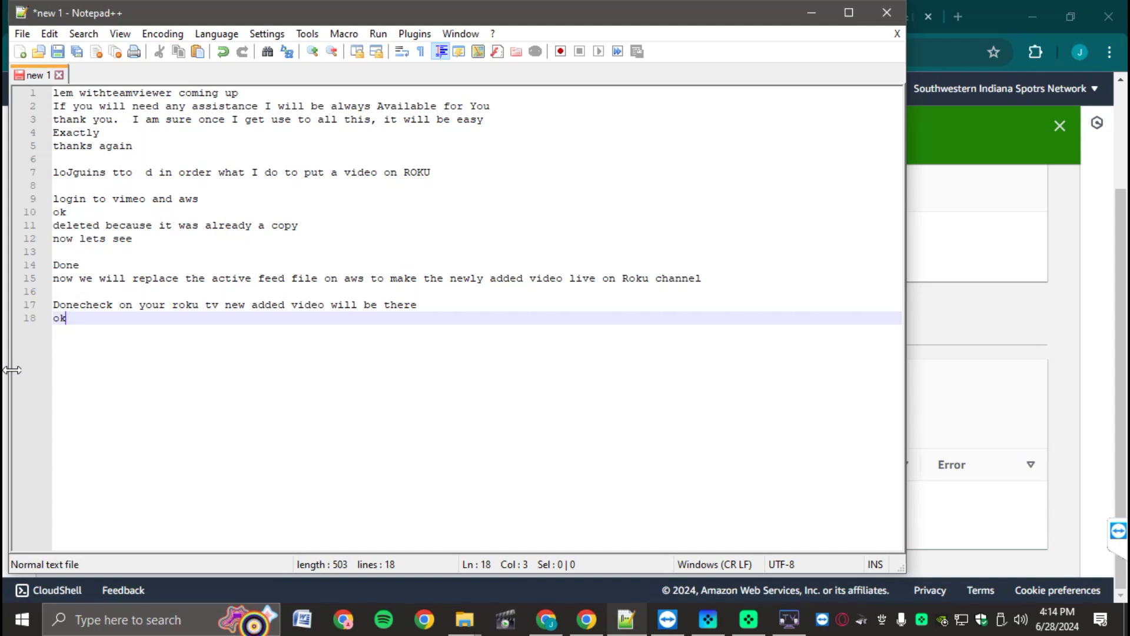
pyautogui.write('do you want me to check ')
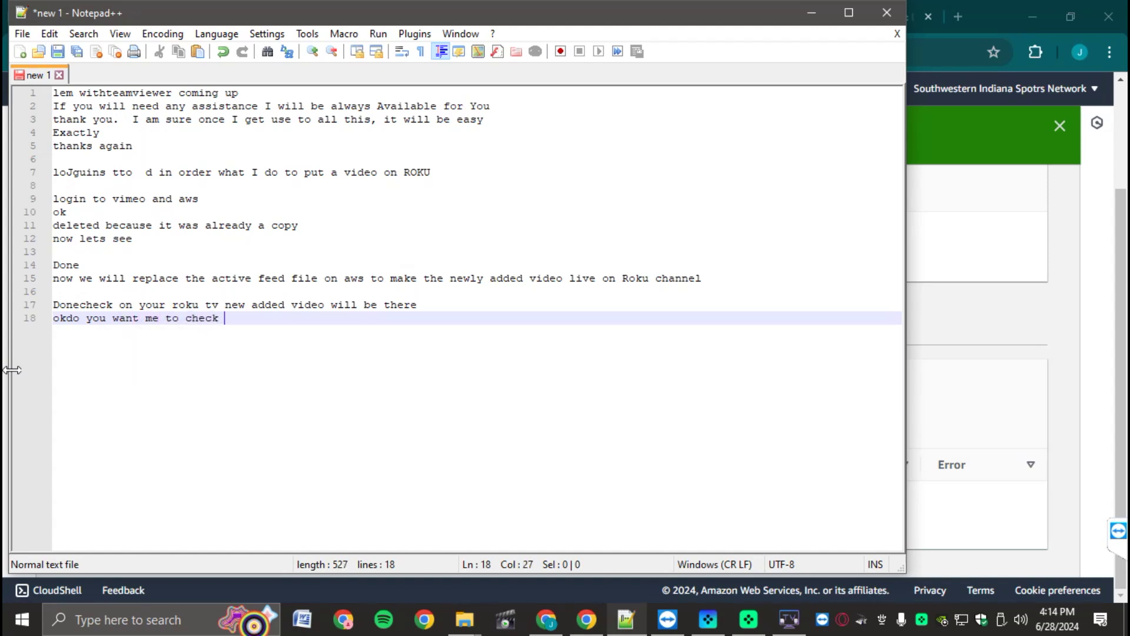
pyautogui.write('now')
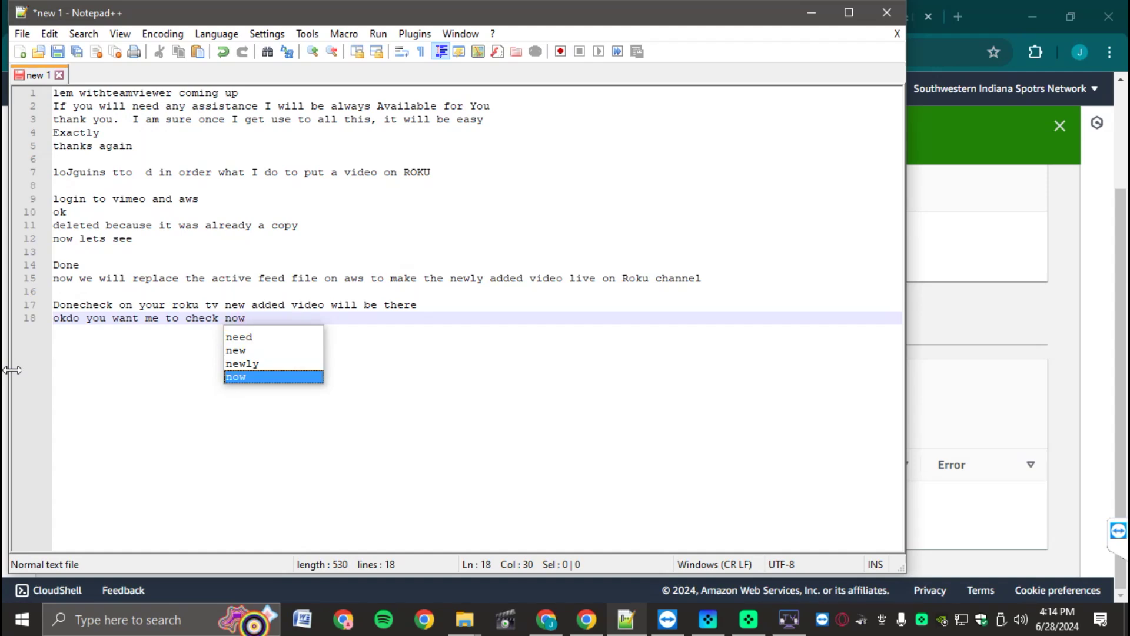
pyautogui.write('?')
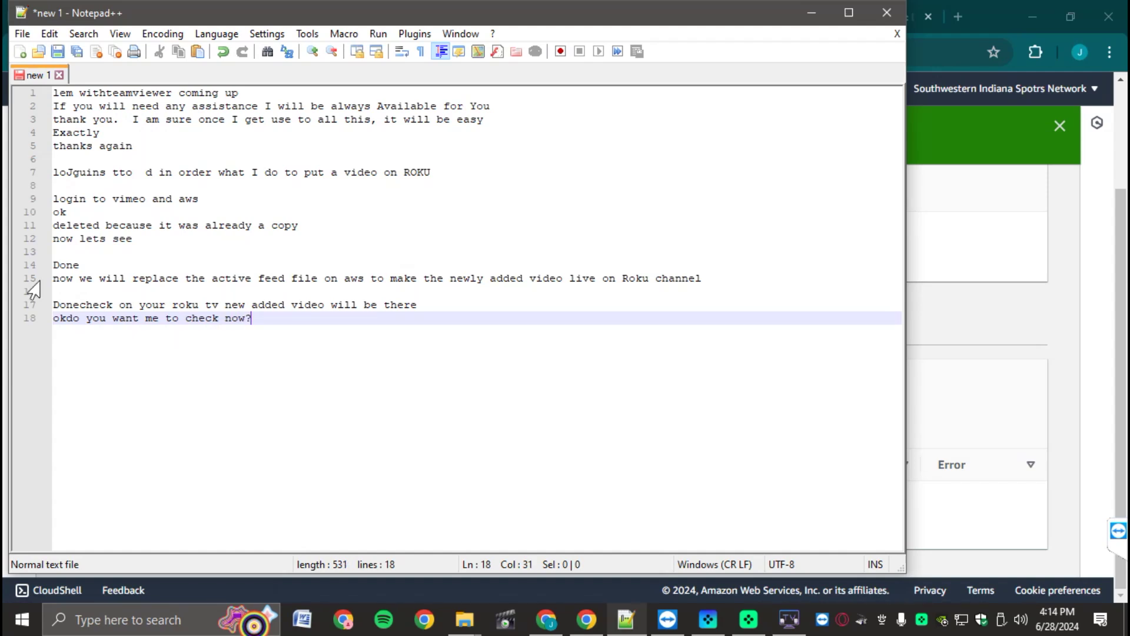
# Step: Break the last line after "ok" and insert "y ou can do it now or later" on its own line before "do you want me to check now?"
pyautogui.click(66, 321)
pyautogui.press('Return')
pyautogui.write('y ou can do it now o')
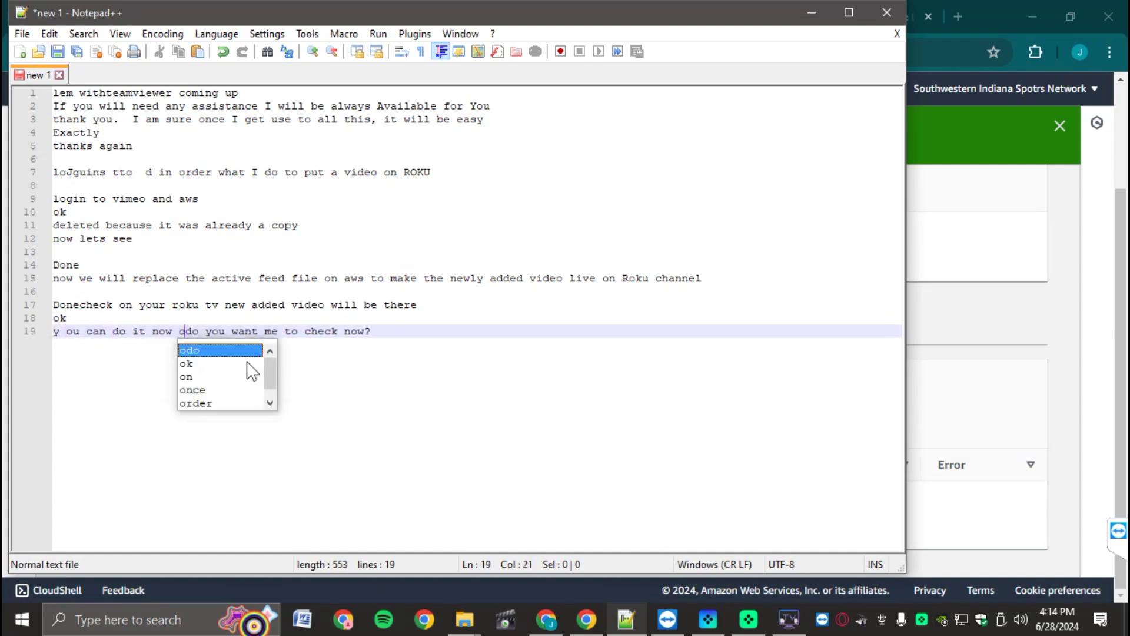
pyautogui.write('r later')
pyautogui.press('Return')
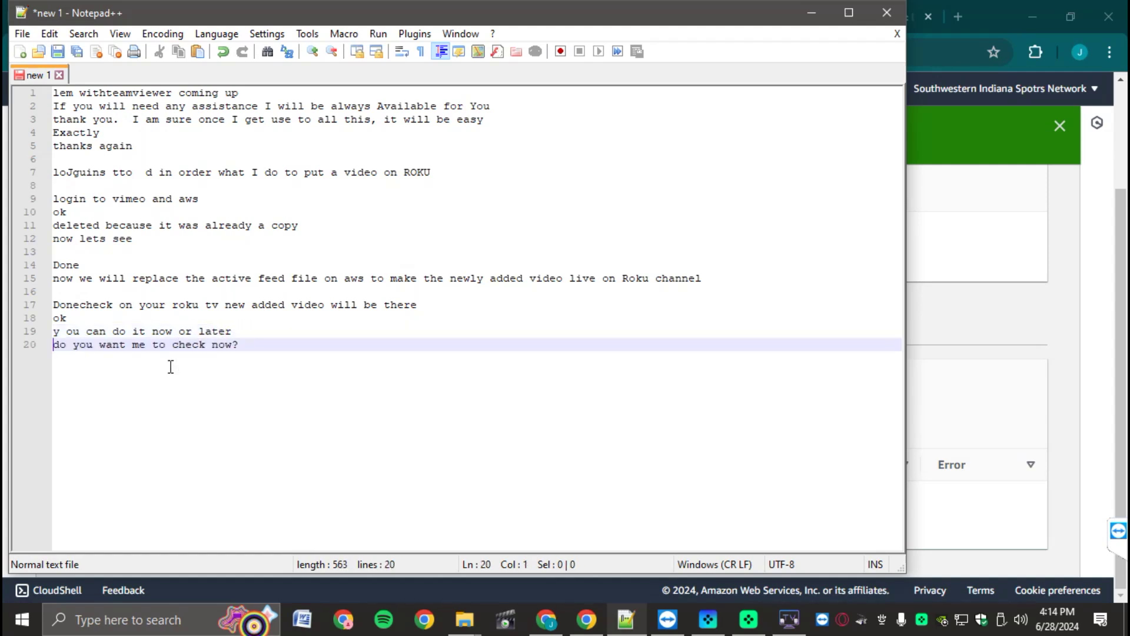
# Step: Below the question about checking now, add the line "adding video is done n all videos will be added same" and start a new line
pyautogui.click(329, 332)
pyautogui.click(346, 347)
pyautogui.press('Return')
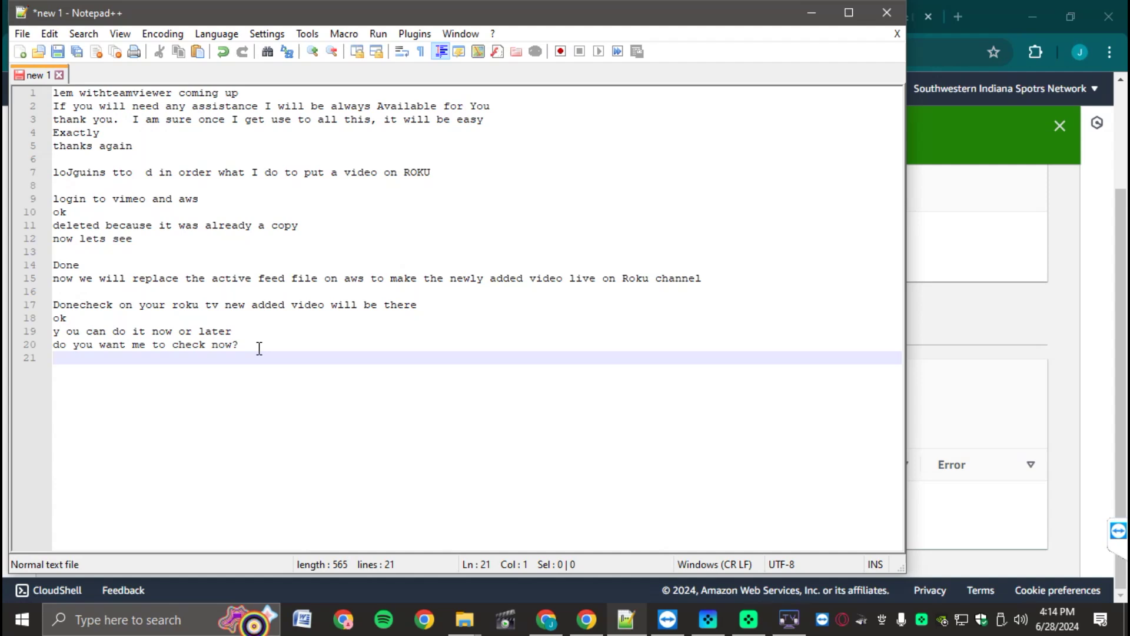
pyautogui.write('adding video is ')
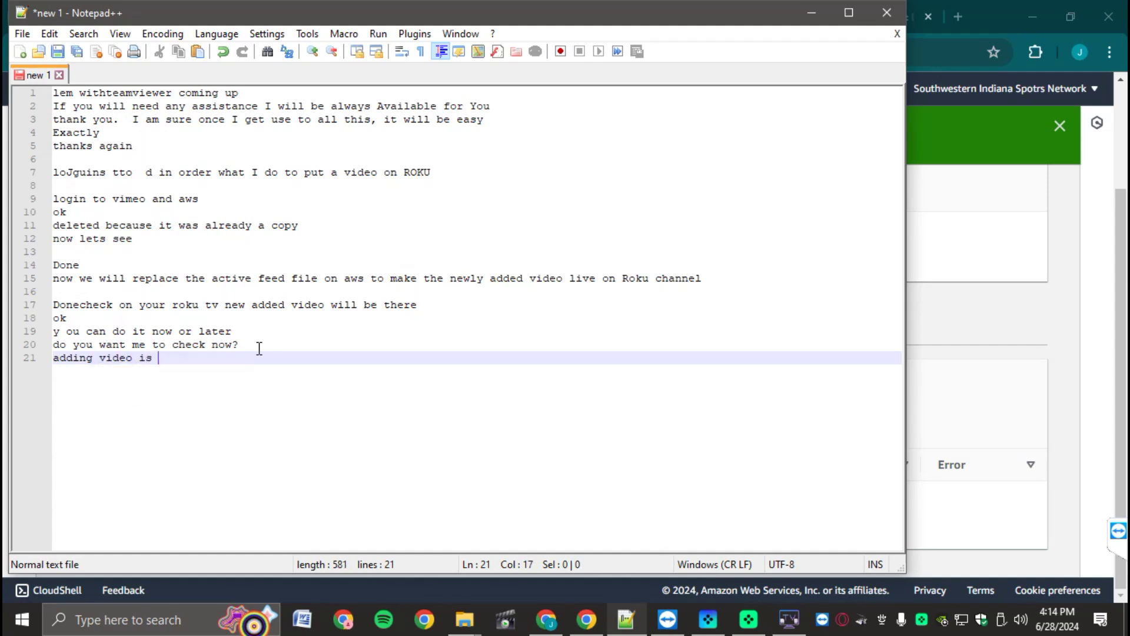
pyautogui.write('done n a')
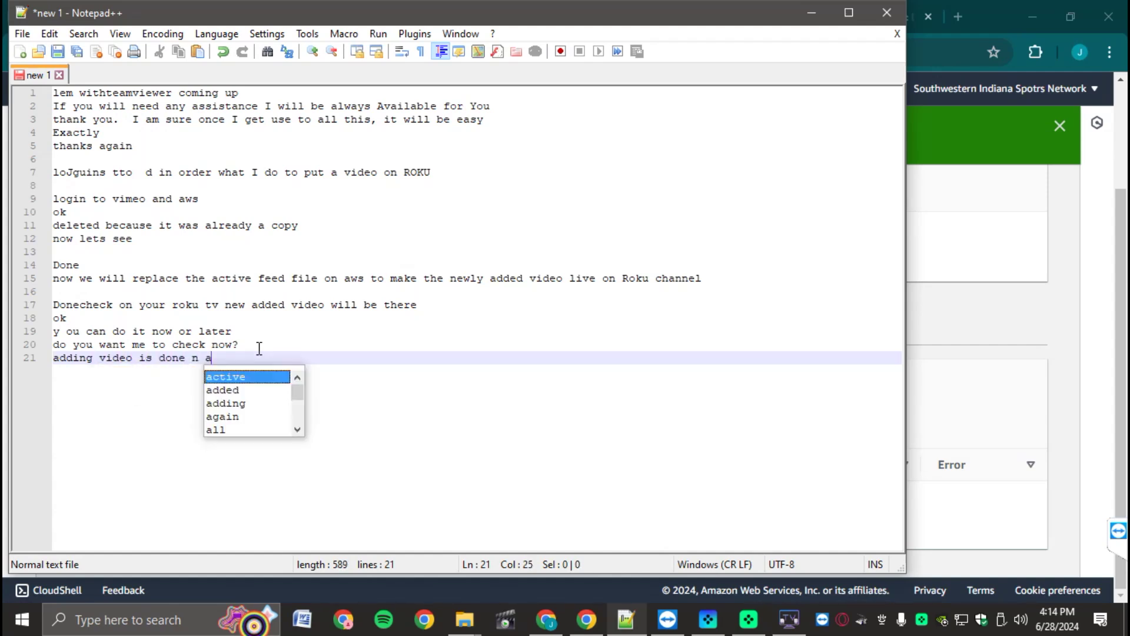
pyautogui.write('ll videos wil')
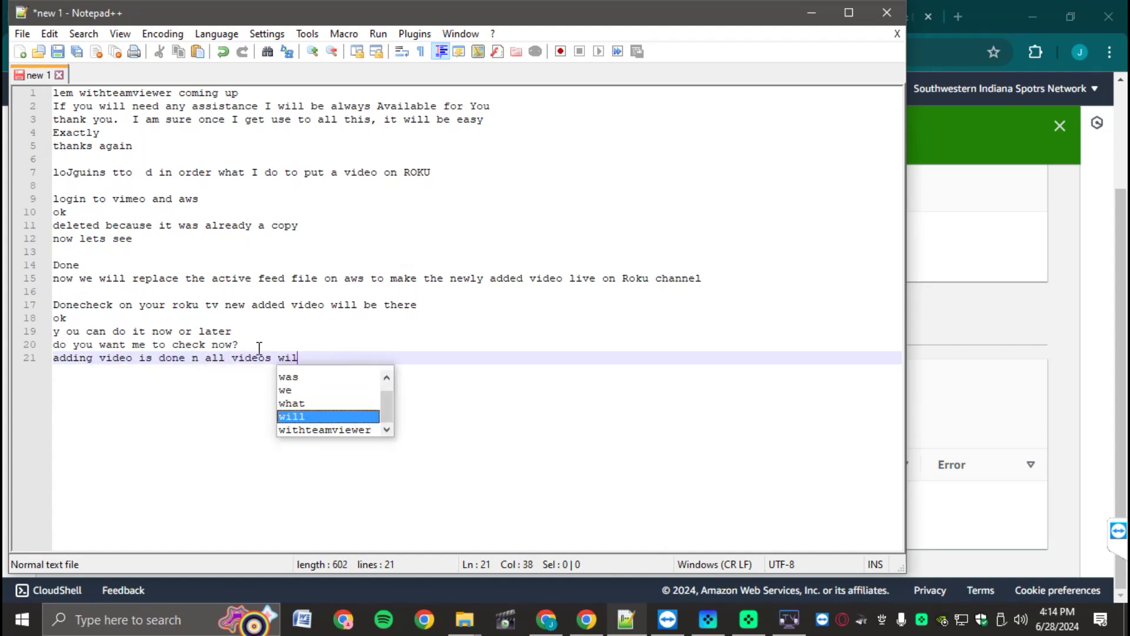
pyautogui.write('l be added same')
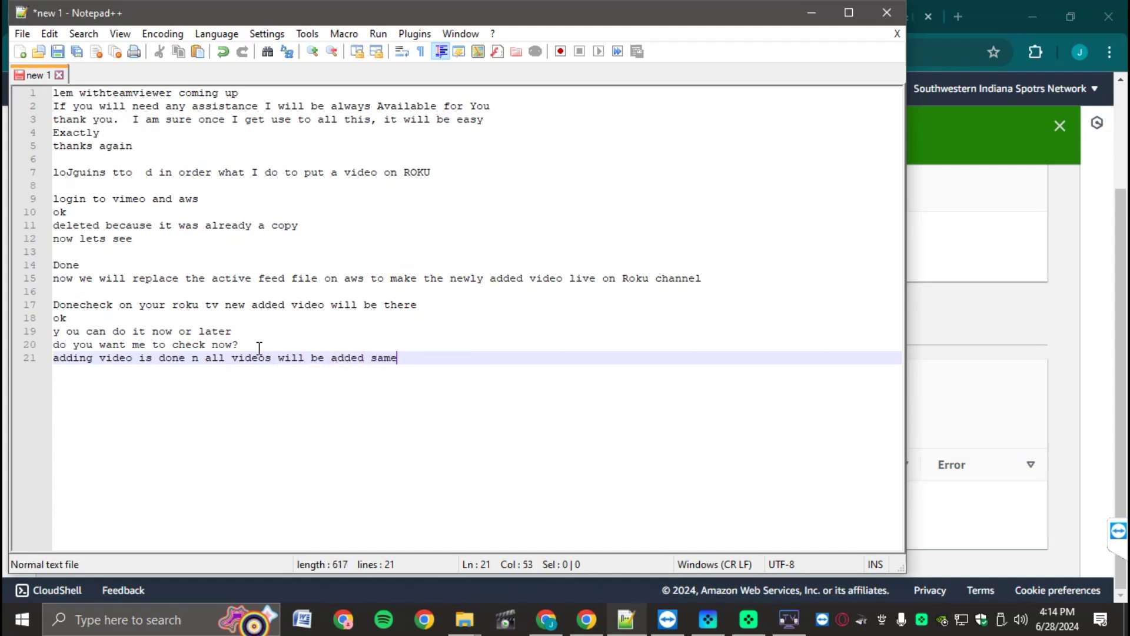
pyautogui.press('Return')
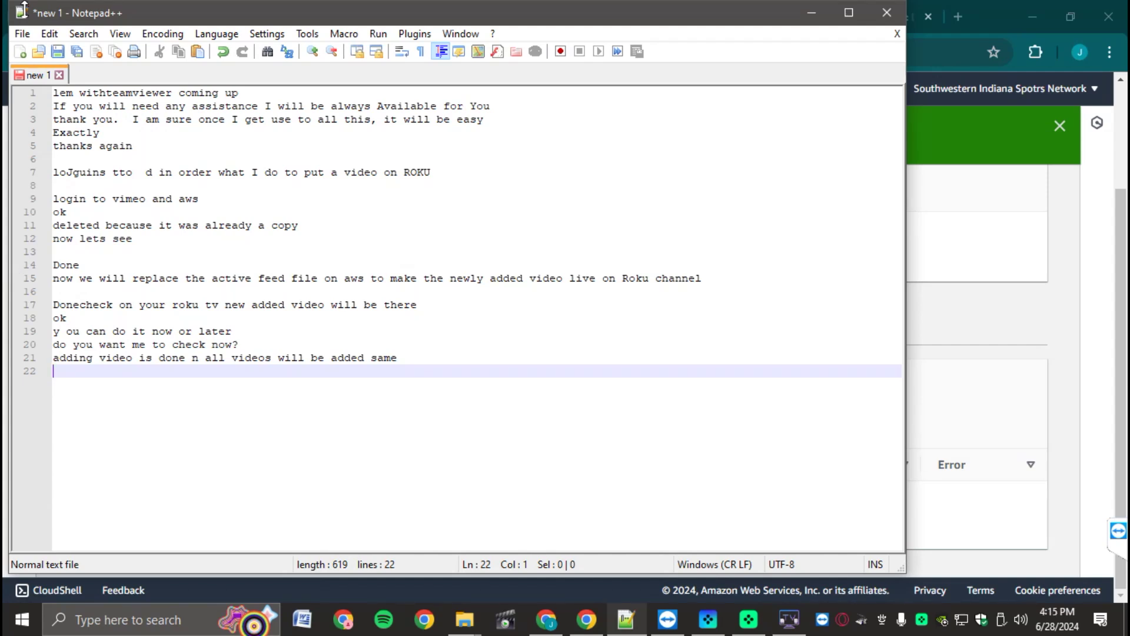
# Step: Add the closing replies "great" and "thanks" on separate lines at the end of the notes
pyautogui.write('great')
pyautogui.press('Return')
pyautogui.write('th')
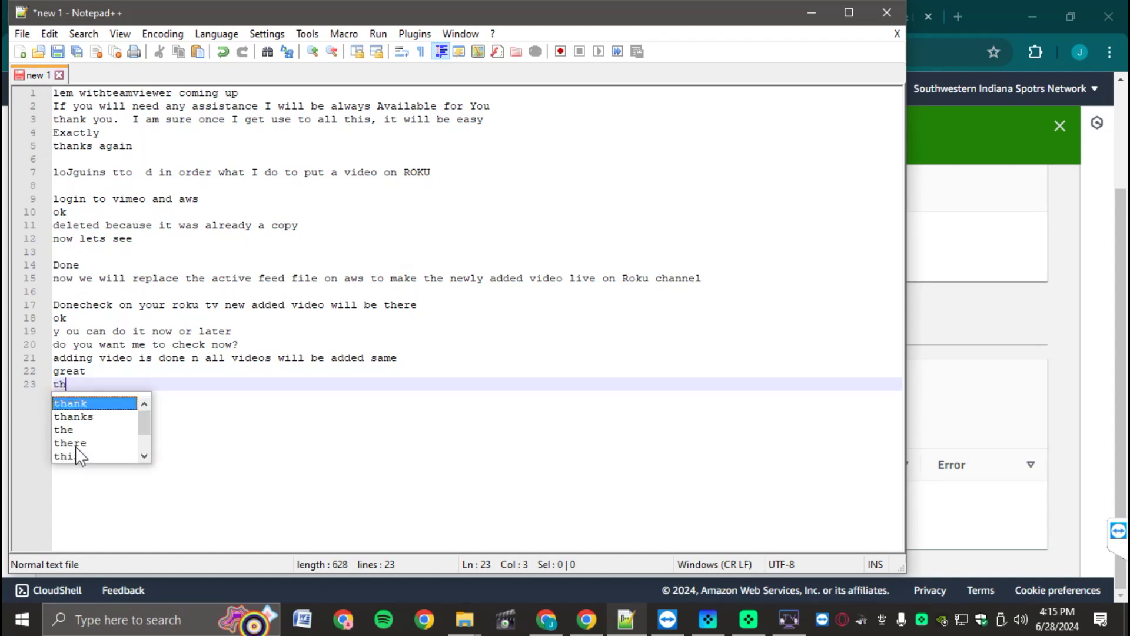
pyautogui.write('anks')
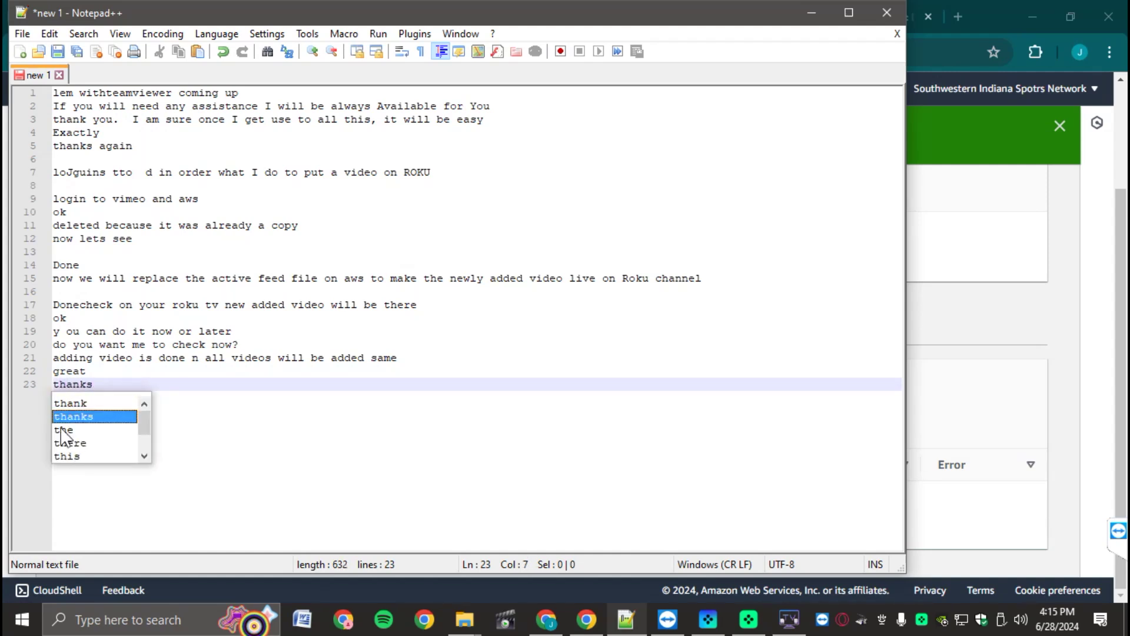